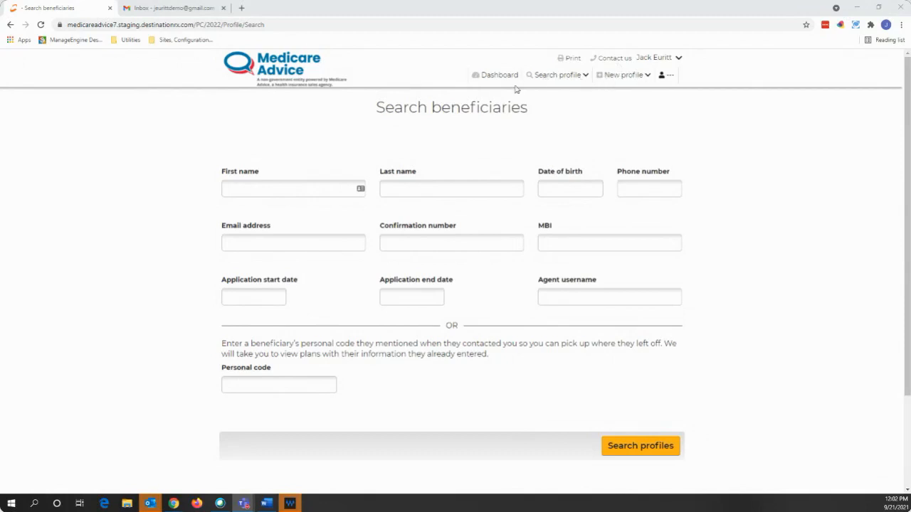
- Open the Dashboard and review the Enrollments, Quotes, Scope of Appointment, MyMedicare.gov and Other task lists
{"action": "left_click", "coordinate": [494, 80]}
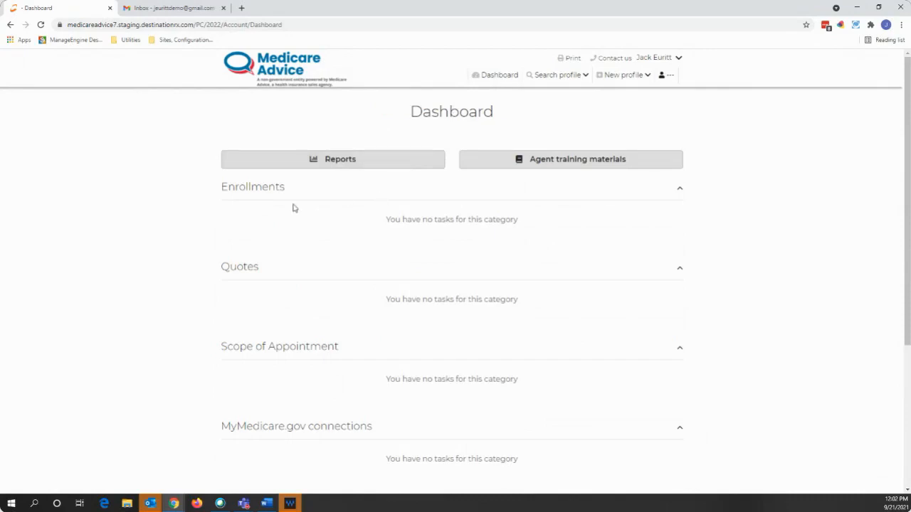
{"action": "scroll", "coordinate": [285, 207], "scroll_direction": "down", "scroll_amount": 1}
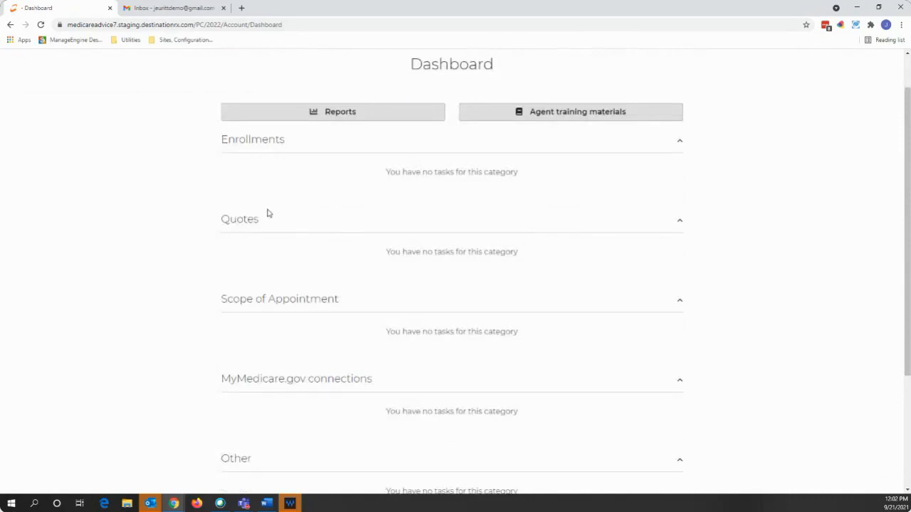
{"action": "scroll", "coordinate": [265, 213], "scroll_direction": "down", "scroll_amount": 2}
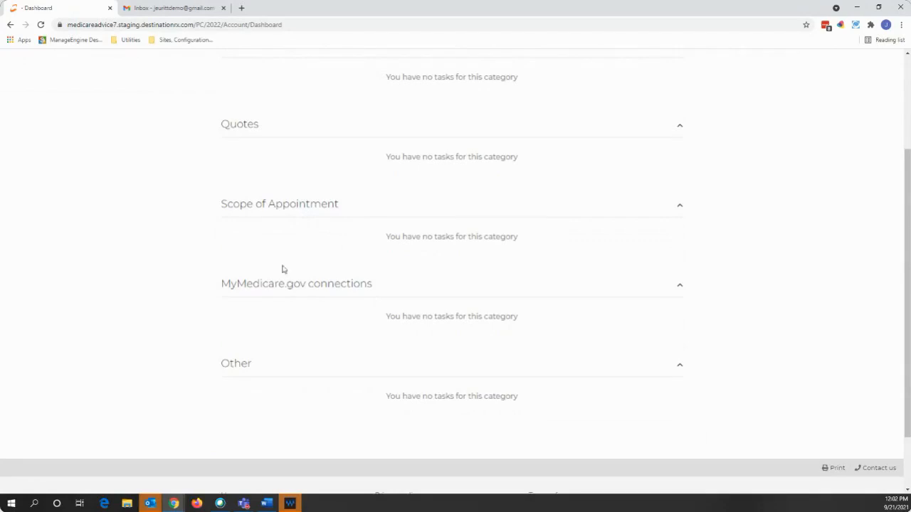
{"action": "scroll", "coordinate": [341, 282], "scroll_direction": "up", "scroll_amount": 1}
{"action": "scroll", "coordinate": [340, 281], "scroll_direction": "up", "scroll_amount": 1}
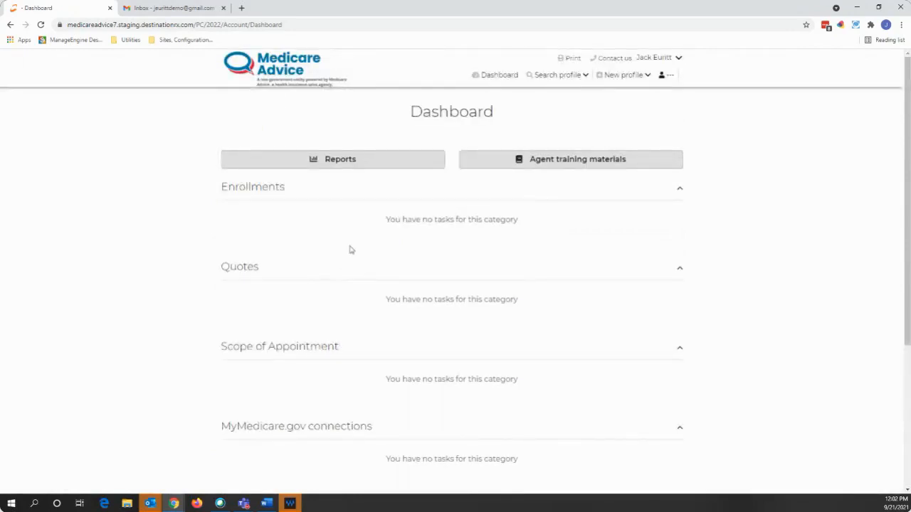
{"action": "left_click", "coordinate": [330, 161]}
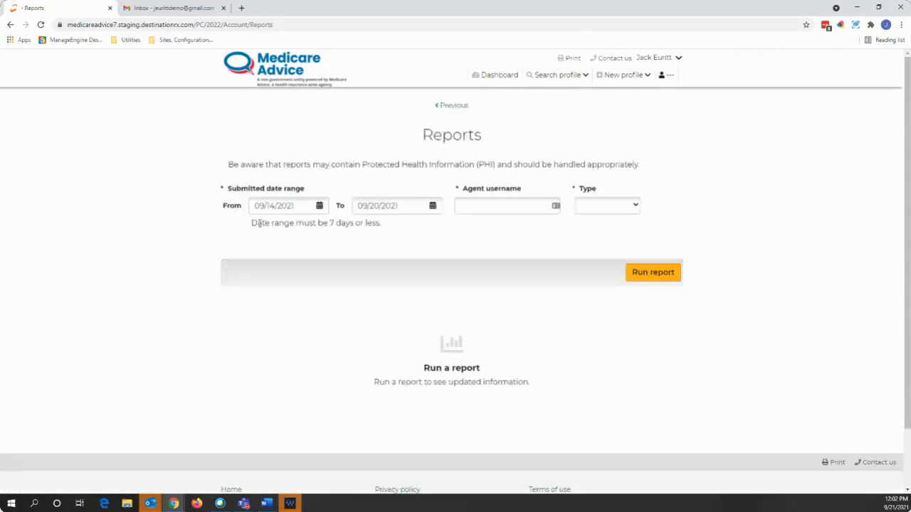
{"action": "left_click_drag", "start_coordinate": [253, 222], "coordinate": [385, 227]}
{"action": "left_click", "coordinate": [469, 250]}
{"action": "left_click", "coordinate": [613, 205]}
{"action": "left_click", "coordinate": [613, 208]}
{"action": "left_click", "coordinate": [616, 224]}
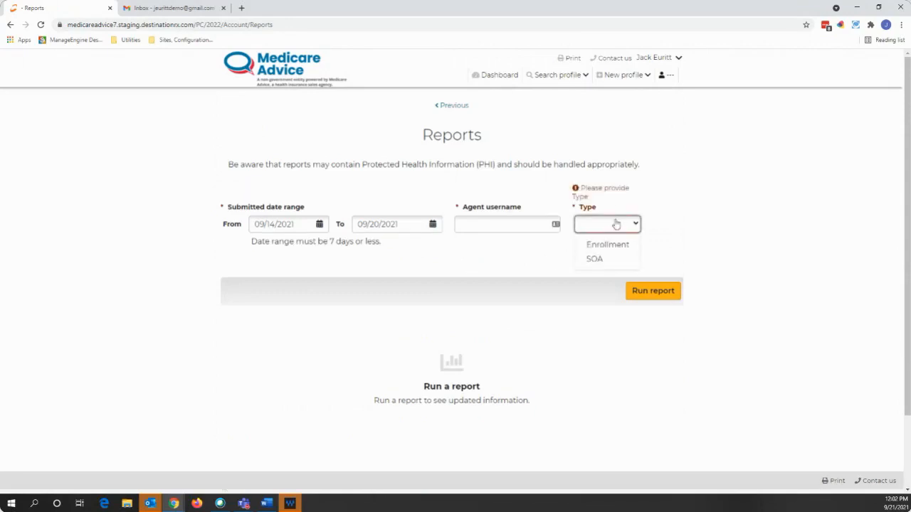
{"action": "left_click", "coordinate": [616, 244]}
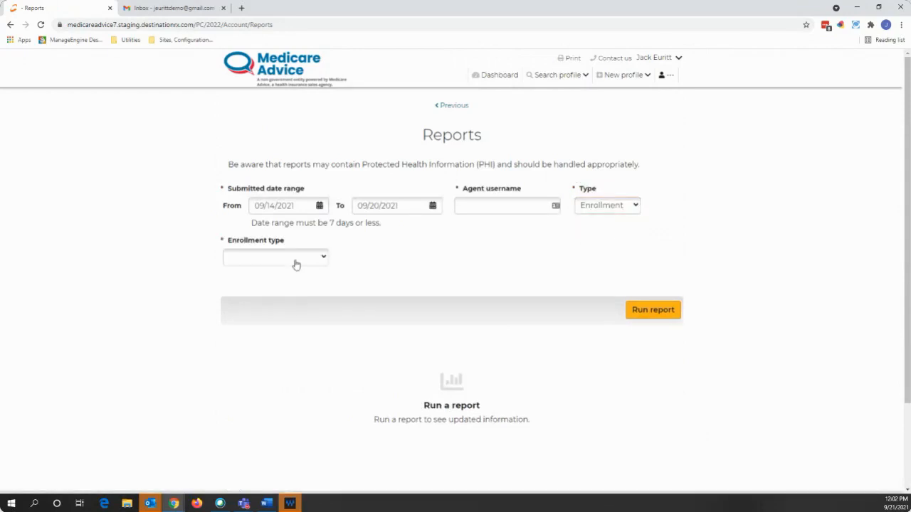
{"action": "left_click", "coordinate": [319, 258]}
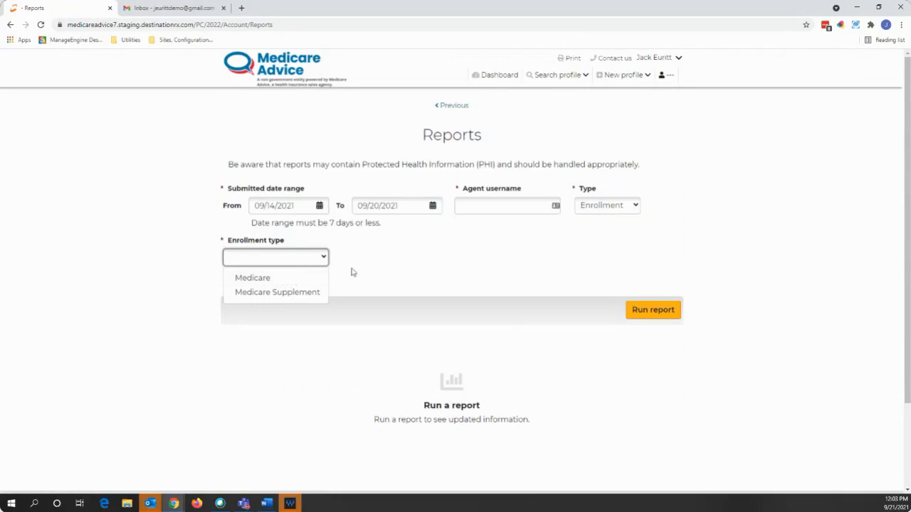
{"action": "left_click", "coordinate": [372, 264]}
{"action": "left_click", "coordinate": [454, 106]}
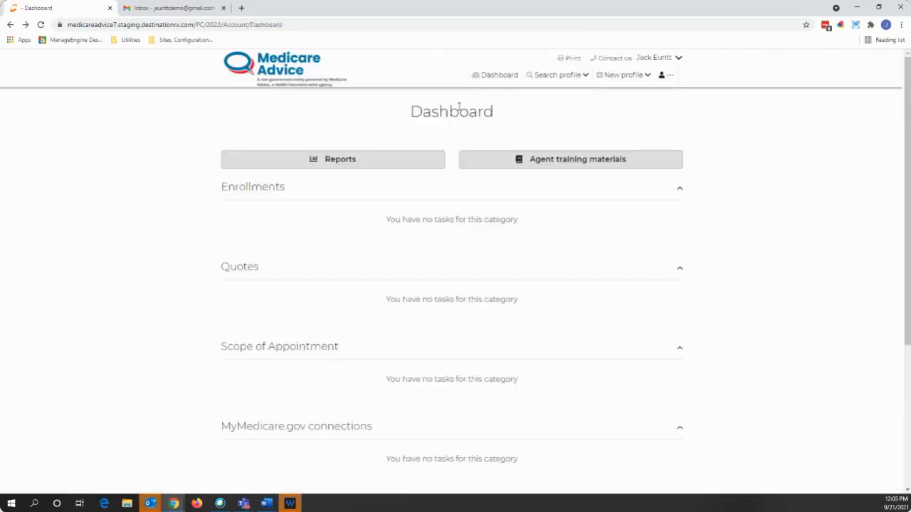
- Open the Agent training materials page with its Documents and Videos lists, then the user dropdown
{"action": "left_click", "coordinate": [539, 165]}
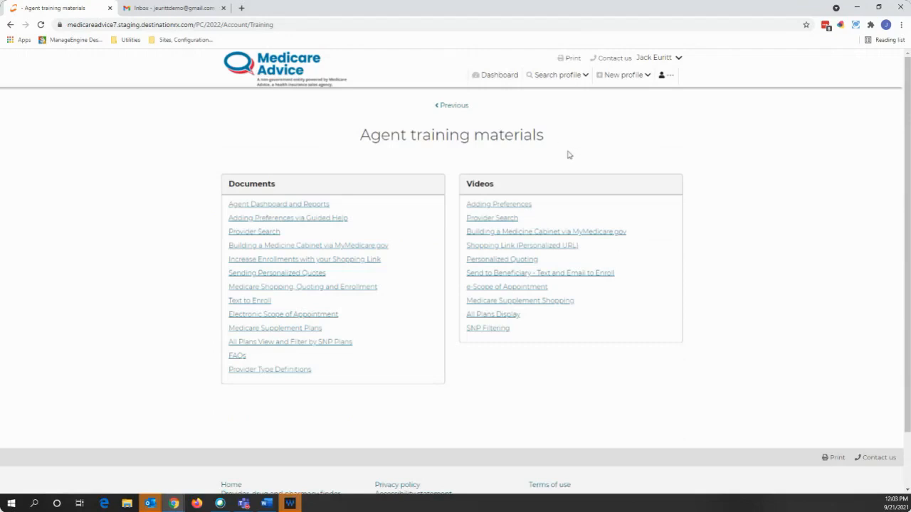
{"action": "left_click", "coordinate": [670, 60]}
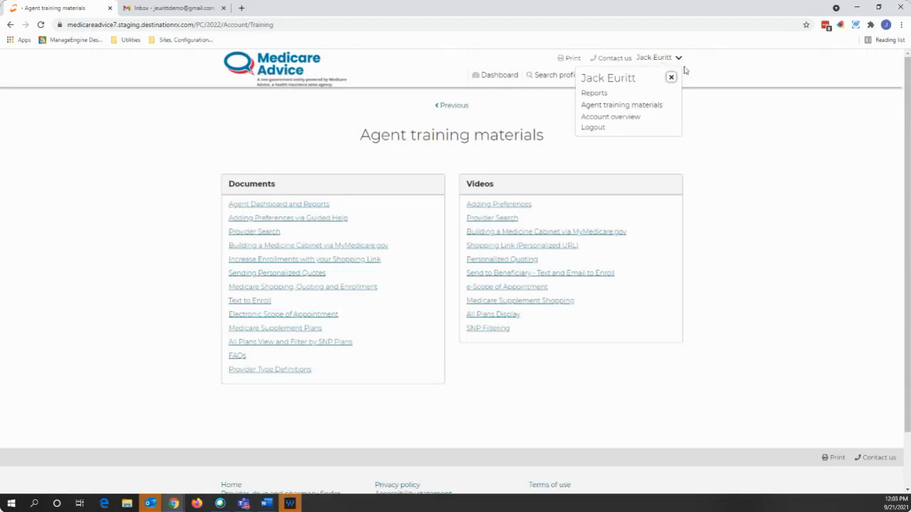
- Open Account overview from the user dropdown and look through the page
{"action": "left_click", "coordinate": [626, 118]}
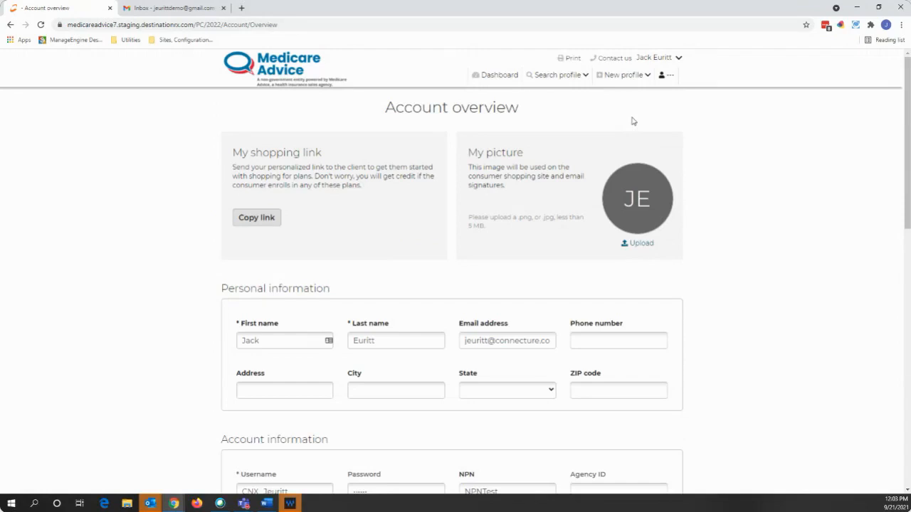
{"action": "scroll", "coordinate": [640, 221], "scroll_direction": "down", "scroll_amount": 7}
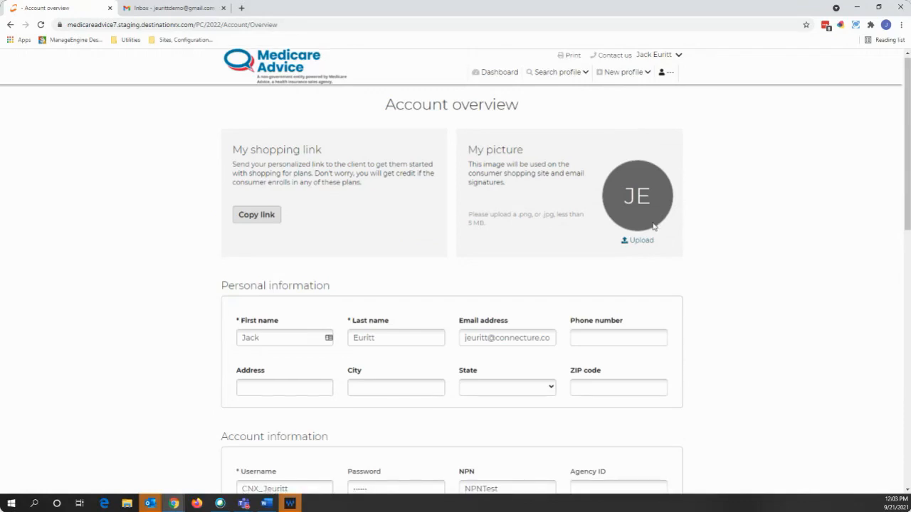
{"action": "scroll", "coordinate": [429, 299], "scroll_direction": "down", "scroll_amount": 2}
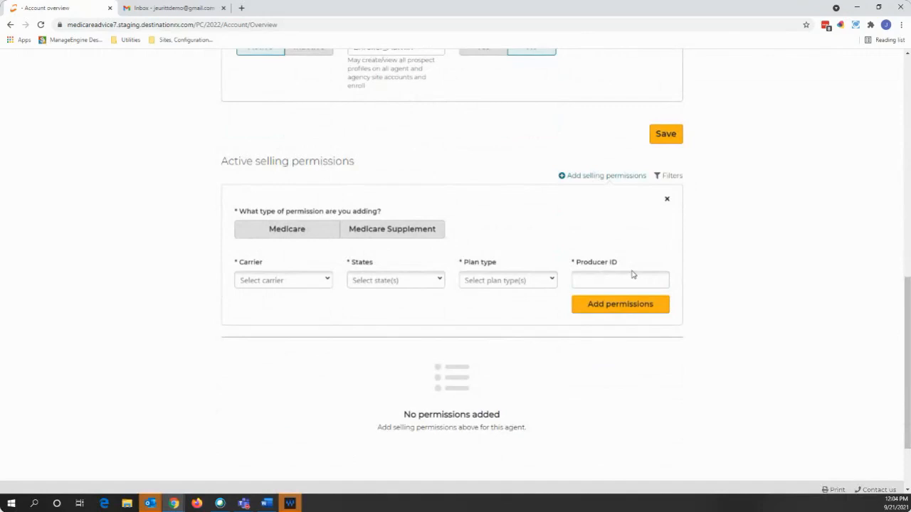
{"action": "scroll", "coordinate": [632, 274], "scroll_direction": "up", "scroll_amount": 1}
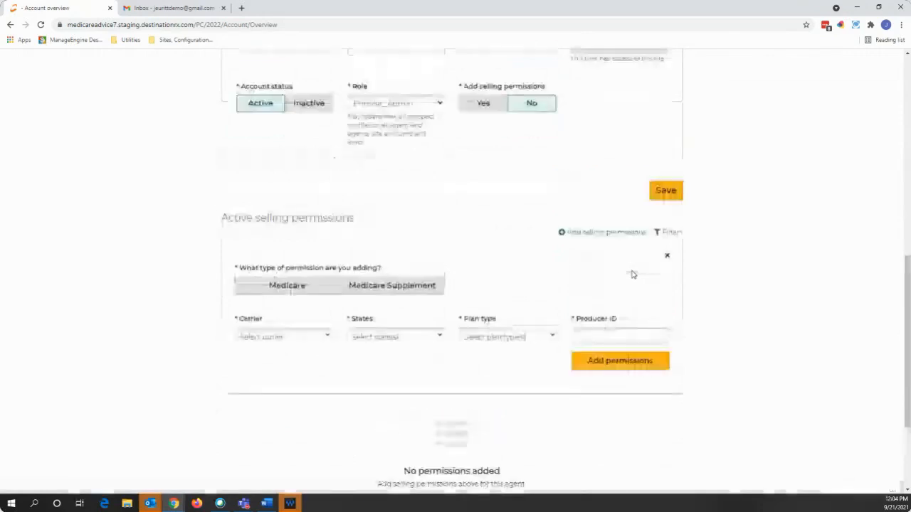
{"action": "scroll", "coordinate": [632, 274], "scroll_direction": "up", "scroll_amount": 4}
{"action": "scroll", "coordinate": [632, 274], "scroll_direction": "up", "scroll_amount": 3}
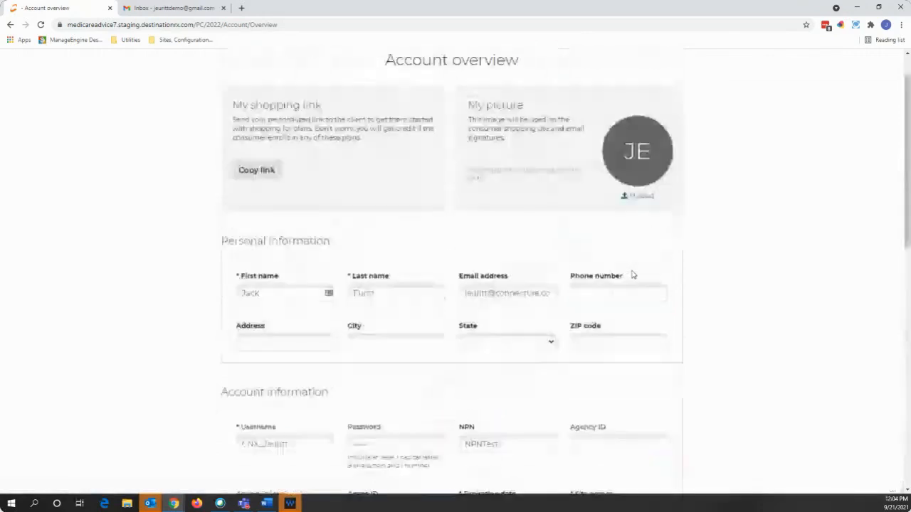
{"action": "scroll", "coordinate": [632, 274], "scroll_direction": "up", "scroll_amount": 1}
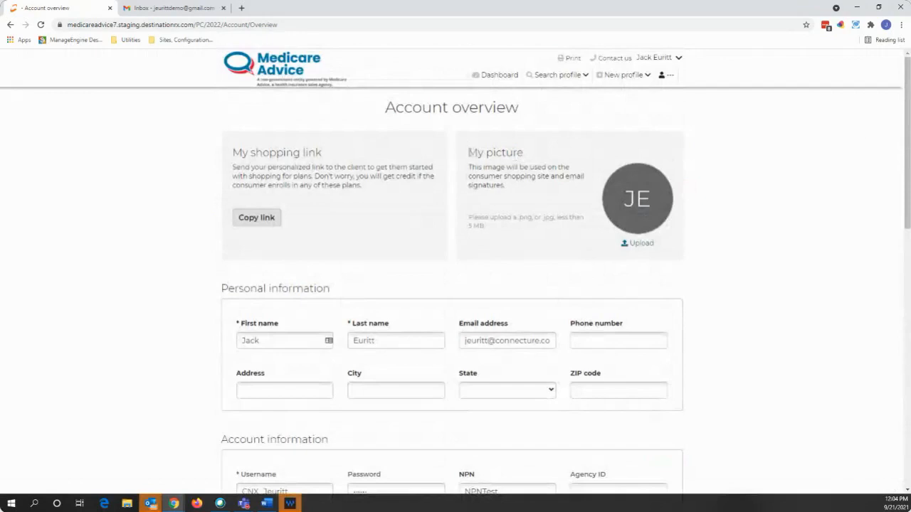
- Highlight the My picture and My shopping link headings and copy the personal shopping link
{"action": "left_click_drag", "start_coordinate": [465, 152], "coordinate": [534, 155]}
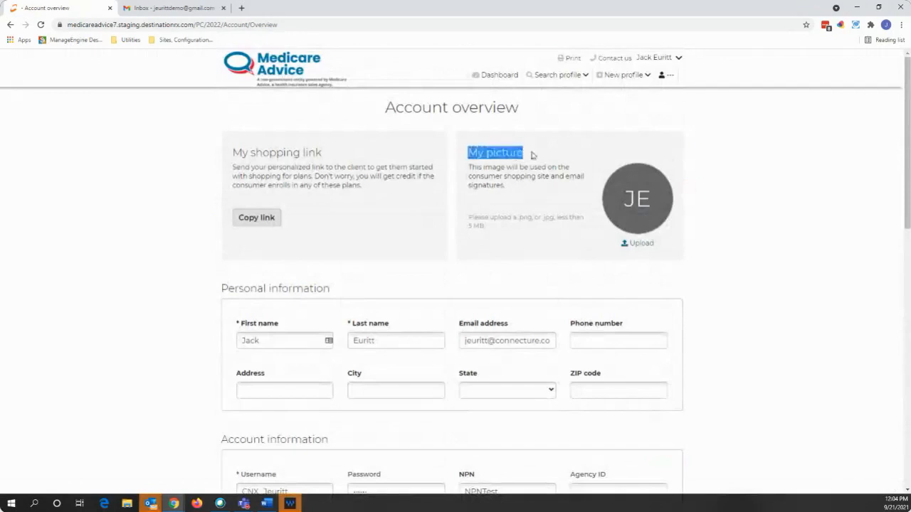
{"action": "left_click", "coordinate": [723, 193]}
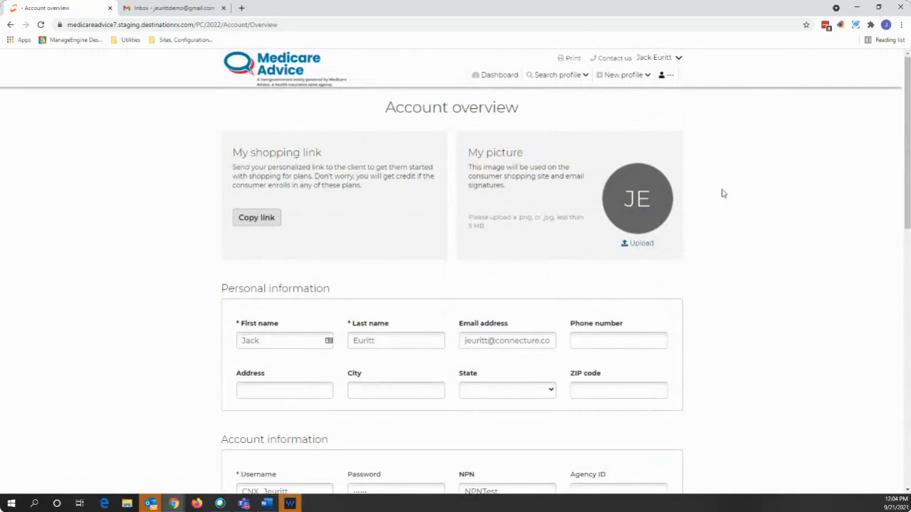
{"action": "left_click_drag", "start_coordinate": [234, 153], "coordinate": [325, 155]}
{"action": "left_click", "coordinate": [116, 189]}
{"action": "left_click", "coordinate": [259, 217]}
{"action": "left_click", "coordinate": [819, 126]}
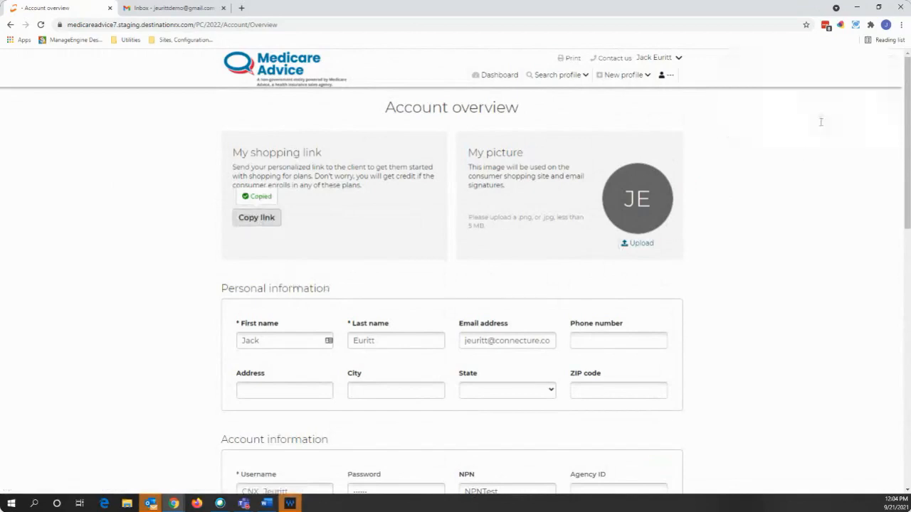
{"action": "left_click", "coordinate": [668, 58]}
- On the Search profile form, enter the beneficiary's first name and last name
{"action": "left_click", "coordinate": [786, 168]}
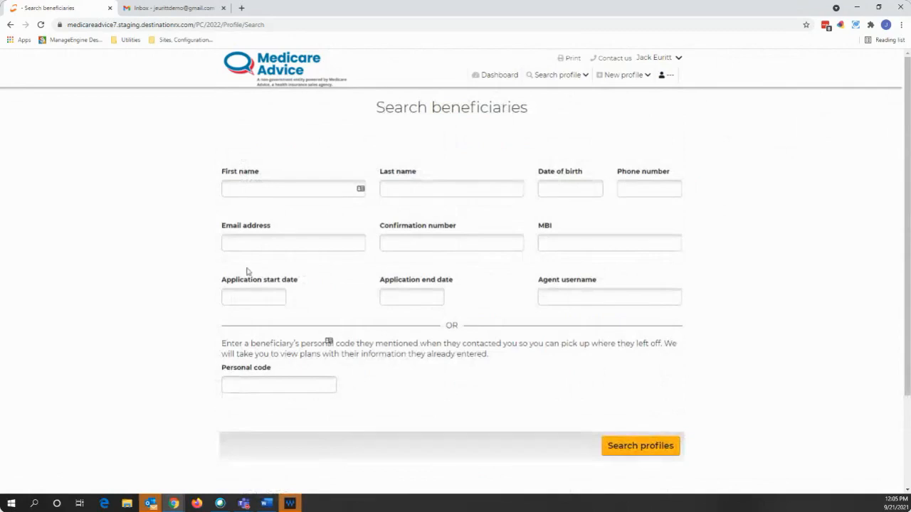
{"action": "left_click", "coordinate": [247, 192]}
{"action": "type", "text": "James"}
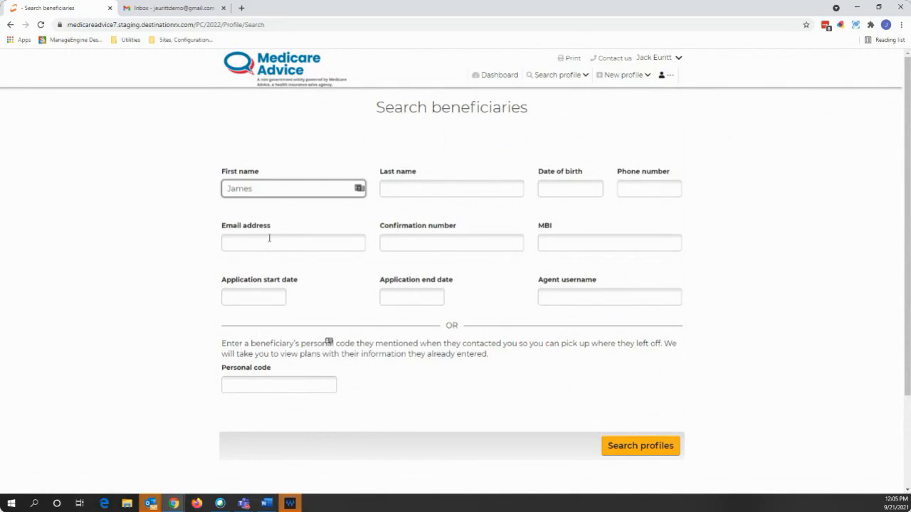
{"action": "left_click", "coordinate": [401, 193]}
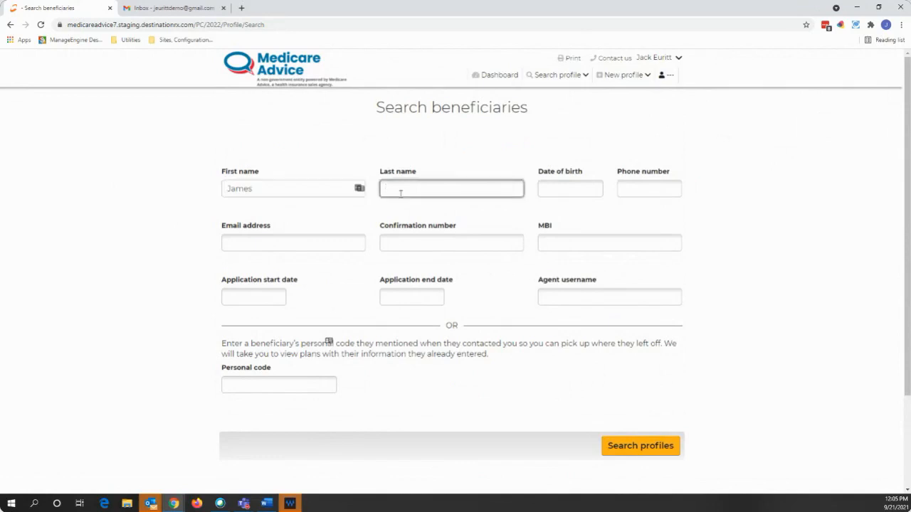
{"action": "type", "text": "Smith"}
- Run Search profiles and open the single matching beneficiary's Profile page
{"action": "left_click", "coordinate": [627, 444]}
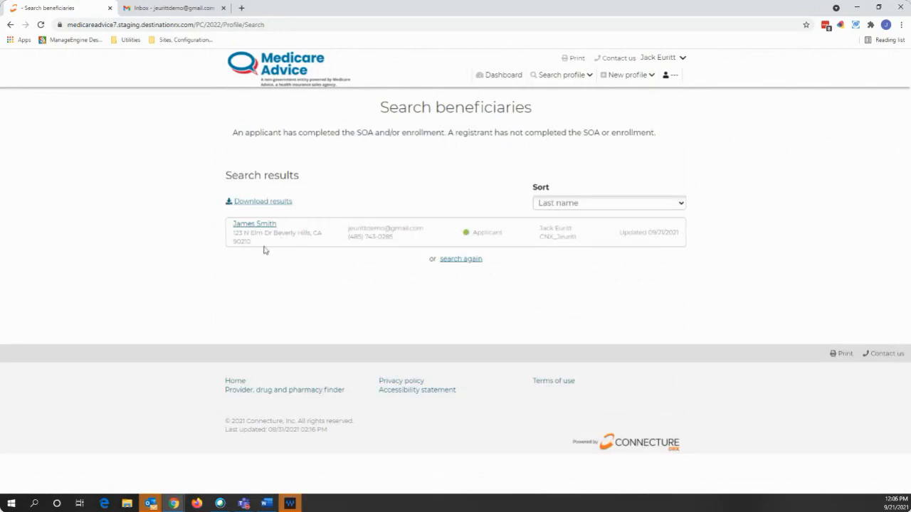
{"action": "left_click", "coordinate": [246, 225]}
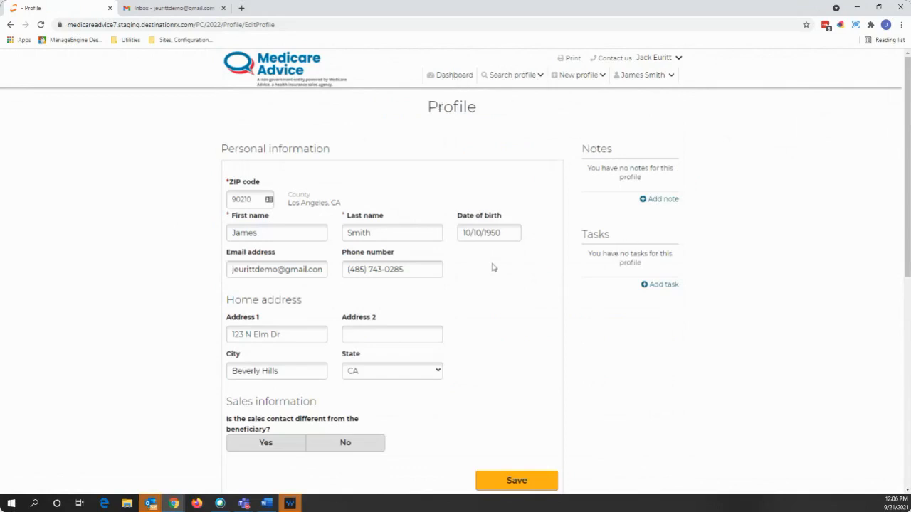
- Review the profile's Quote history and Enrollment History, showing the MAPD quote and flexcare MAPD plan 3
{"action": "scroll", "coordinate": [492, 268], "scroll_direction": "down", "scroll_amount": 1}
{"action": "scroll", "coordinate": [492, 268], "scroll_direction": "down", "scroll_amount": 5}
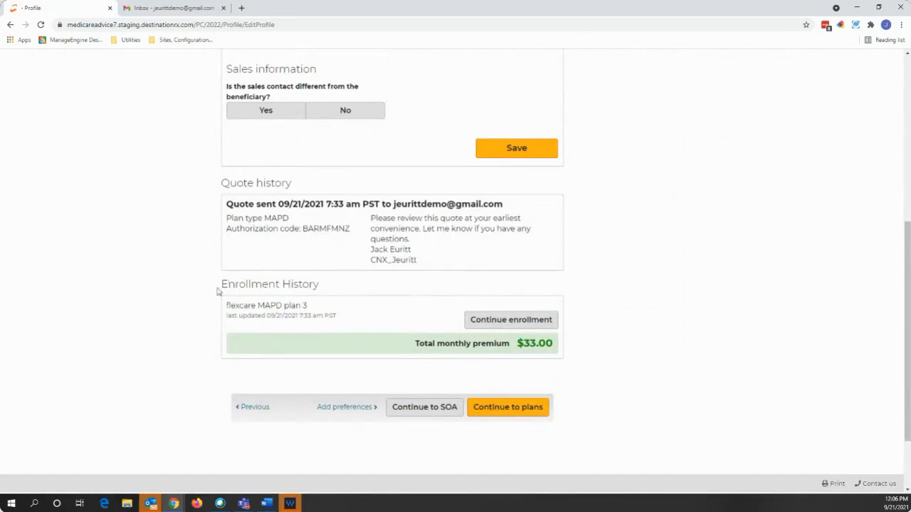
{"action": "left_click_drag", "start_coordinate": [221, 287], "coordinate": [325, 290]}
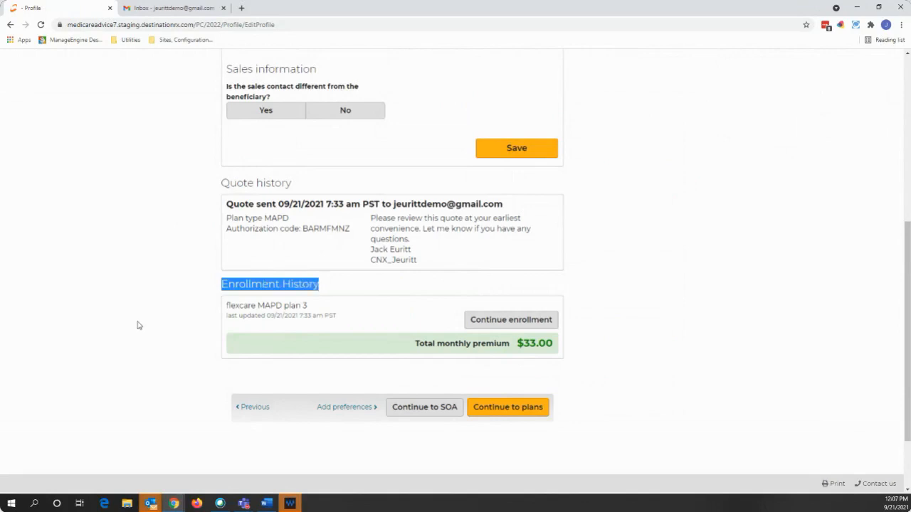
{"action": "left_click", "coordinate": [178, 305]}
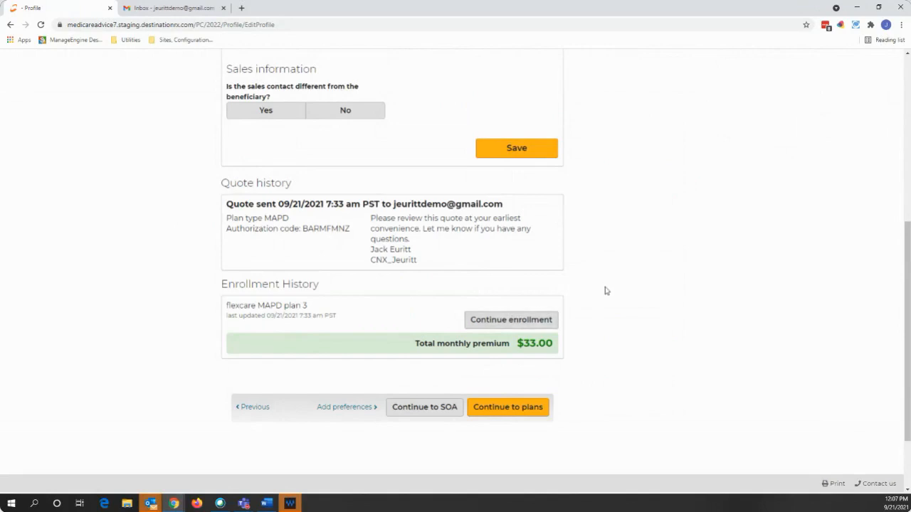
{"action": "scroll", "coordinate": [574, 296], "scroll_direction": "up", "scroll_amount": 3}
{"action": "scroll", "coordinate": [574, 296], "scroll_direction": "down", "scroll_amount": 2}
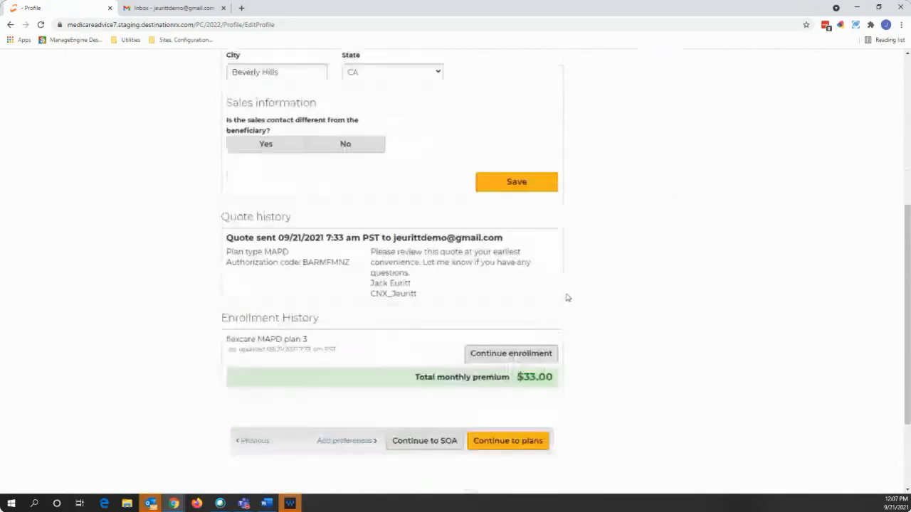
{"action": "scroll", "coordinate": [568, 297], "scroll_direction": "down", "scroll_amount": 2}
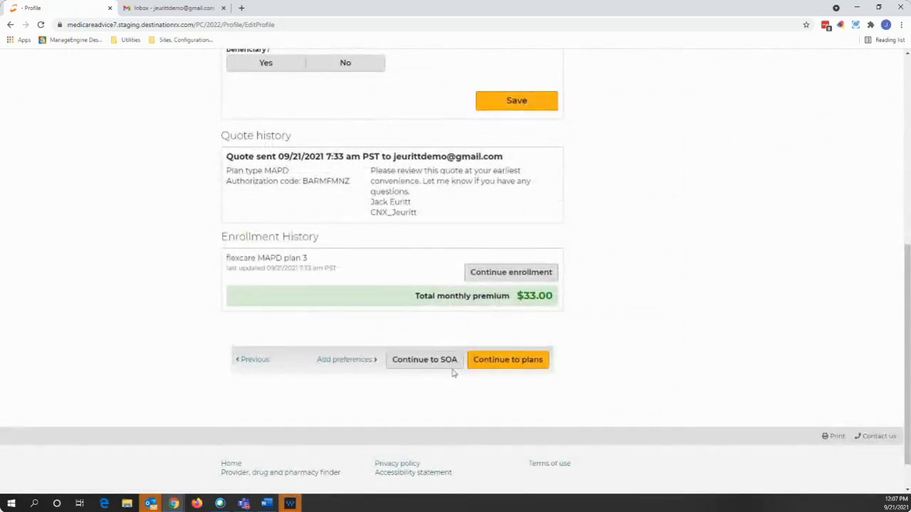
- Continue to SOA and email the Scope of Appointment, recorded as sent 09/21/2021
{"action": "left_click", "coordinate": [427, 366]}
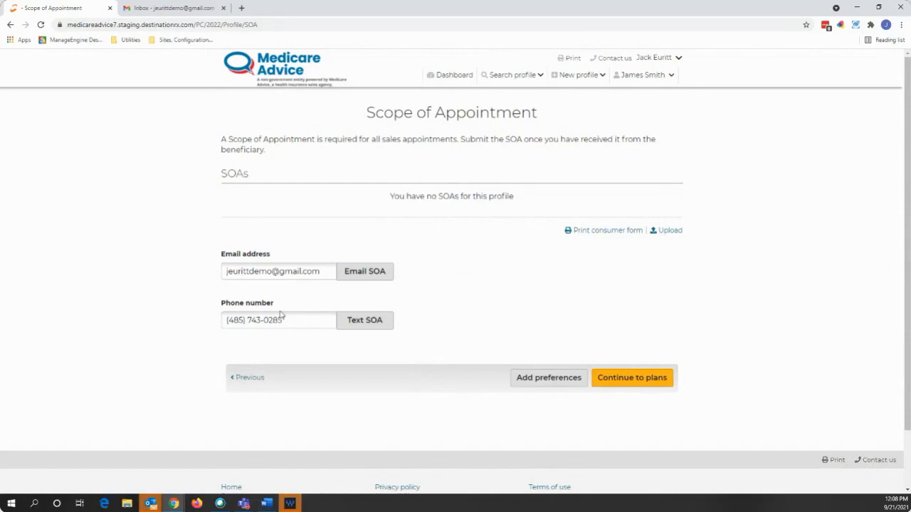
{"action": "left_click", "coordinate": [360, 273]}
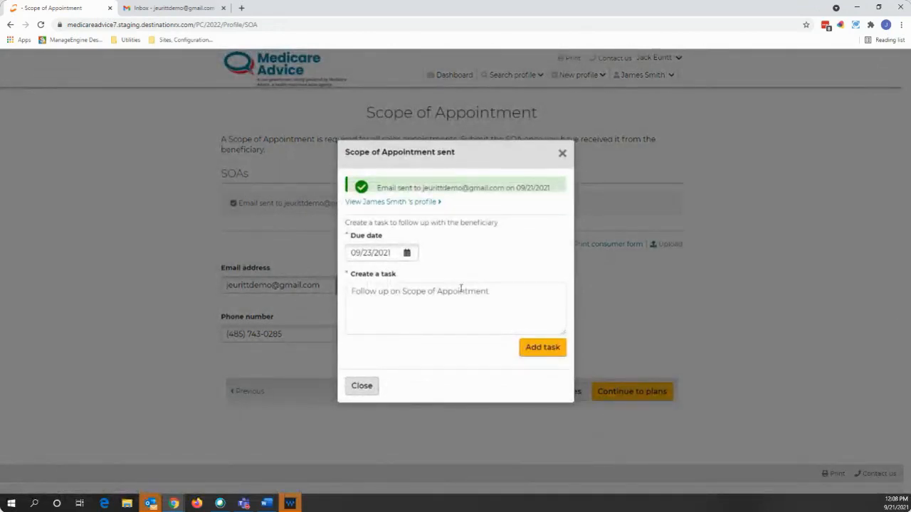
- Add the default follow-up task due 09/23/2021 and close the Scope of Appointment sent dialog
{"action": "left_click_drag", "start_coordinate": [496, 291], "coordinate": [347, 292]}
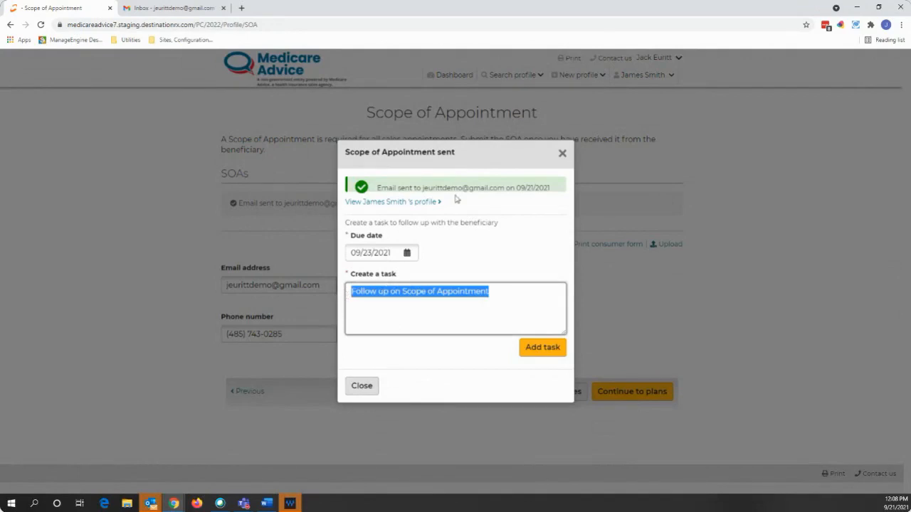
{"action": "left_click", "coordinate": [532, 350]}
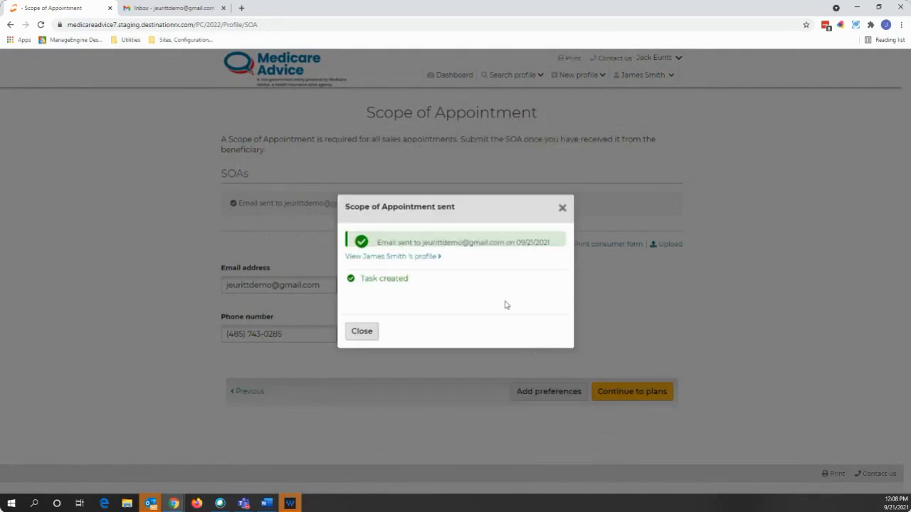
{"action": "left_click", "coordinate": [562, 208]}
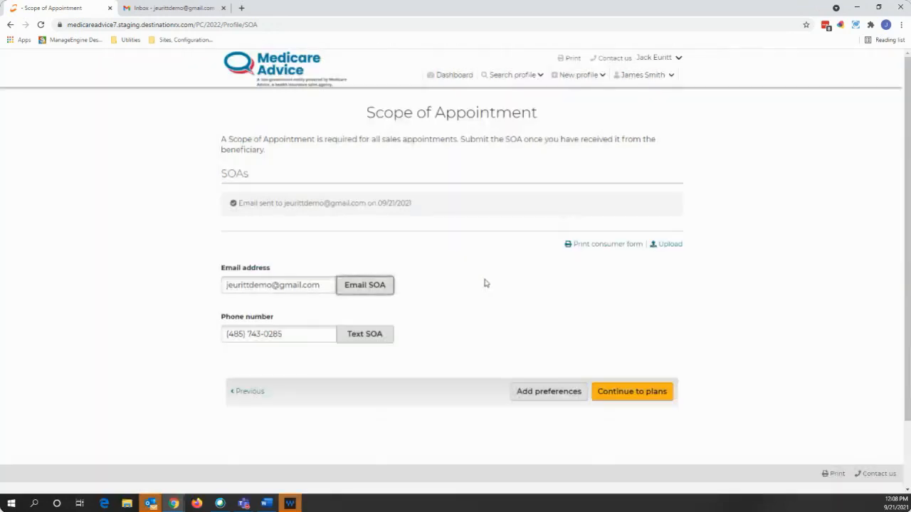
- In Gmail, open the Scope of Appointment email and follow its Complete "Scope of Appointment" form link
{"action": "left_click", "coordinate": [164, 12]}
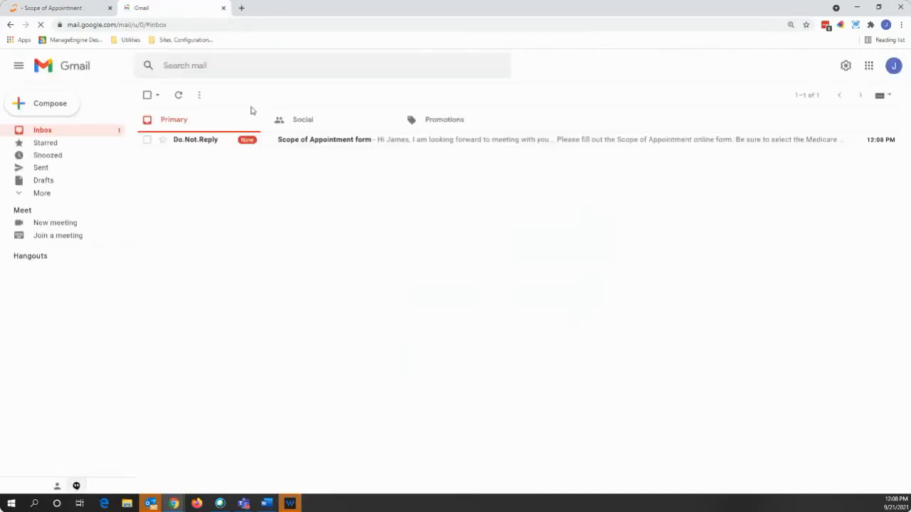
{"action": "left_click", "coordinate": [292, 145]}
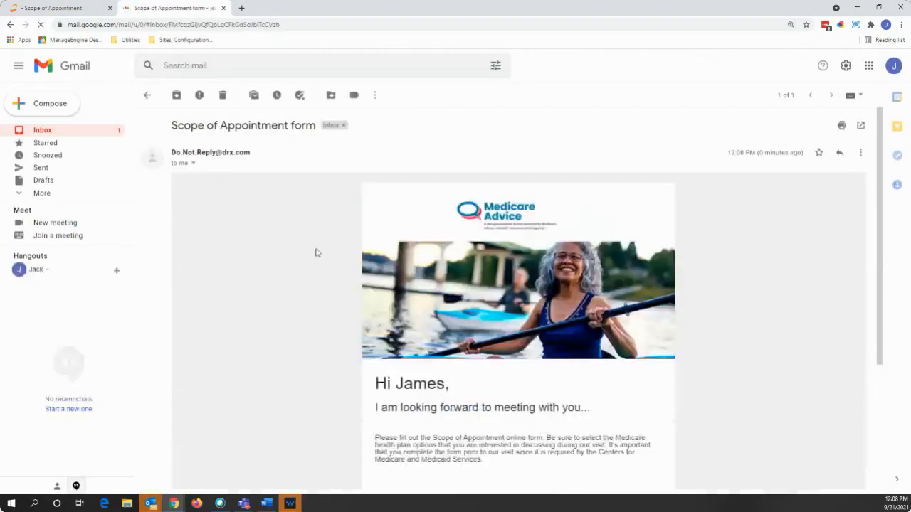
{"action": "scroll", "coordinate": [321, 251], "scroll_direction": "down", "scroll_amount": 1}
{"action": "scroll", "coordinate": [325, 250], "scroll_direction": "down", "scroll_amount": 1}
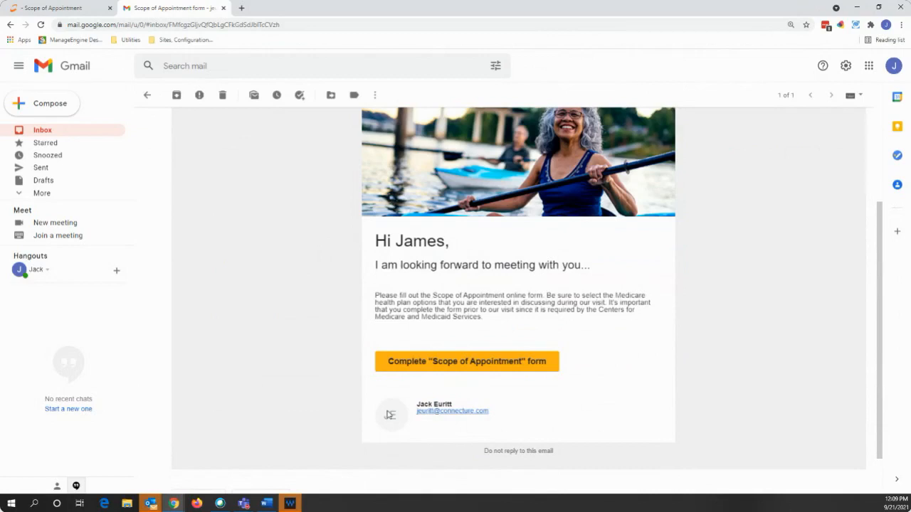
{"action": "left_click", "coordinate": [444, 365]}
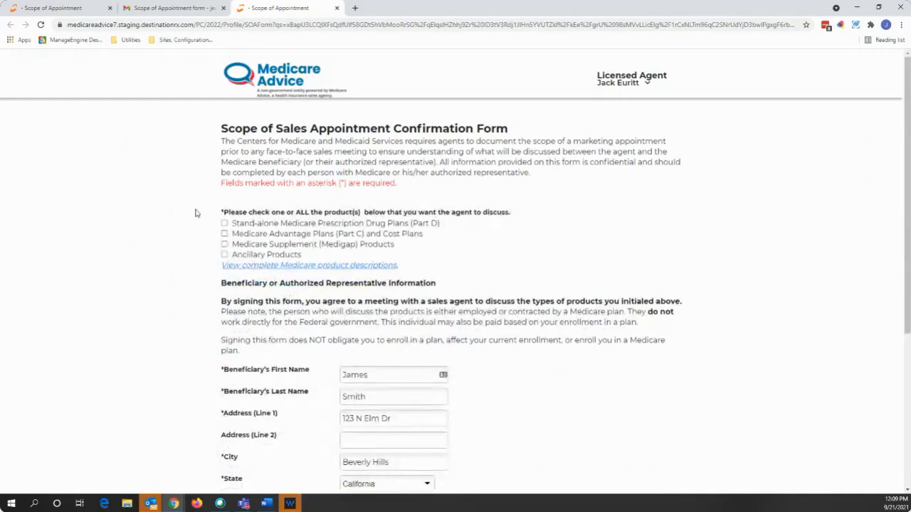
- Select Stand-alone Prescription Drug Plans and Medicare Advantage Plans, accept the agreement, and submit the form
{"action": "left_click", "coordinate": [224, 223]}
{"action": "left_click", "coordinate": [224, 233]}
{"action": "scroll", "coordinate": [328, 284], "scroll_direction": "down", "scroll_amount": 3}
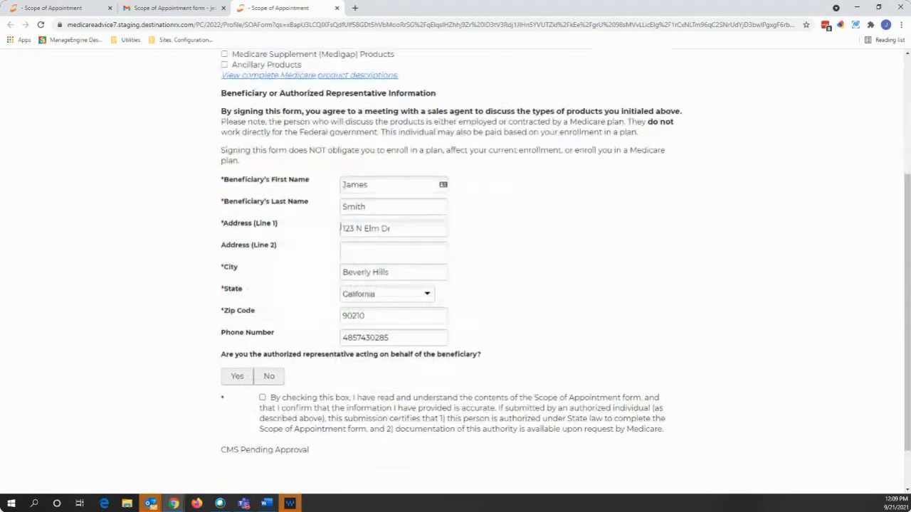
{"action": "scroll", "coordinate": [340, 229], "scroll_direction": "down", "scroll_amount": 1}
{"action": "left_click", "coordinate": [262, 342]}
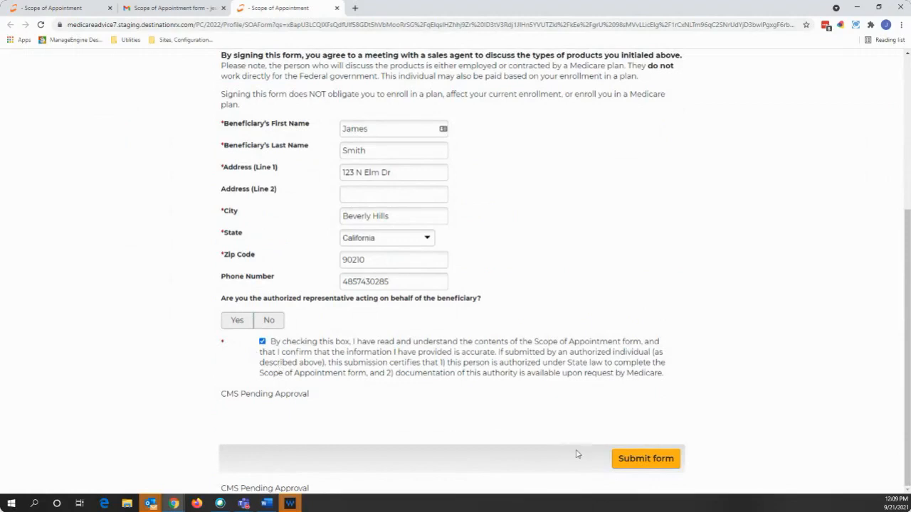
{"action": "left_click", "coordinate": [637, 461]}
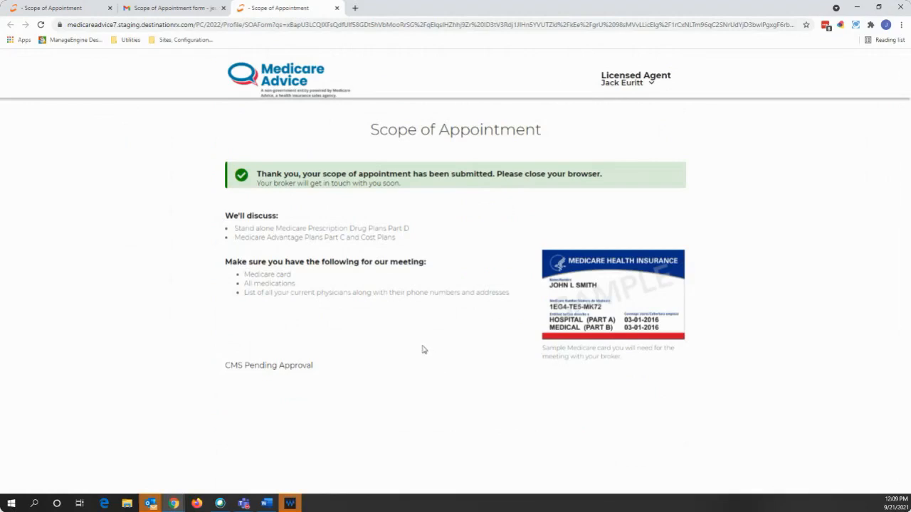
- Reload the agent's Scope of Appointment page to show it completed on 09/21/2021
{"action": "left_click", "coordinate": [68, 8]}
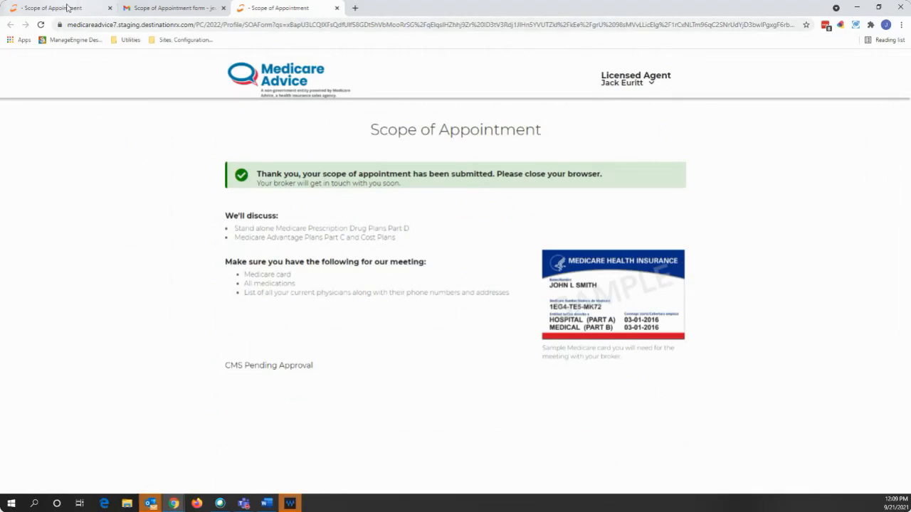
{"action": "left_click", "coordinate": [206, 25]}
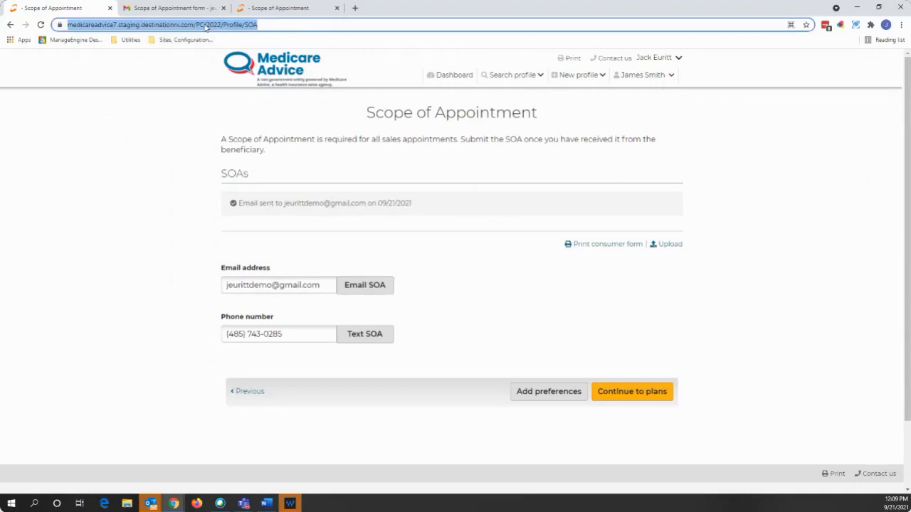
{"action": "key", "text": "Return"}
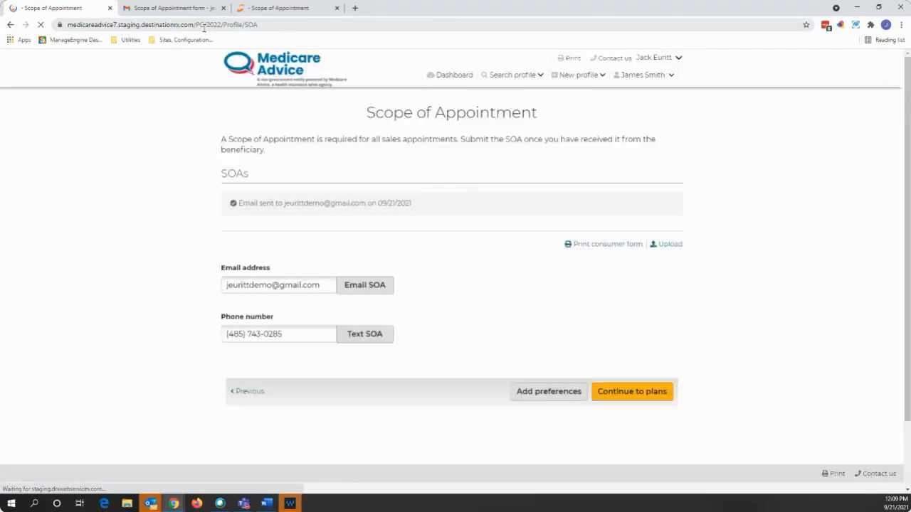
{"action": "left_click_drag", "start_coordinate": [270, 207], "coordinate": [241, 207]}
{"action": "left_click", "coordinate": [170, 248]}
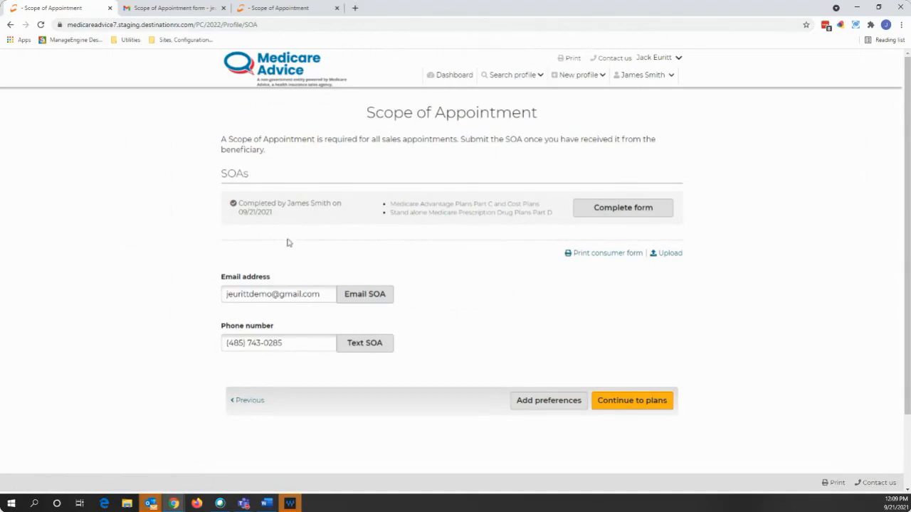
- Submit the agent's SOA section with Phone as initial contact and Prescription Drug and Advantage plans certified
{"action": "left_click", "coordinate": [633, 212]}
{"action": "scroll", "coordinate": [500, 260], "scroll_direction": "down", "scroll_amount": 2}
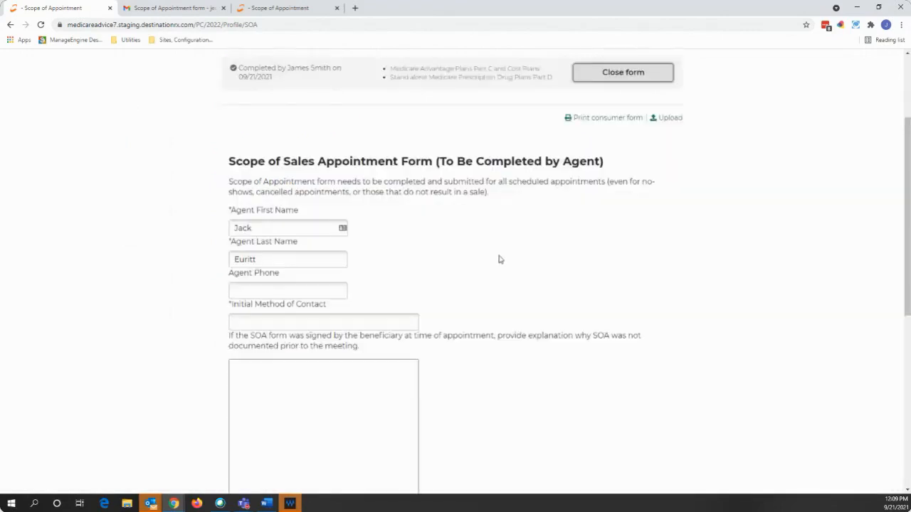
{"action": "scroll", "coordinate": [310, 244], "scroll_direction": "down", "scroll_amount": 2}
{"action": "left_click", "coordinate": [305, 225]}
{"action": "type", "text": "Phone"}
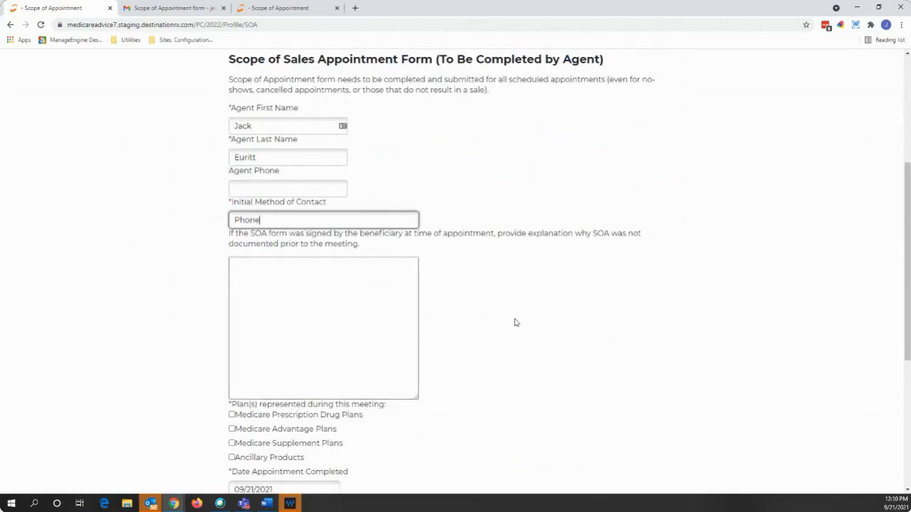
{"action": "scroll", "coordinate": [516, 322], "scroll_direction": "down", "scroll_amount": 3}
{"action": "left_click", "coordinate": [231, 250]}
{"action": "left_click", "coordinate": [231, 262]}
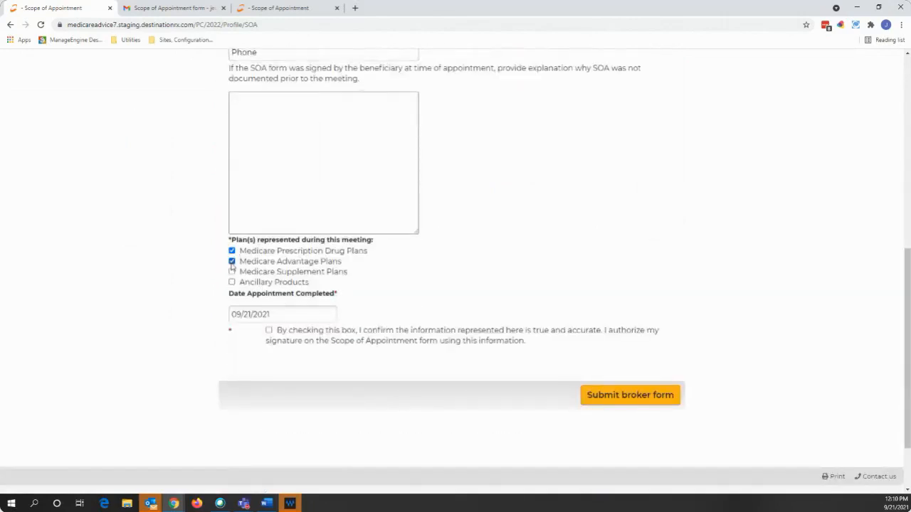
{"action": "left_click", "coordinate": [269, 331]}
{"action": "left_click", "coordinate": [623, 402]}
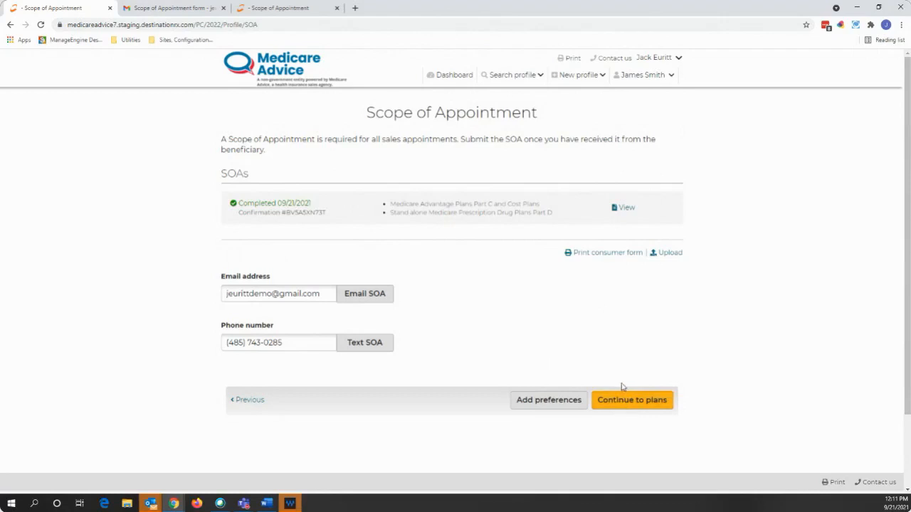
- Proceed to the list of available plans for ZIP 90210 and its county
{"action": "left_click", "coordinate": [644, 402]}
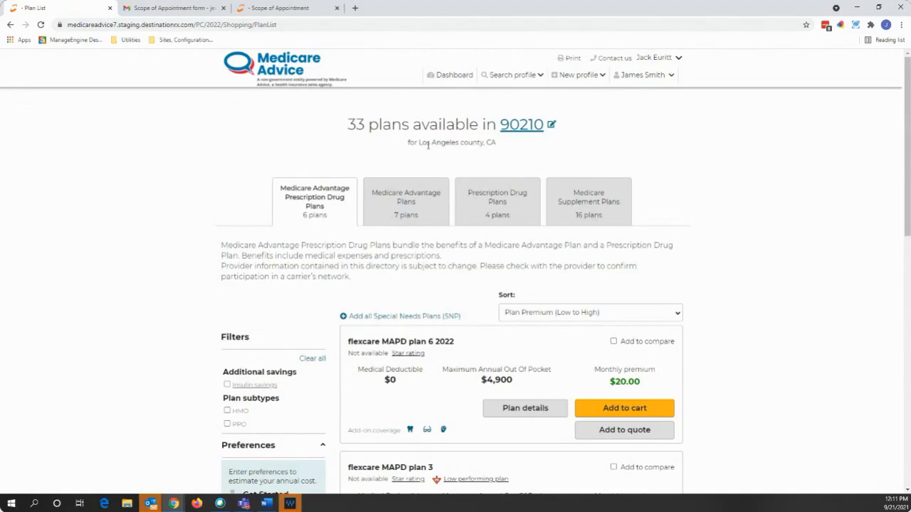
{"action": "left_click_drag", "start_coordinate": [408, 142], "coordinate": [500, 149]}
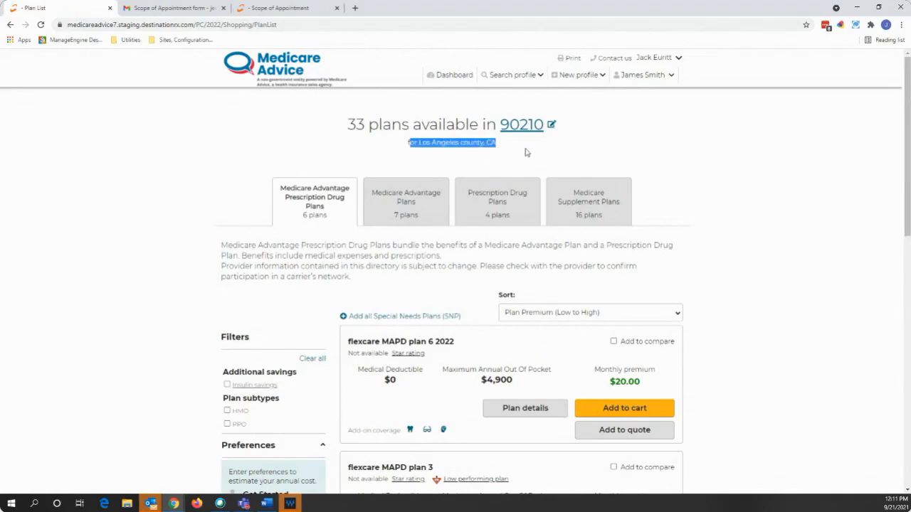
{"action": "left_click", "coordinate": [528, 152]}
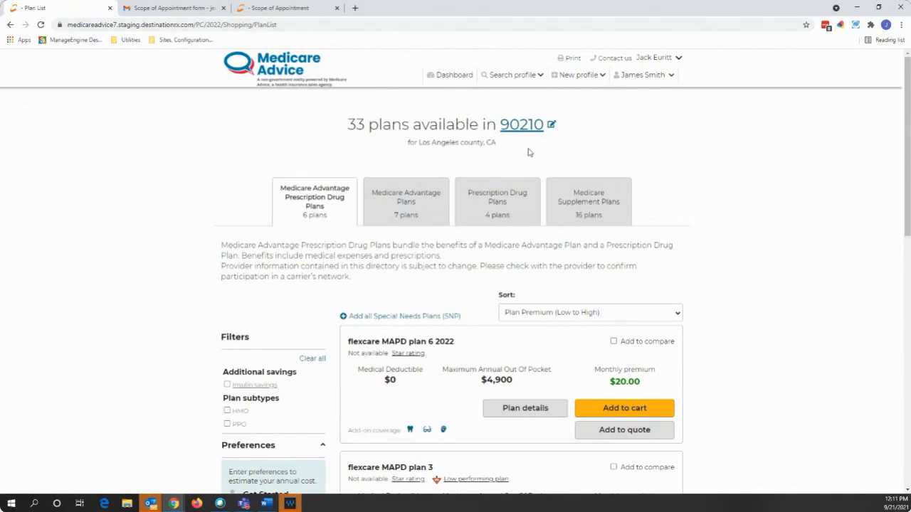
- Show the sort order choices above the 6 Medicare Advantage Prescription Drug plans
{"action": "scroll", "coordinate": [725, 302], "scroll_direction": "down", "scroll_amount": 1}
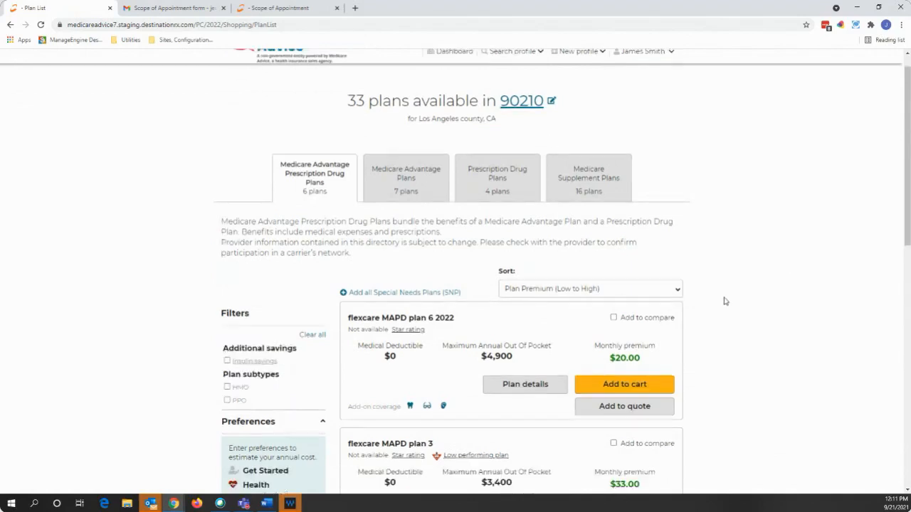
{"action": "scroll", "coordinate": [725, 301], "scroll_direction": "down", "scroll_amount": 1}
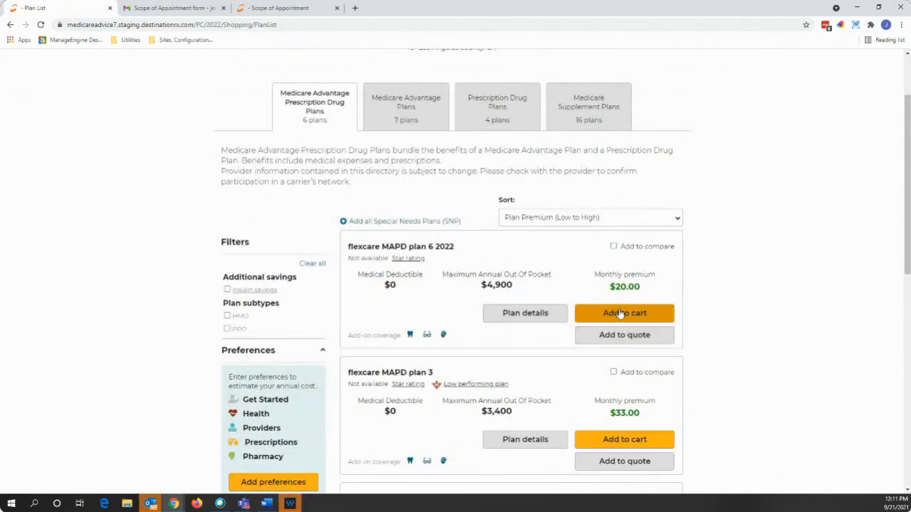
{"action": "scroll", "coordinate": [721, 229], "scroll_direction": "up", "scroll_amount": 2}
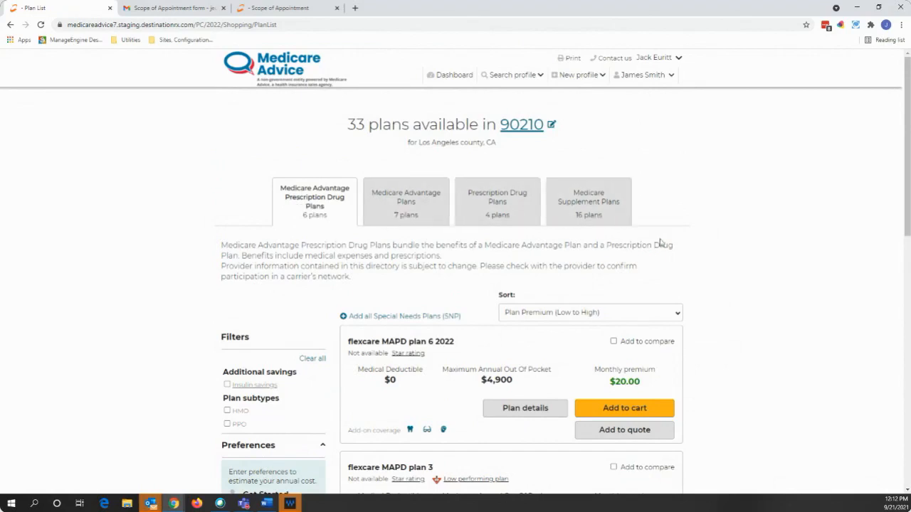
{"action": "scroll", "coordinate": [686, 238], "scroll_direction": "down", "scroll_amount": 2}
{"action": "left_click", "coordinate": [655, 218]}
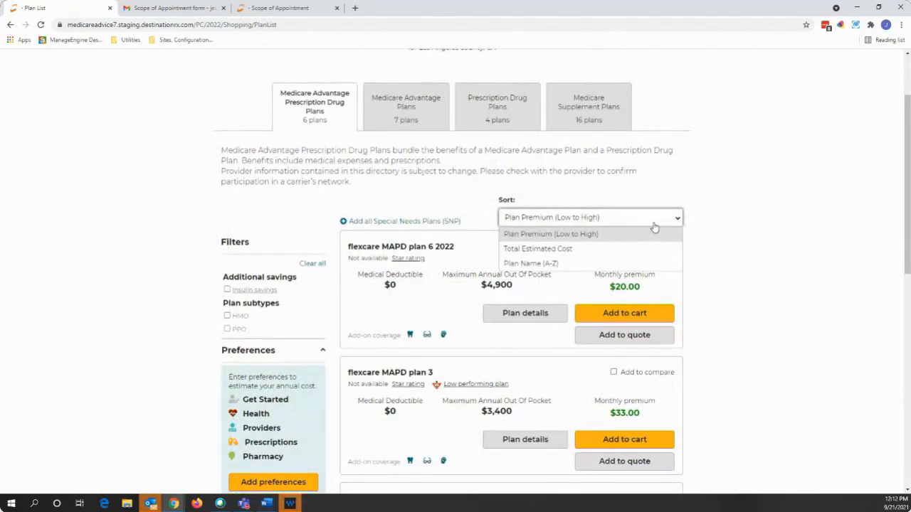
- Close the sort choices unchanged, and add then remove flexcare MAPD plan 6 2022 from comparison
{"action": "left_click", "coordinate": [654, 227]}
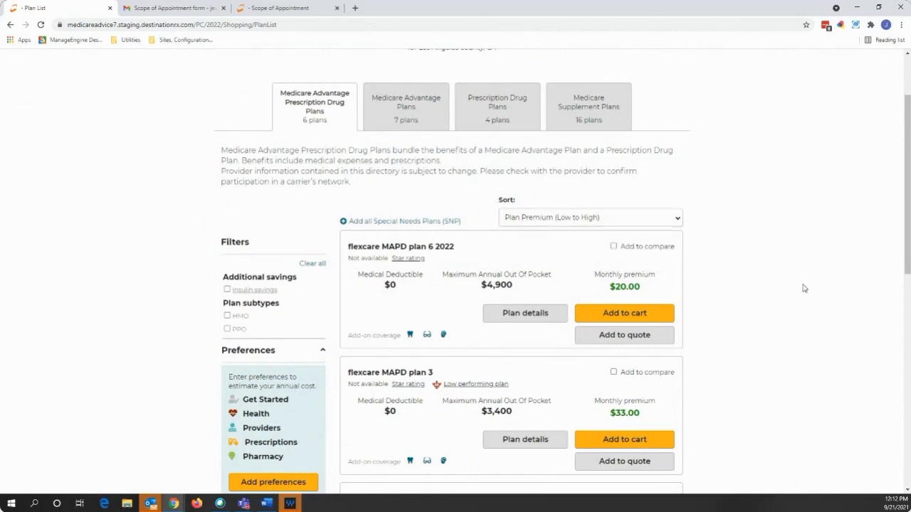
{"action": "scroll", "coordinate": [752, 290], "scroll_direction": "down", "scroll_amount": 1}
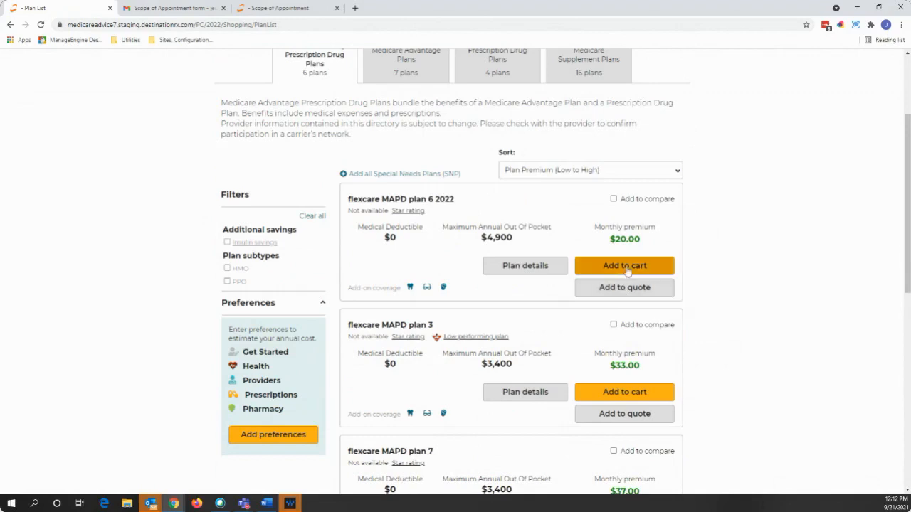
{"action": "left_click", "coordinate": [613, 199]}
{"action": "left_click", "coordinate": [619, 199]}
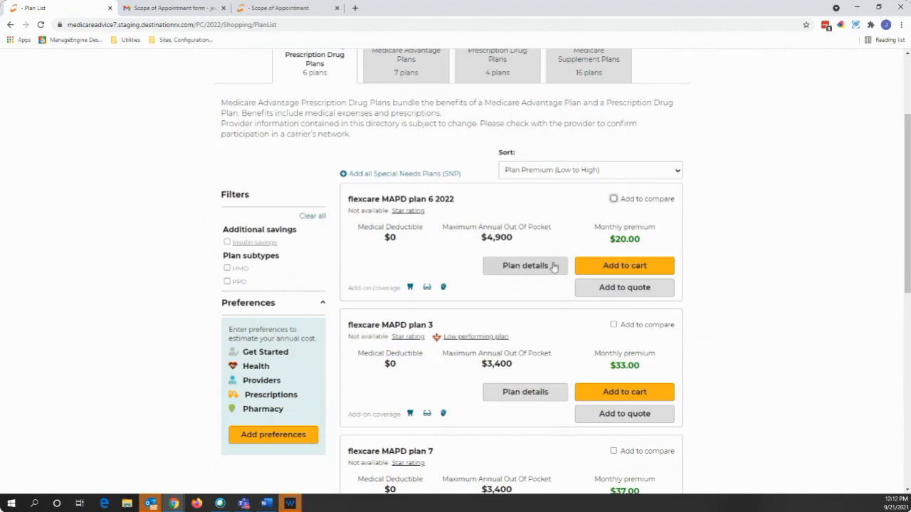
- Start entering preferences to estimate the beneficiary's annual cost
{"action": "scroll", "coordinate": [546, 268], "scroll_direction": "down", "scroll_amount": 1}
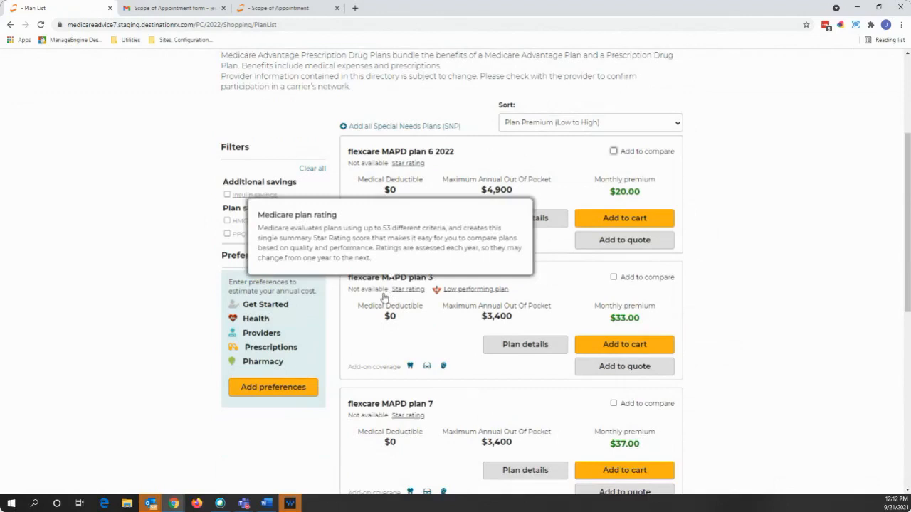
{"action": "scroll", "coordinate": [385, 293], "scroll_direction": "down", "scroll_amount": 1}
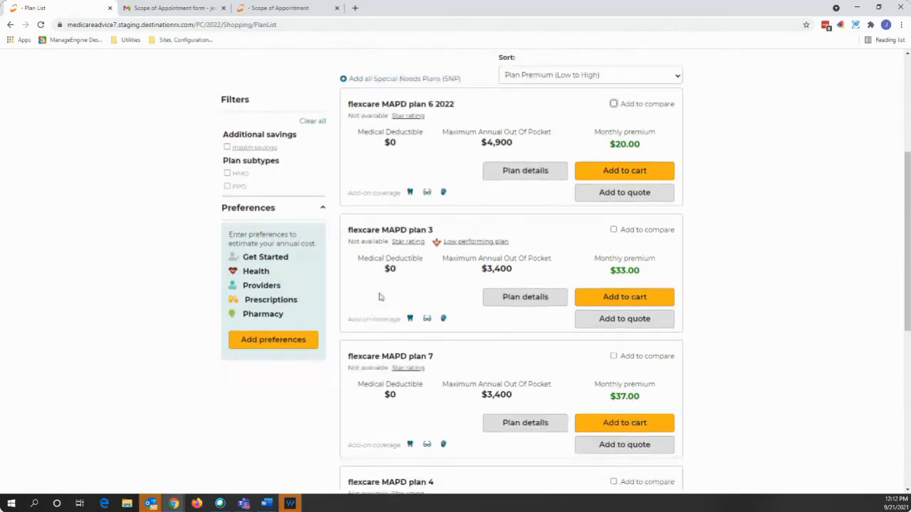
{"action": "left_click", "coordinate": [268, 342]}
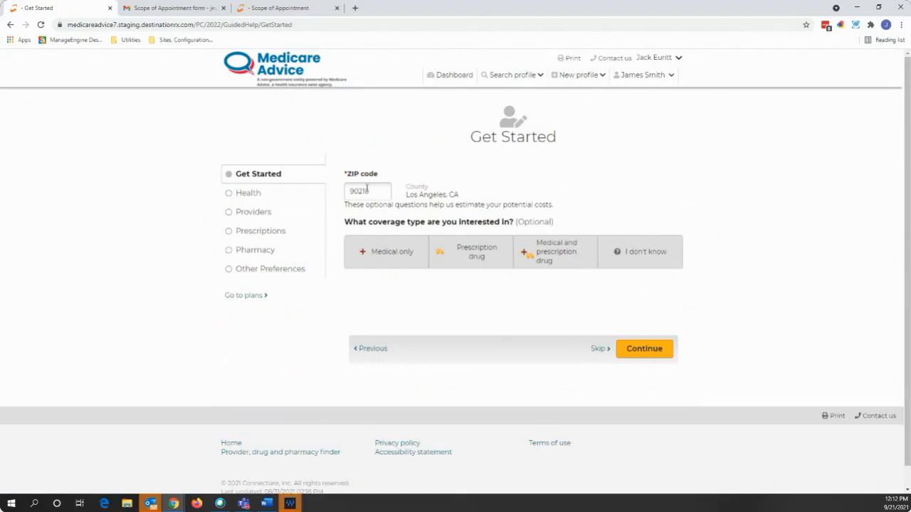
- Choose medical and prescription drug coverage with no extra help eligibility, then continue past Health
{"action": "left_click", "coordinate": [546, 264]}
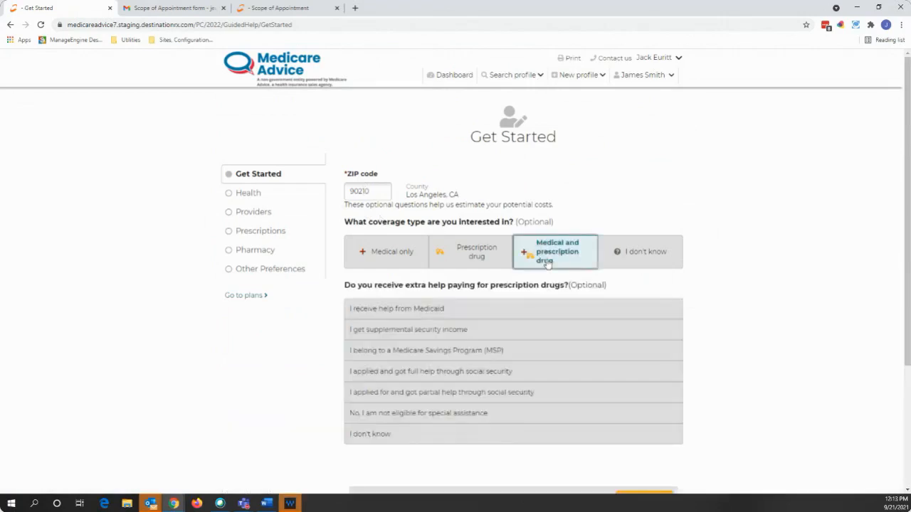
{"action": "left_click", "coordinate": [471, 393]}
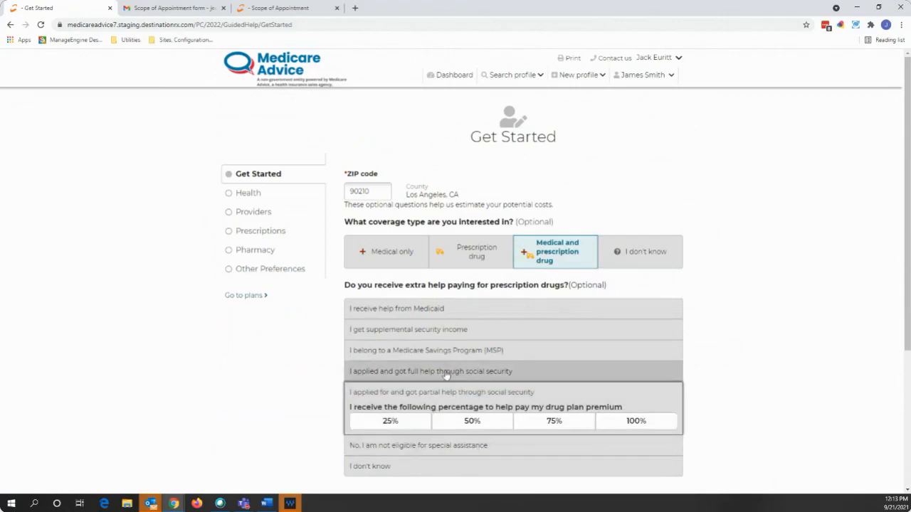
{"action": "left_click", "coordinate": [449, 445]}
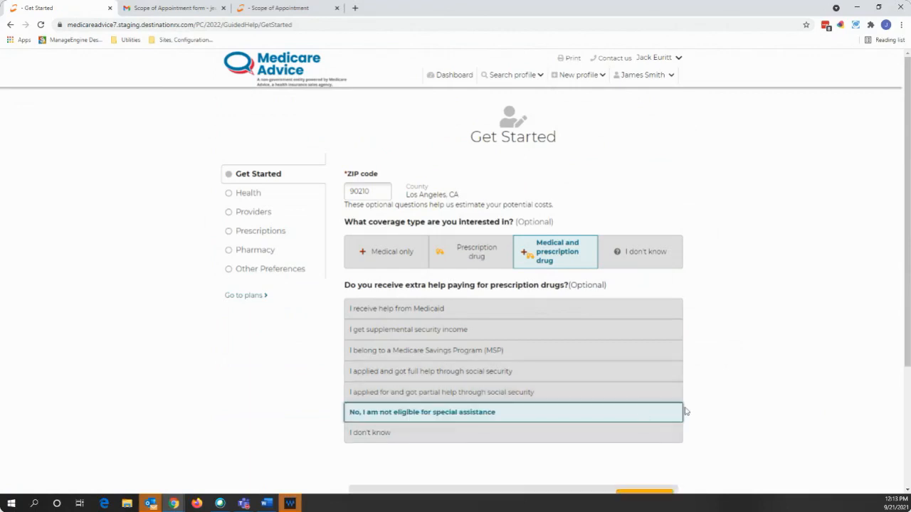
{"action": "scroll", "coordinate": [684, 402], "scroll_direction": "down", "scroll_amount": 3}
{"action": "left_click", "coordinate": [659, 404]}
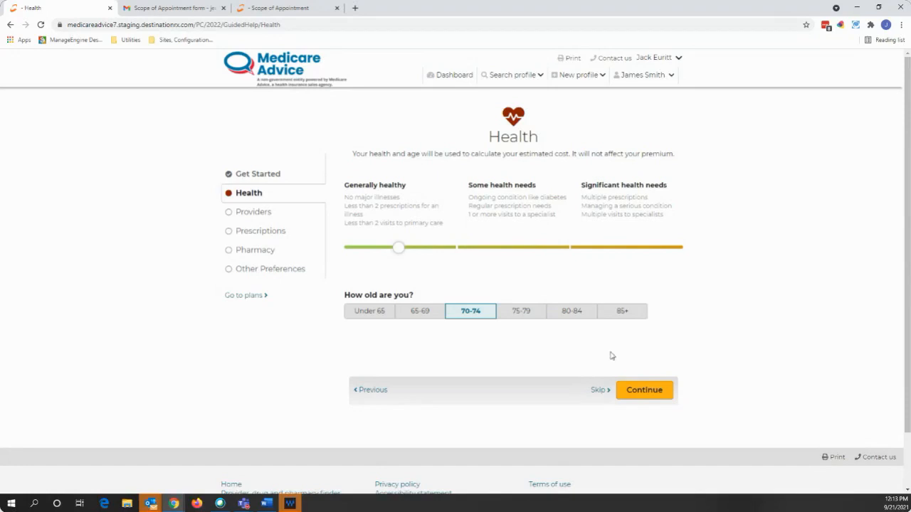
{"action": "left_click", "coordinate": [649, 388]}
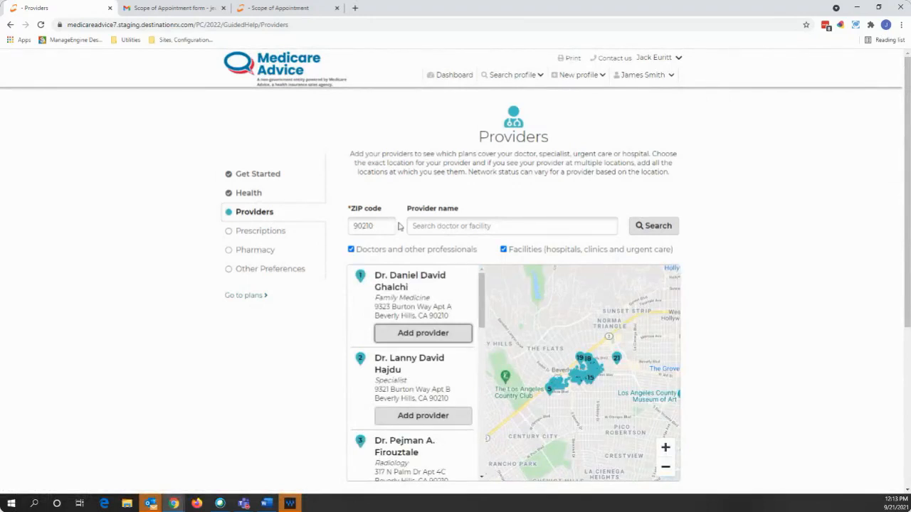
- Zoom the provider map out two levels and search the wider area
{"action": "scroll", "coordinate": [526, 210], "scroll_direction": "down", "scroll_amount": 1}
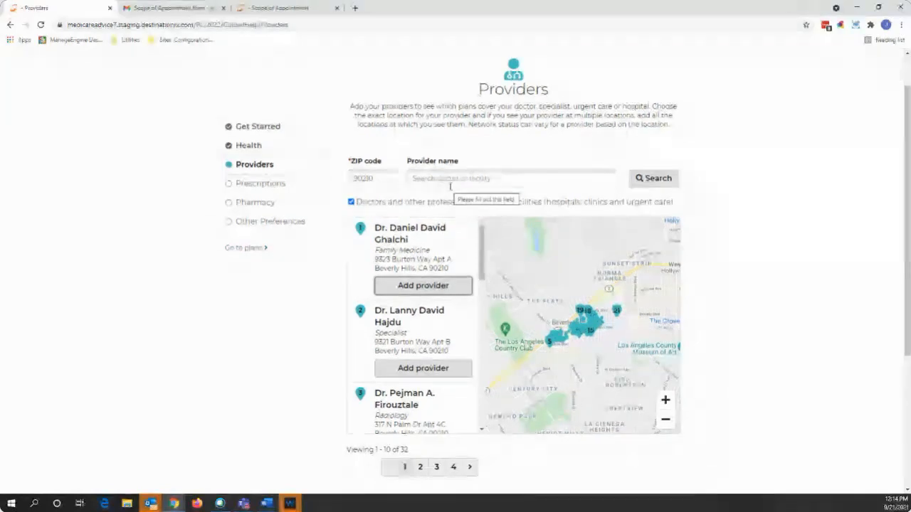
{"action": "left_click", "coordinate": [666, 419]}
{"action": "left_click", "coordinate": [666, 420]}
{"action": "left_click", "coordinate": [573, 226]}
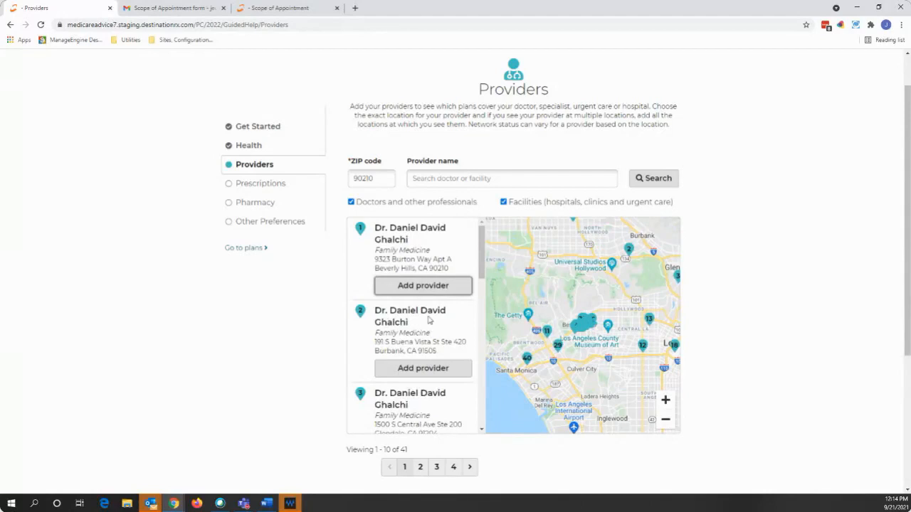
- Add the family medicine doctor, radiologist and dentist, making the family doctor primary care provider
{"action": "left_click", "coordinate": [420, 291]}
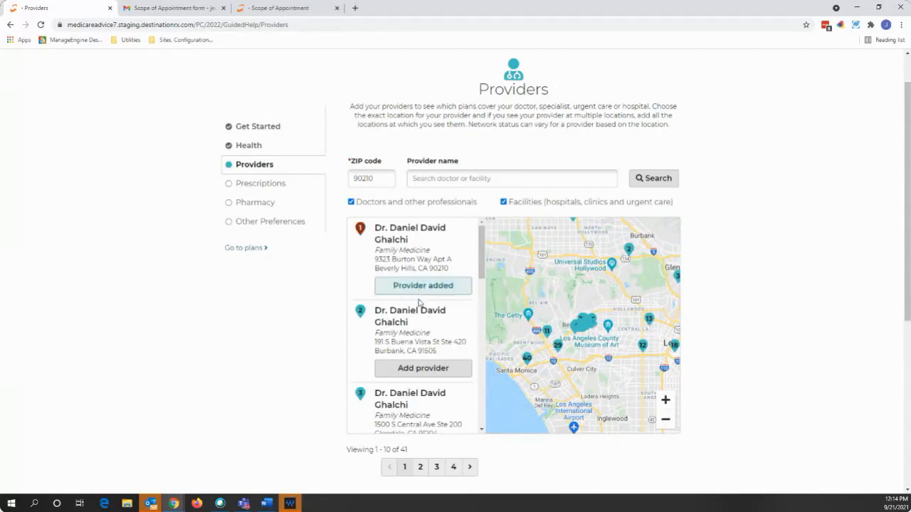
{"action": "scroll", "coordinate": [420, 313], "scroll_direction": "down", "scroll_amount": 4}
{"action": "left_click", "coordinate": [423, 333]}
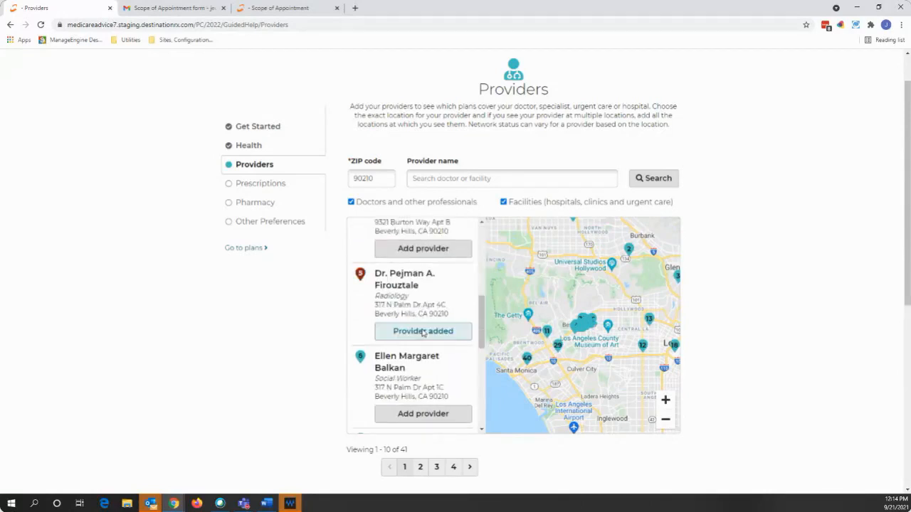
{"action": "scroll", "coordinate": [424, 342], "scroll_direction": "down", "scroll_amount": 3}
{"action": "left_click", "coordinate": [423, 340]}
{"action": "scroll", "coordinate": [311, 349], "scroll_direction": "down", "scroll_amount": 3}
{"action": "left_click", "coordinate": [583, 303]}
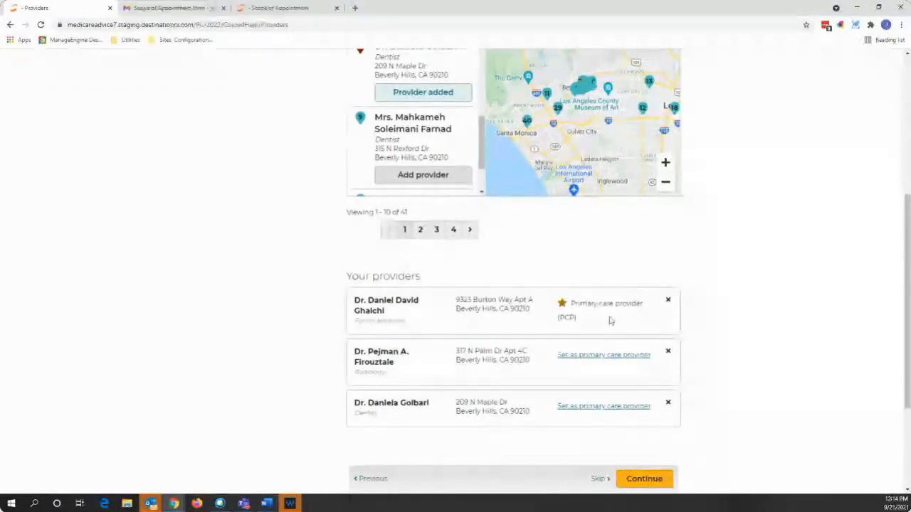
{"action": "scroll", "coordinate": [711, 395], "scroll_direction": "down", "scroll_amount": 1}
{"action": "left_click", "coordinate": [644, 384]}
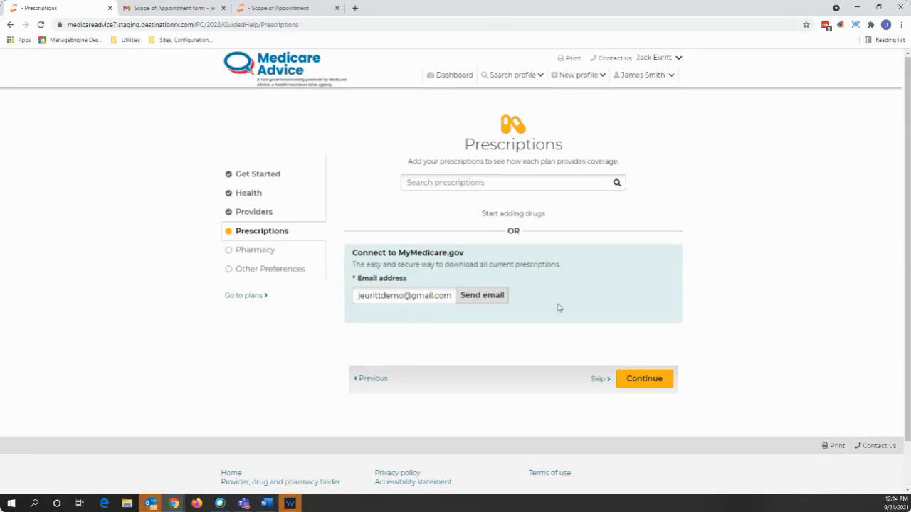
- Add generic memantine hcl TAB HCL 5MG in place of Namenda, refilled per month
{"action": "left_click", "coordinate": [442, 180]}
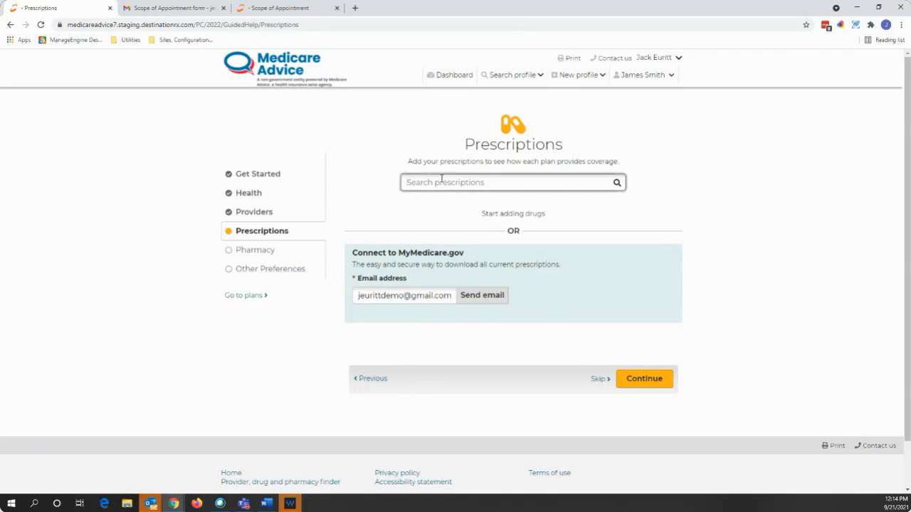
{"action": "type", "text": "name"}
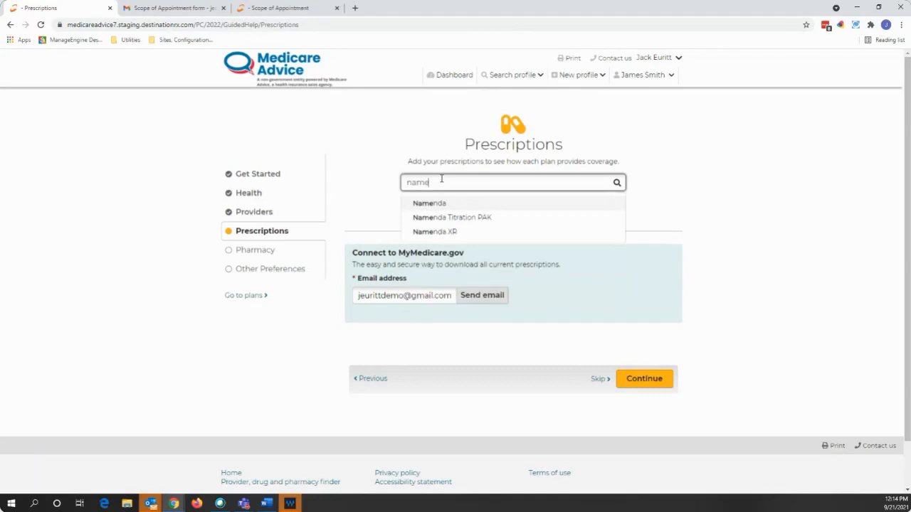
{"action": "left_click", "coordinate": [470, 203]}
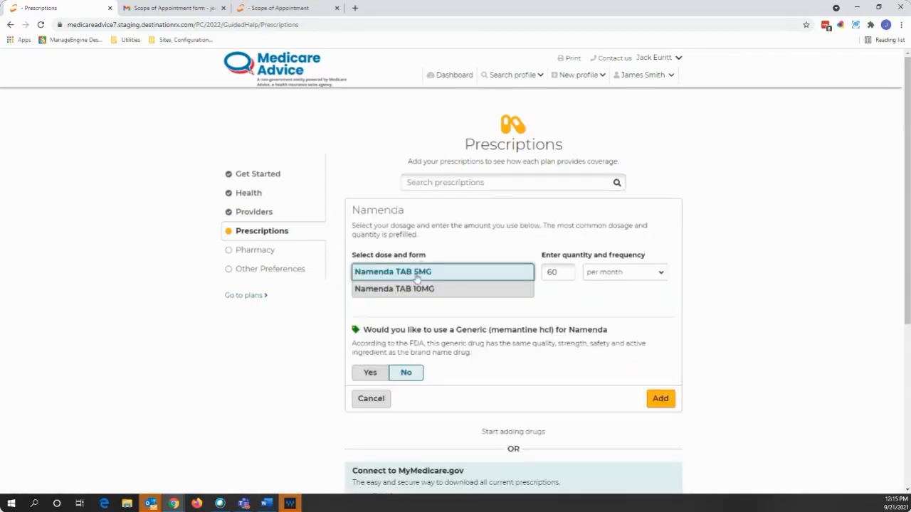
{"action": "left_click", "coordinate": [610, 278]}
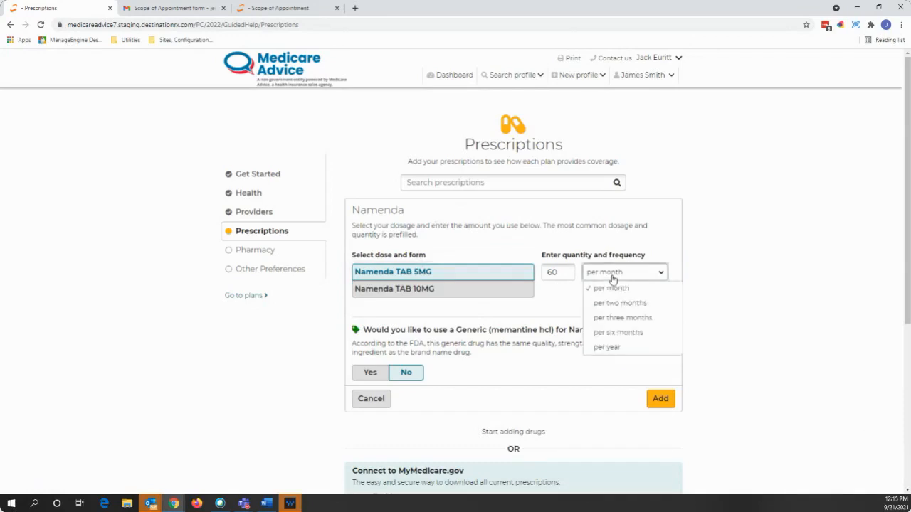
{"action": "left_click", "coordinate": [563, 298]}
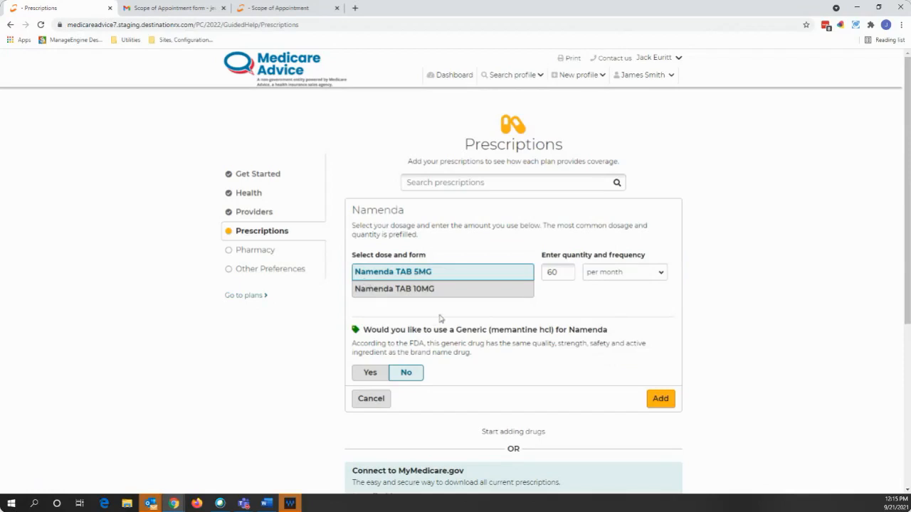
{"action": "left_click_drag", "start_coordinate": [456, 330], "coordinate": [557, 330]}
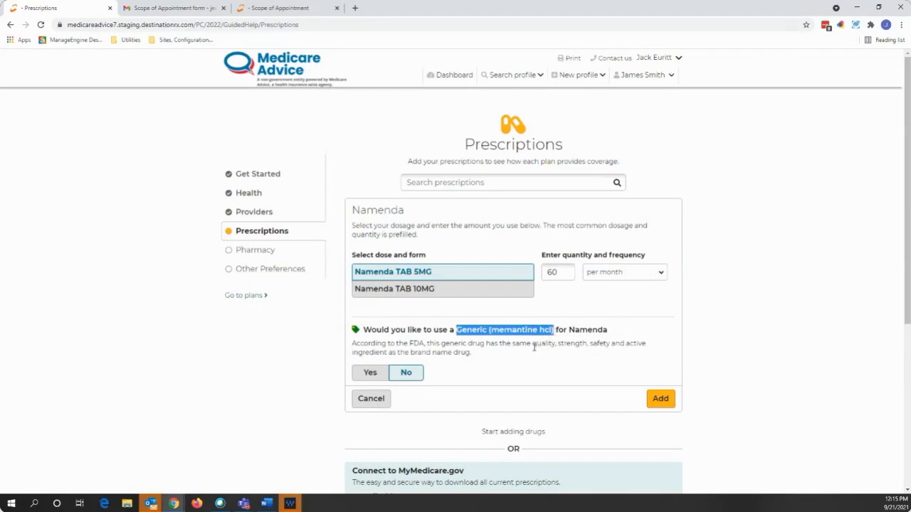
{"action": "left_click", "coordinate": [534, 348]}
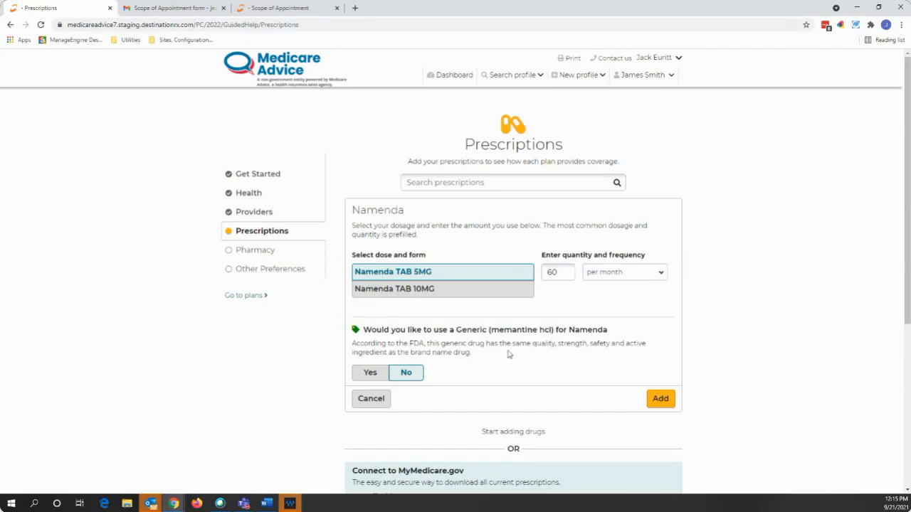
{"action": "left_click", "coordinate": [377, 374]}
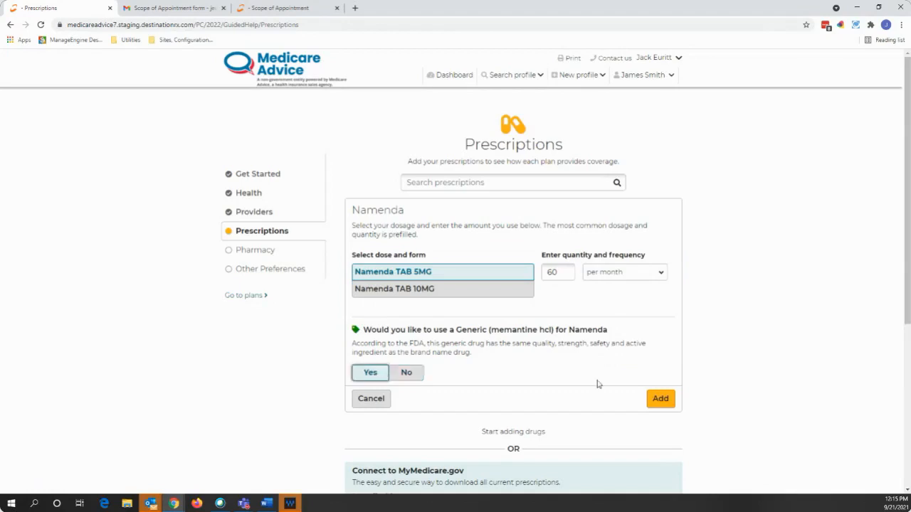
{"action": "left_click", "coordinate": [659, 399]}
- Add generic alfuzosin hcl er TAB 10MG ER in place of Uroxatral, 30 tablets per month
{"action": "type", "text": "urox"}
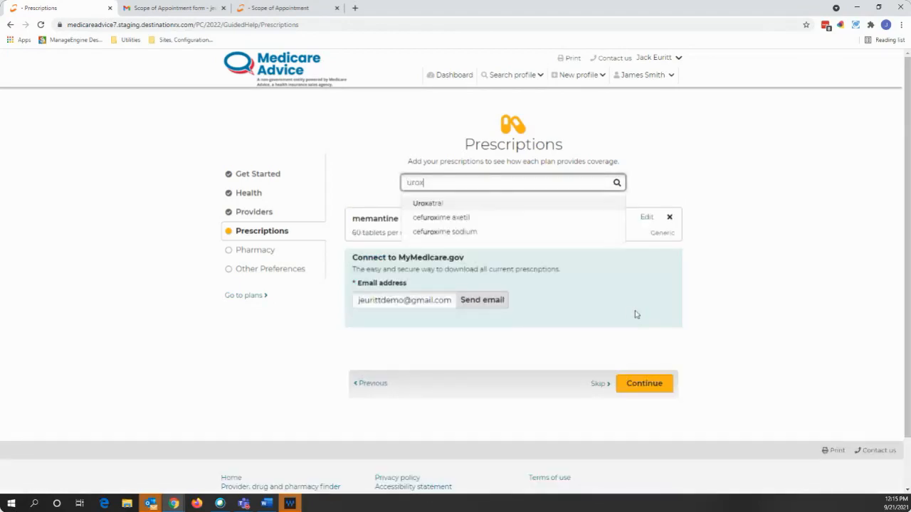
{"action": "left_click", "coordinate": [523, 207]}
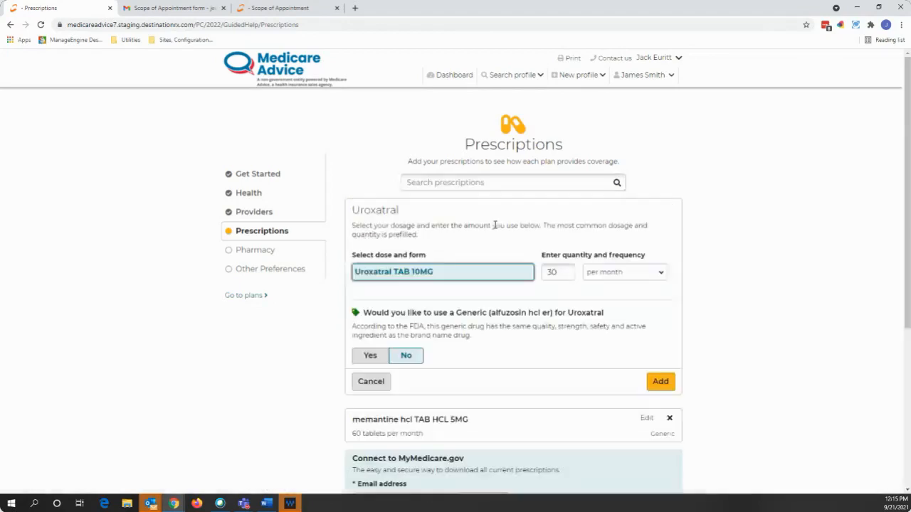
{"action": "left_click", "coordinate": [370, 356]}
{"action": "left_click", "coordinate": [659, 383]}
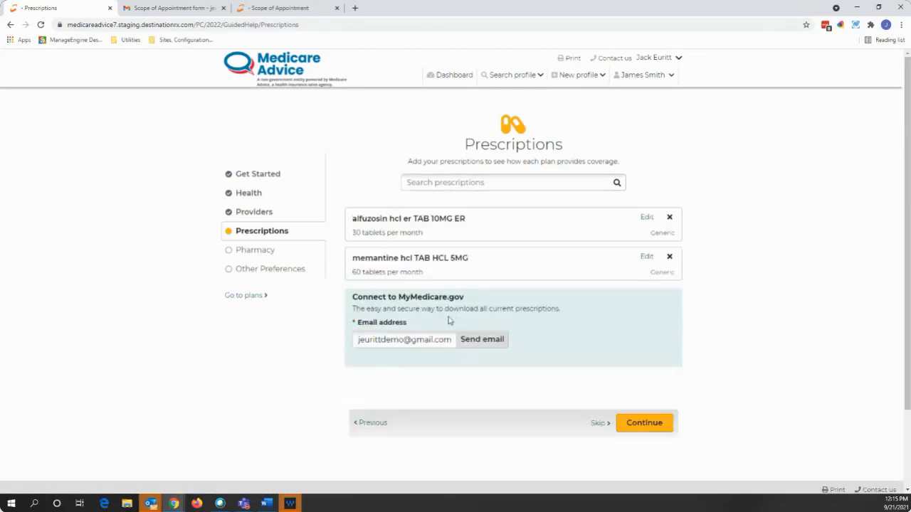
{"action": "scroll", "coordinate": [437, 318], "scroll_direction": "down", "scroll_amount": 2}
{"action": "left_click_drag", "start_coordinate": [398, 249], "coordinate": [463, 250]}
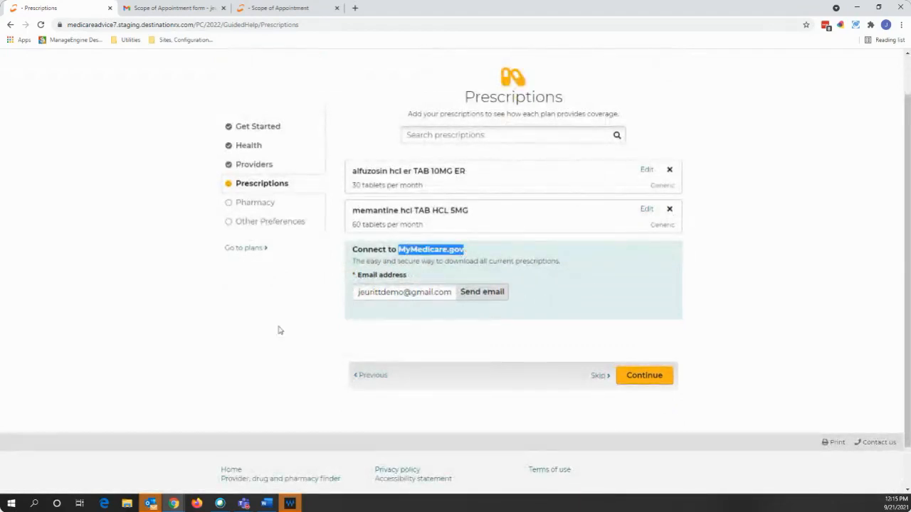
{"action": "left_click", "coordinate": [317, 321]}
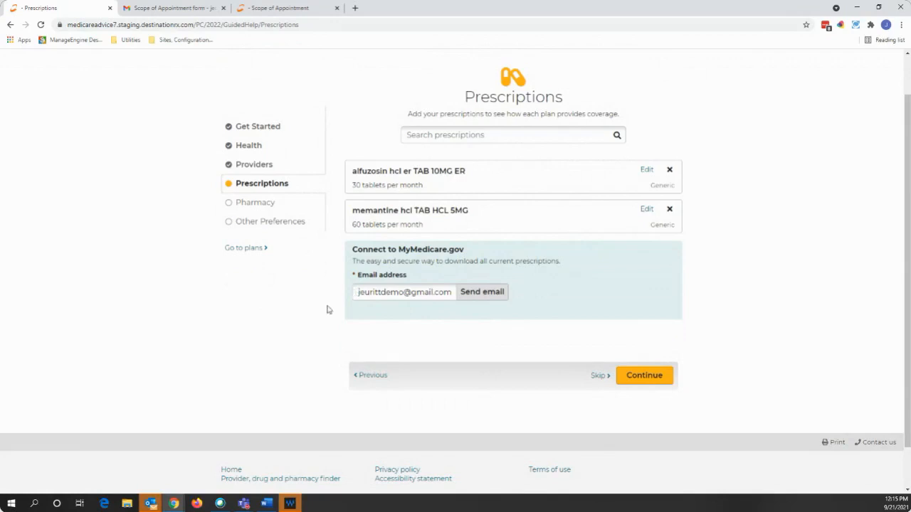
- Send the MyMedicare.gov invitation, save the 09/23/2021 follow-up task, and continue to Pharmacy
{"action": "left_click", "coordinate": [475, 299]}
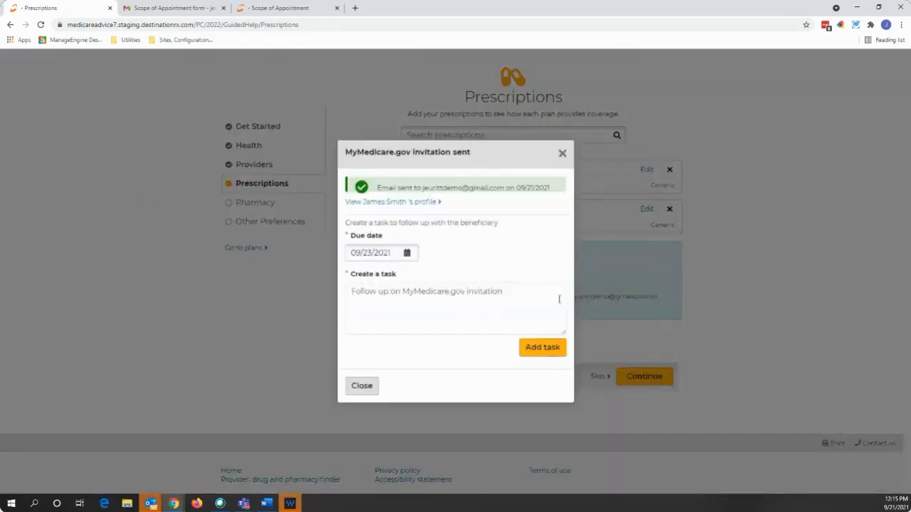
{"action": "left_click_drag", "start_coordinate": [502, 292], "coordinate": [352, 290]}
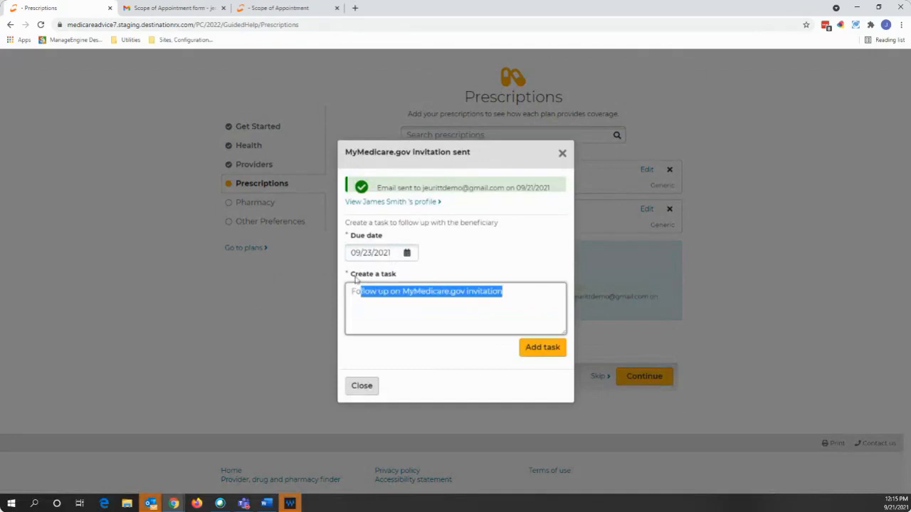
{"action": "left_click", "coordinate": [505, 308]}
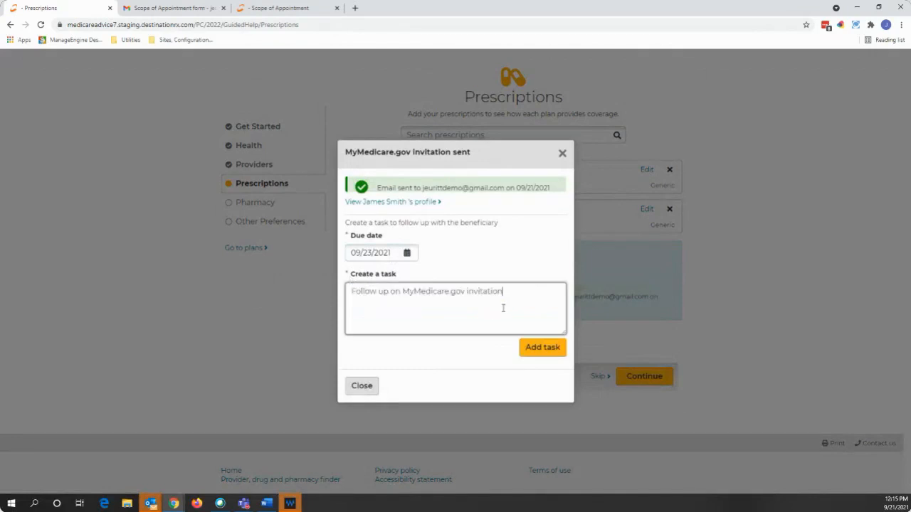
{"action": "left_click", "coordinate": [537, 348]}
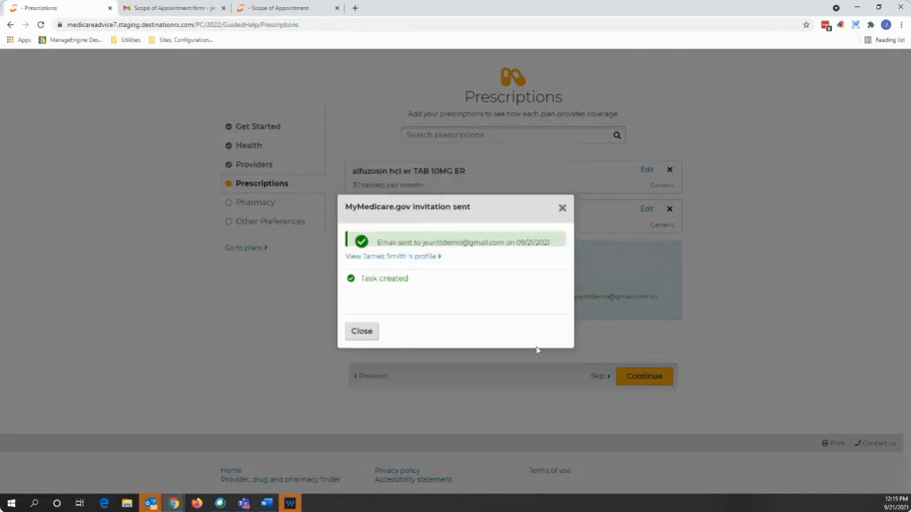
{"action": "left_click", "coordinate": [562, 208]}
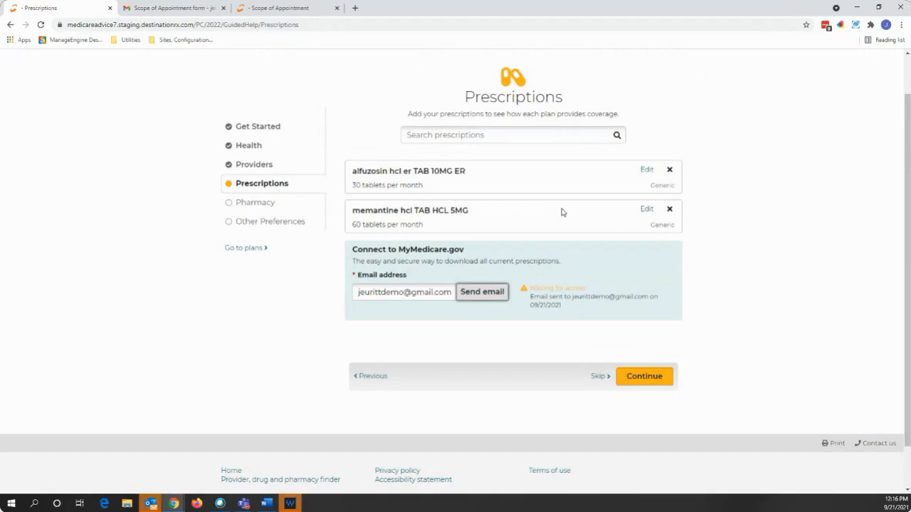
{"action": "scroll", "coordinate": [561, 212], "scroll_direction": "up", "scroll_amount": 2}
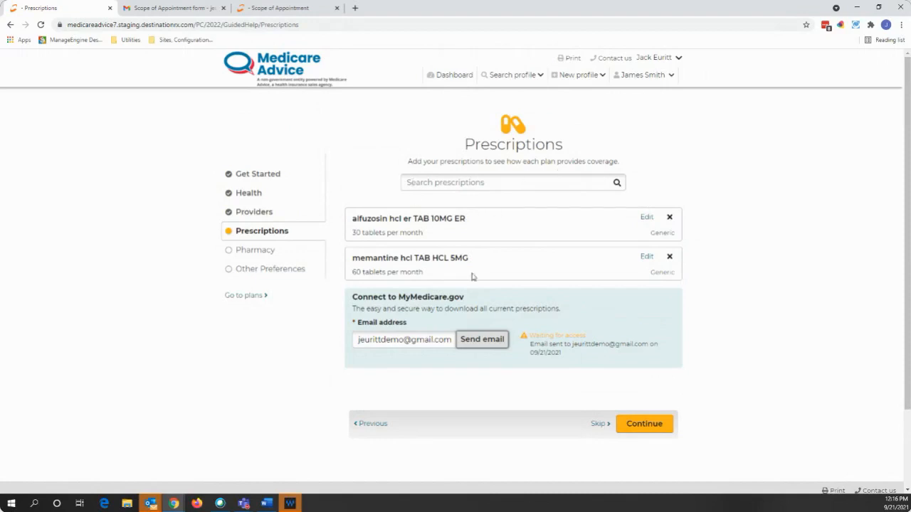
{"action": "left_click", "coordinate": [642, 424]}
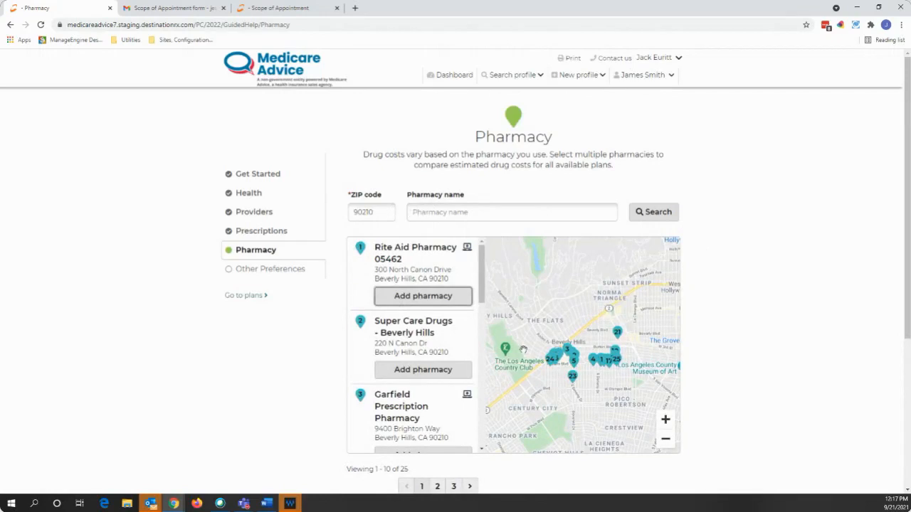
- Save Rite Aid 05462 as primary plus Super Care Drugs - Beverly Hills and Garfield Prescription Pharmacy
{"action": "left_click", "coordinate": [425, 297]}
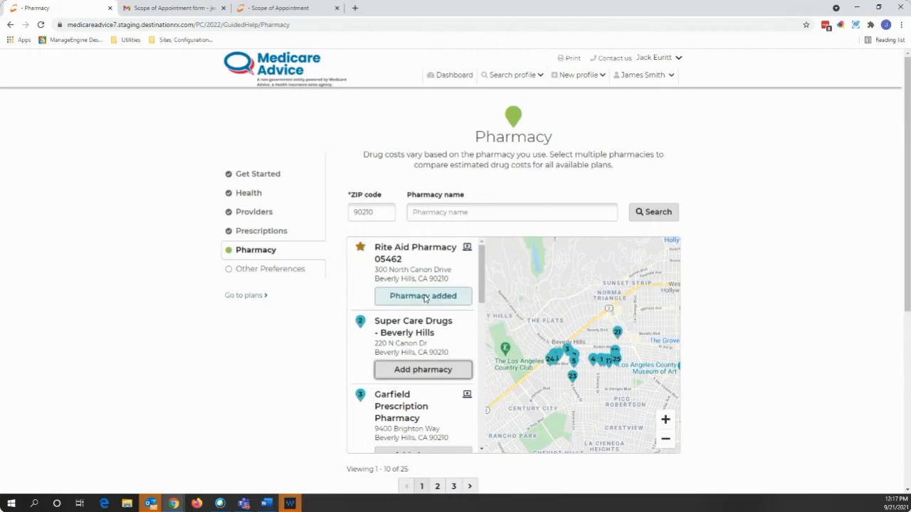
{"action": "left_click", "coordinate": [422, 369]}
{"action": "scroll", "coordinate": [430, 359], "scroll_direction": "down", "scroll_amount": 2}
{"action": "left_click", "coordinate": [430, 354]}
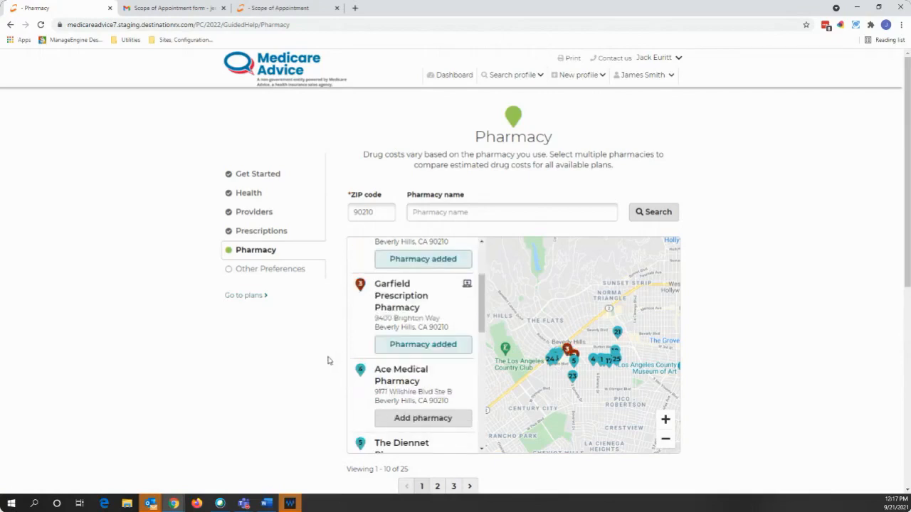
{"action": "scroll", "coordinate": [327, 361], "scroll_direction": "down", "scroll_amount": 1}
{"action": "scroll", "coordinate": [327, 361], "scroll_direction": "down", "scroll_amount": 3}
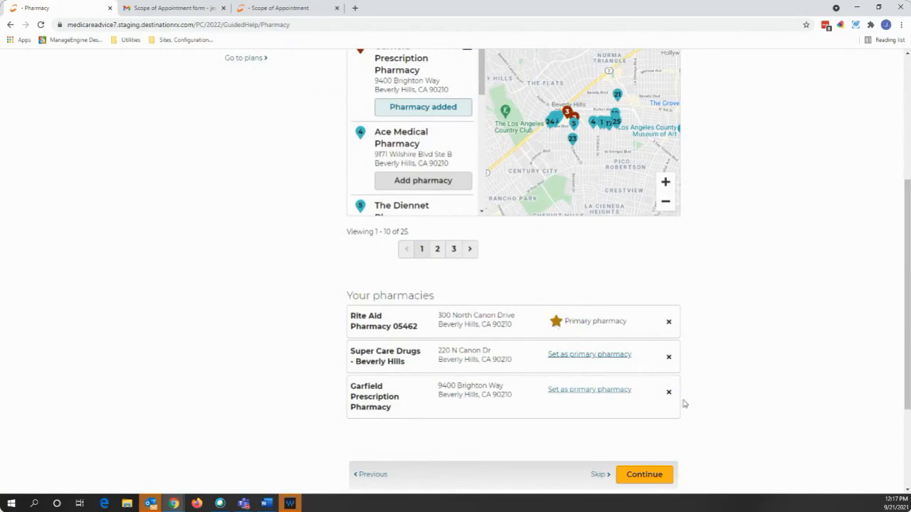
{"action": "scroll", "coordinate": [681, 402], "scroll_direction": "down", "scroll_amount": 2}
{"action": "left_click", "coordinate": [647, 434]}
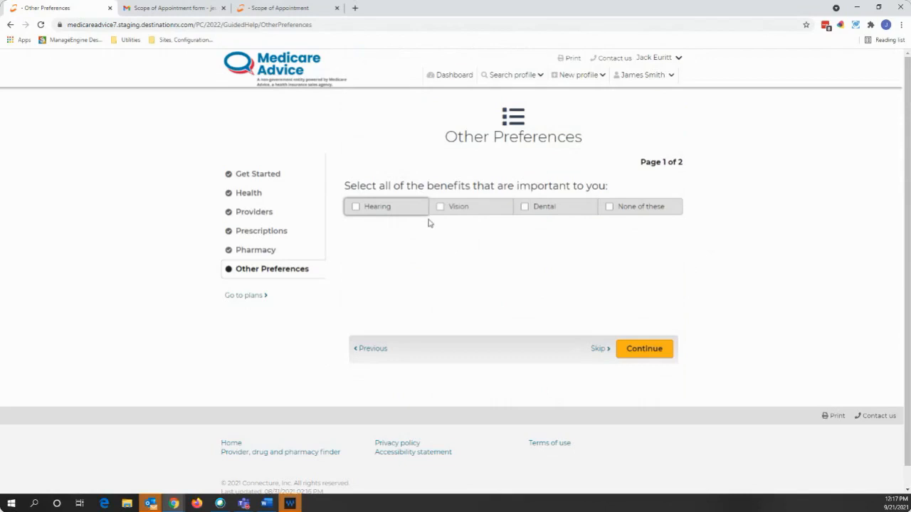
- Tick Hearing, Vision and Dental benefits, skip chronic conditions, and show the preference-sorted plans
{"action": "left_click", "coordinate": [395, 211]}
{"action": "left_click", "coordinate": [491, 211]}
{"action": "left_click", "coordinate": [556, 210]}
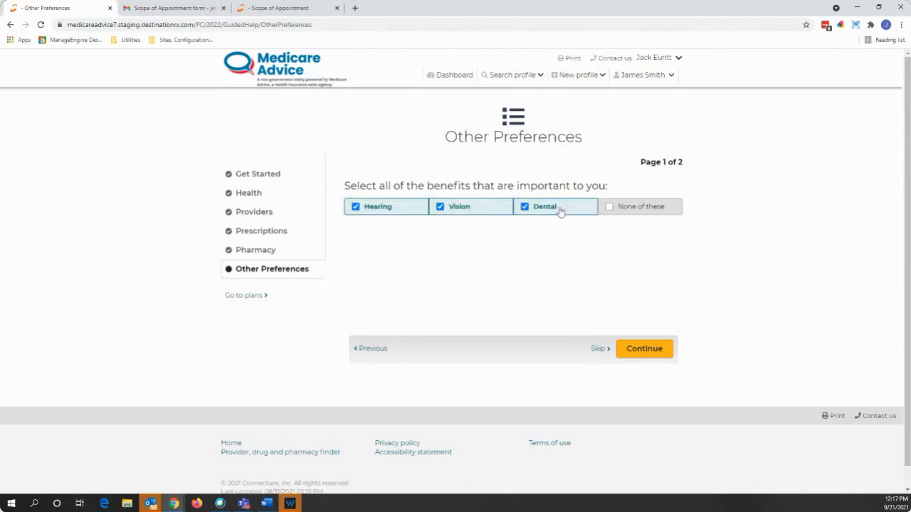
{"action": "left_click", "coordinate": [644, 349]}
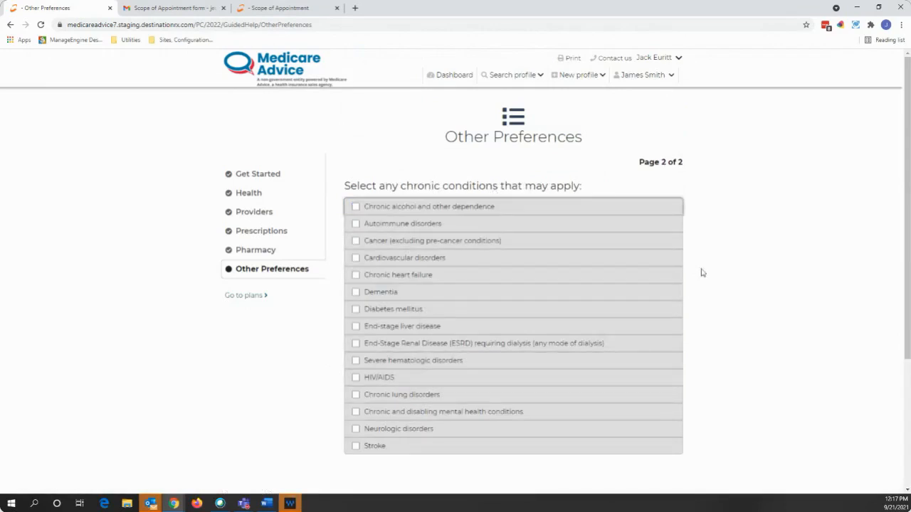
{"action": "scroll", "coordinate": [701, 273], "scroll_direction": "down", "scroll_amount": 2}
{"action": "left_click", "coordinate": [645, 424]}
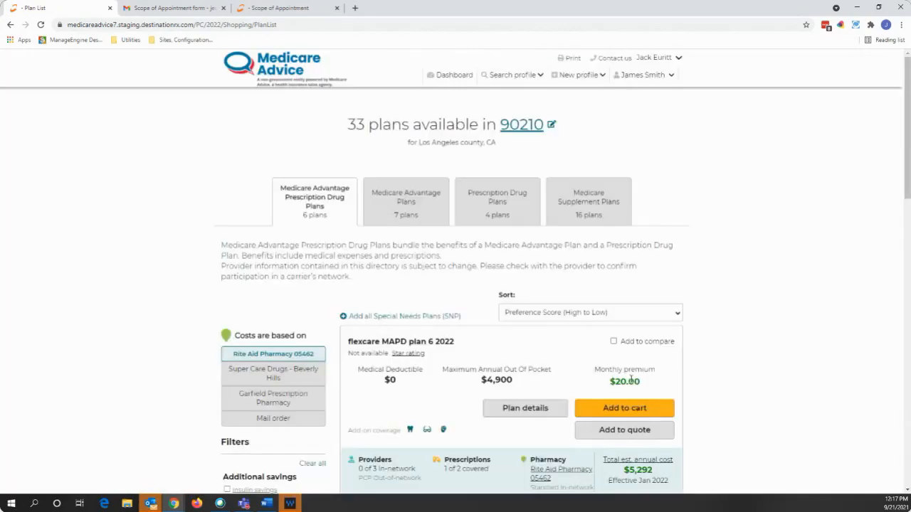
- Sort the MAPD plans by Total Estimated Cost, putting flexcare MAPD plan 6 2022 ($5,292) first
{"action": "left_click", "coordinate": [586, 314]}
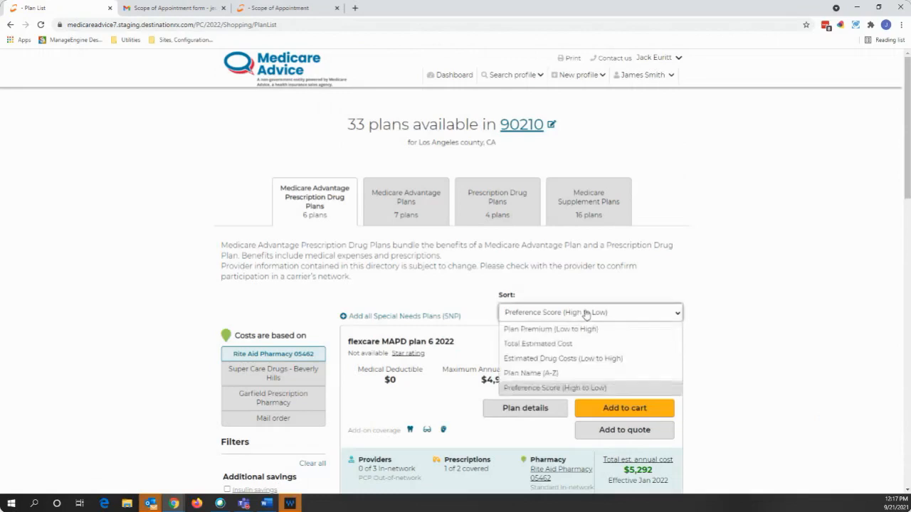
{"action": "left_click", "coordinate": [586, 313]}
{"action": "scroll", "coordinate": [472, 387], "scroll_direction": "down", "scroll_amount": 2}
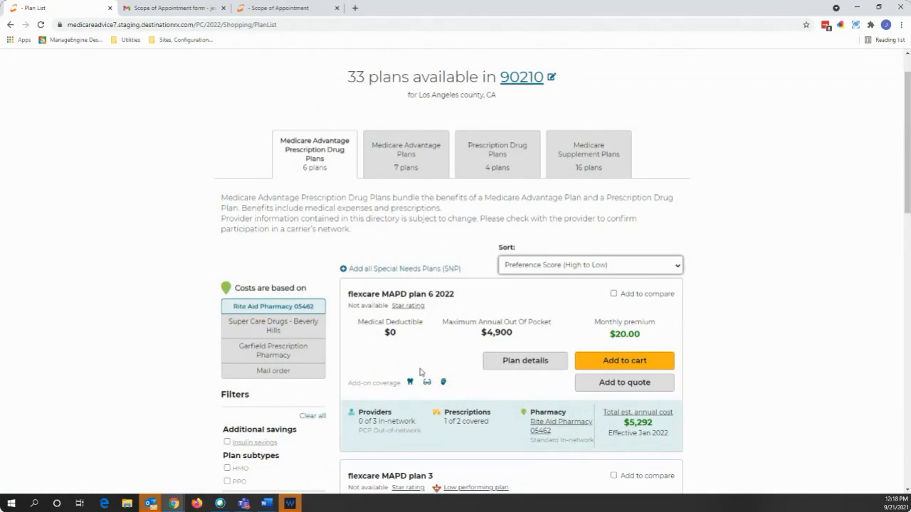
{"action": "left_click", "coordinate": [642, 272]}
{"action": "left_click", "coordinate": [650, 296]}
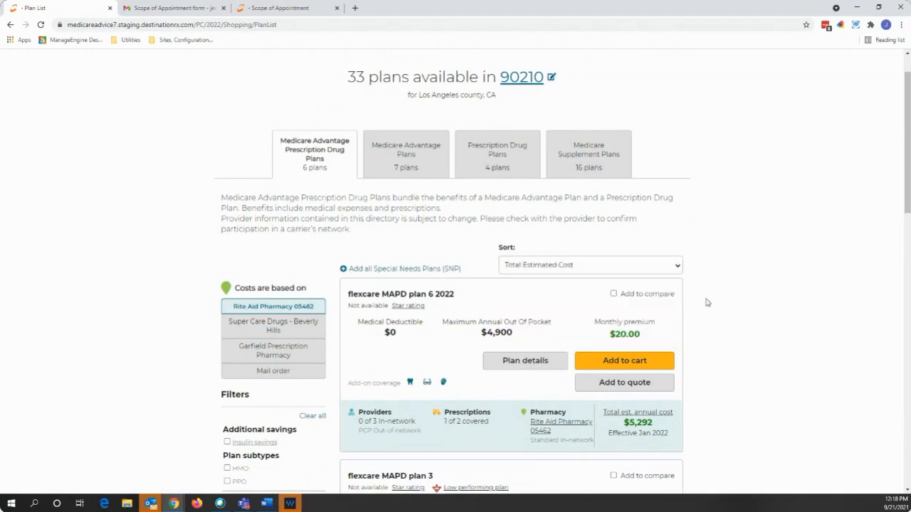
{"action": "scroll", "coordinate": [373, 334], "scroll_direction": "down", "scroll_amount": 1}
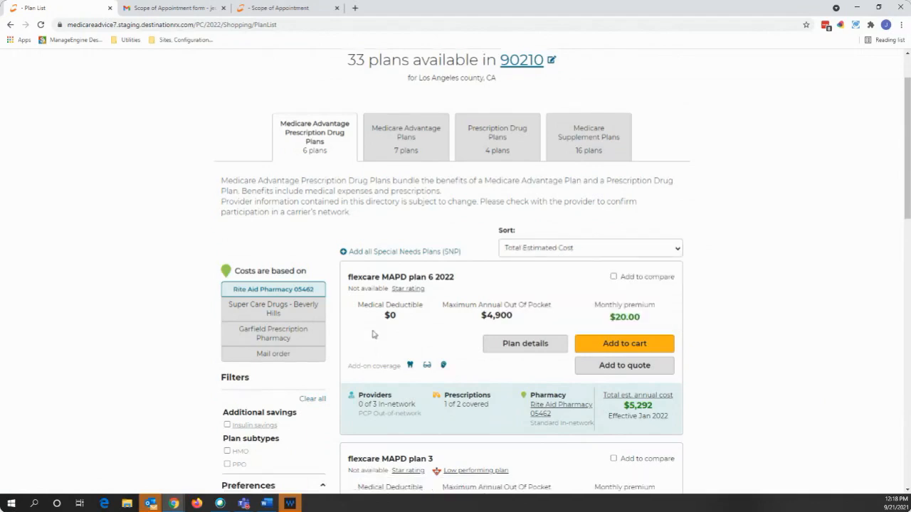
{"action": "scroll", "coordinate": [374, 333], "scroll_direction": "down", "scroll_amount": 5}
{"action": "scroll", "coordinate": [373, 339], "scroll_direction": "up", "scroll_amount": 1}
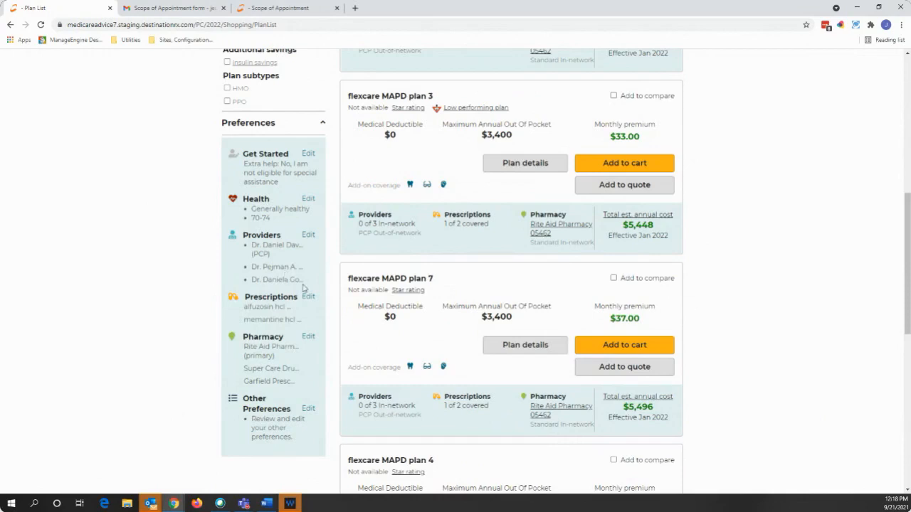
{"action": "scroll", "coordinate": [686, 310], "scroll_direction": "up", "scroll_amount": 9}
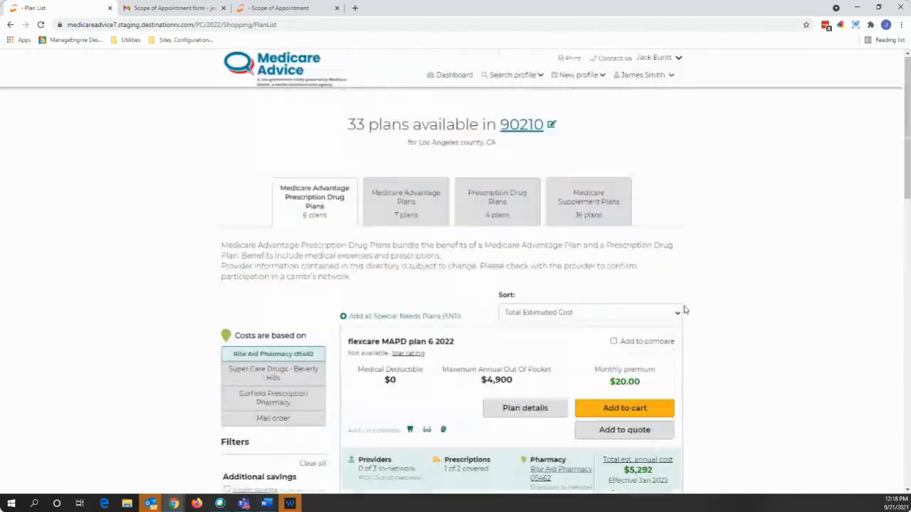
- Open the beneficiary's account menu and close it again without changes
{"action": "left_click", "coordinate": [645, 77]}
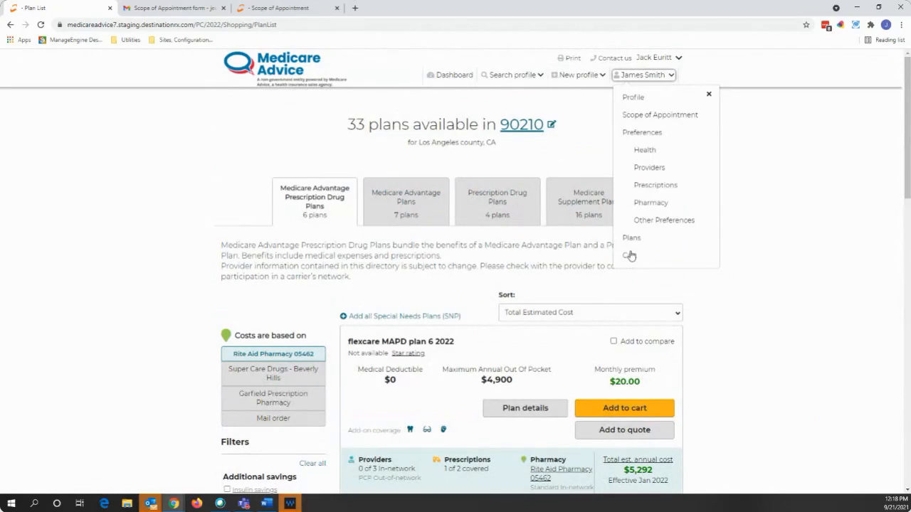
{"action": "left_click", "coordinate": [709, 94]}
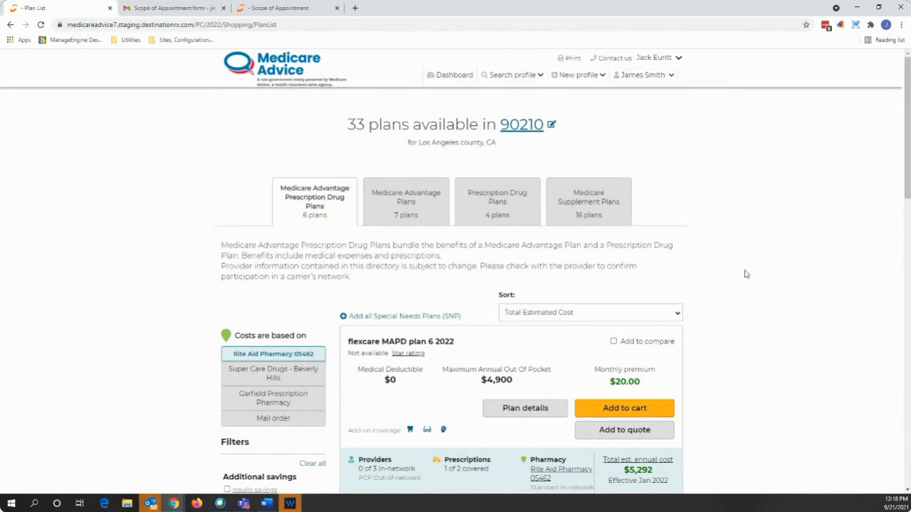
{"action": "scroll", "coordinate": [736, 283], "scroll_direction": "down", "scroll_amount": 2}
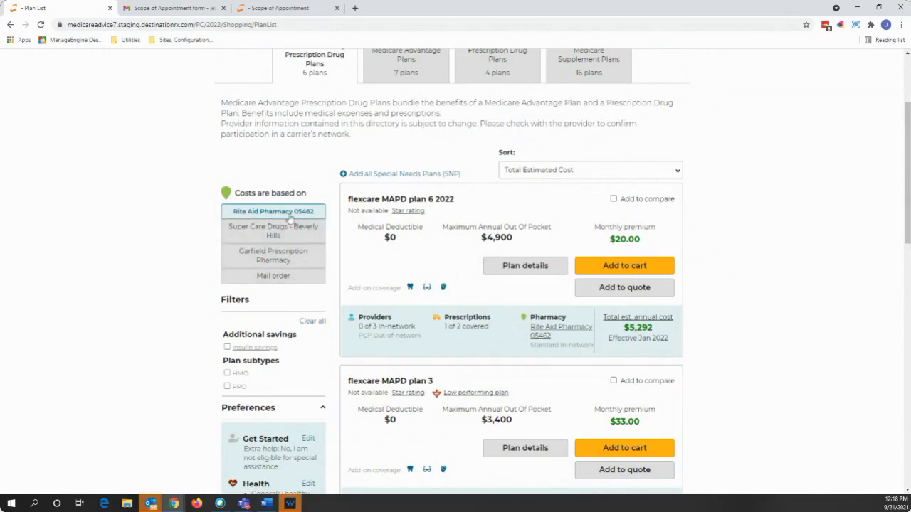
- Base plan costs on Rite Aid Pharmacy 05462 instead of the other listed pharmacies
{"action": "left_click", "coordinate": [283, 240]}
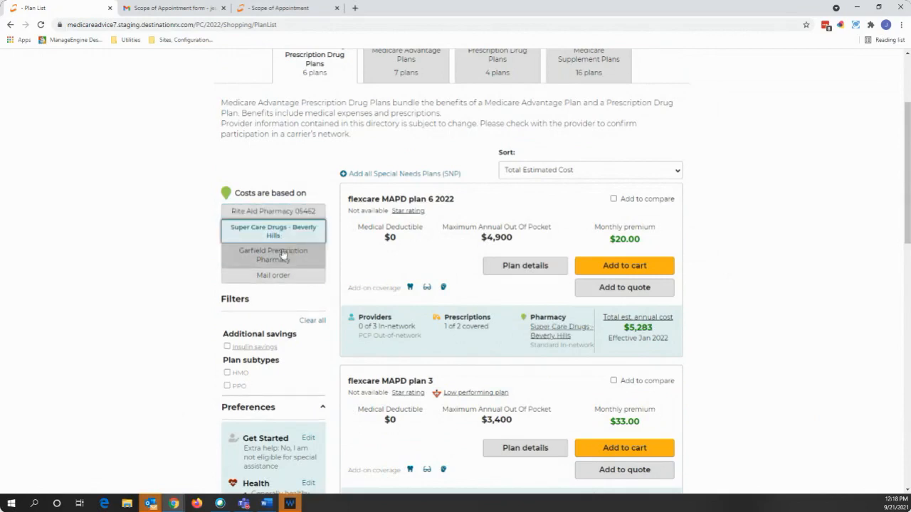
{"action": "left_click", "coordinate": [283, 256]}
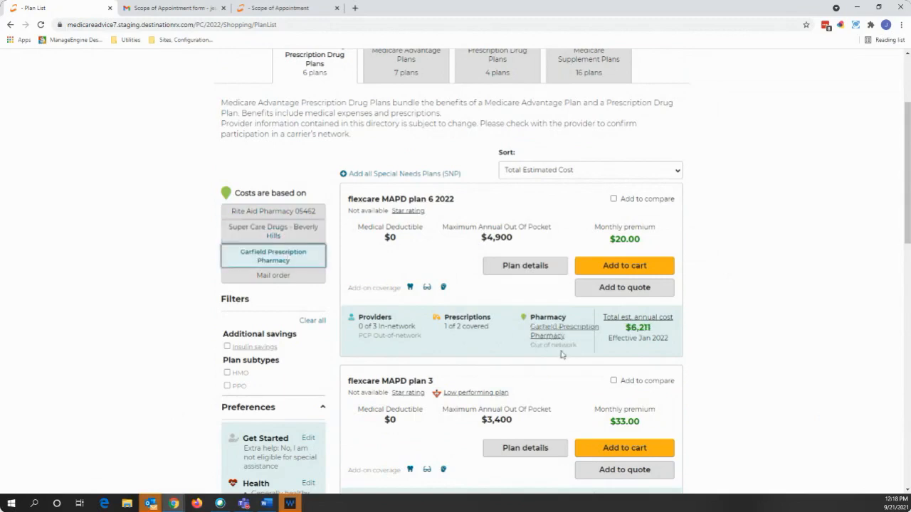
{"action": "left_click", "coordinate": [293, 211]}
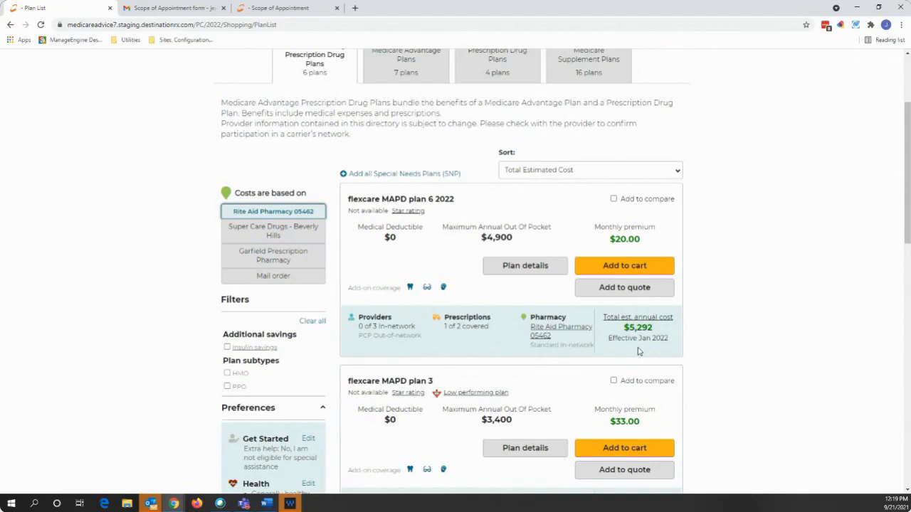
{"action": "scroll", "coordinate": [700, 330], "scroll_direction": "up", "scroll_amount": 1}
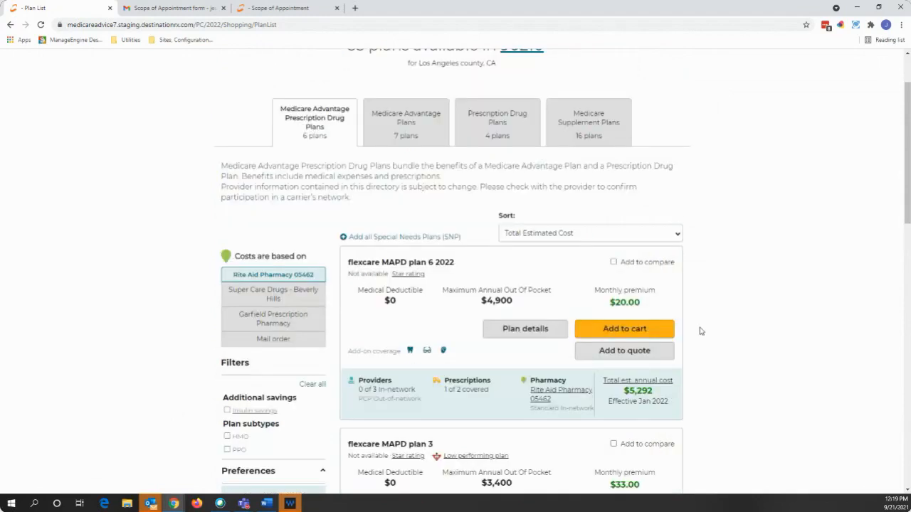
{"action": "scroll", "coordinate": [700, 330], "scroll_direction": "up", "scroll_amount": 1}
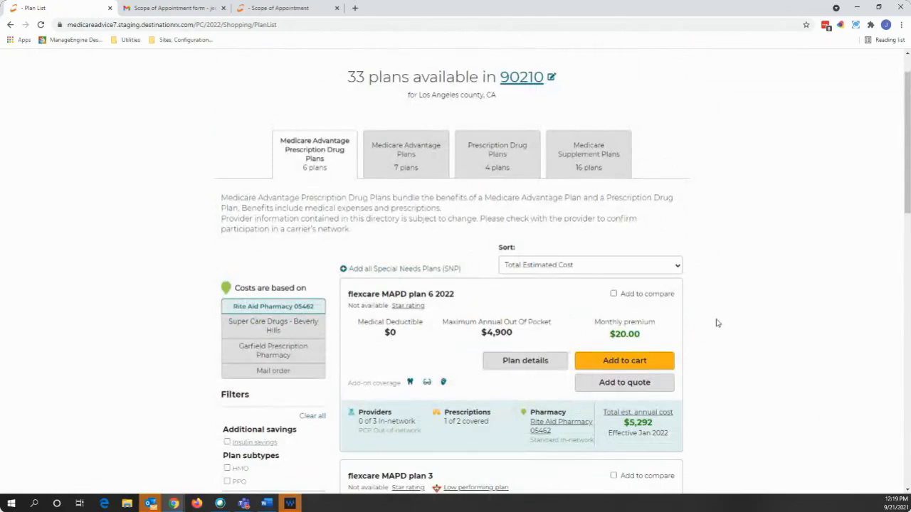
- Tick Add to compare on flexcare MAPD plan 6 2022, plan 3 and plan 7
{"action": "left_click", "coordinate": [614, 294]}
{"action": "scroll", "coordinate": [712, 313], "scroll_direction": "down", "scroll_amount": 1}
{"action": "scroll", "coordinate": [711, 313], "scroll_direction": "down", "scroll_amount": 2}
{"action": "left_click", "coordinate": [613, 288]}
{"action": "scroll", "coordinate": [711, 299], "scroll_direction": "down", "scroll_amount": 2}
{"action": "left_click", "coordinate": [614, 327]}
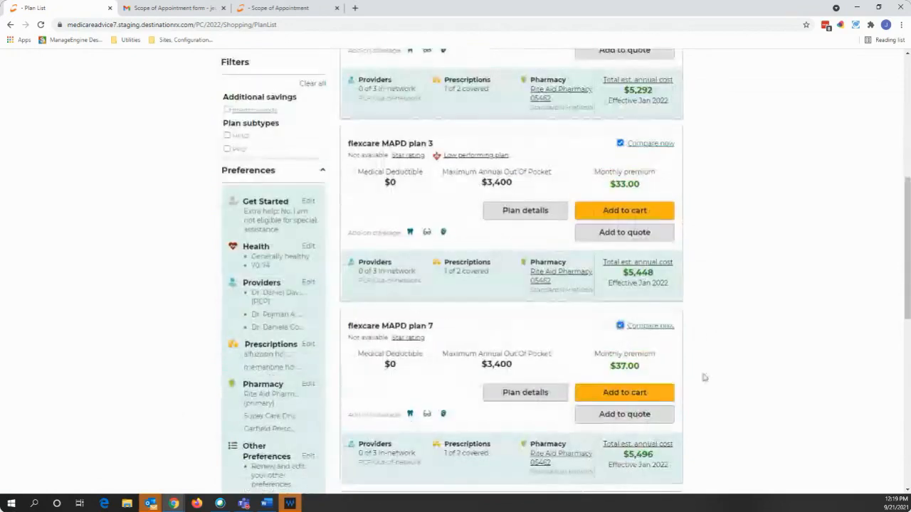
{"action": "scroll", "coordinate": [703, 378], "scroll_direction": "up", "scroll_amount": 4}
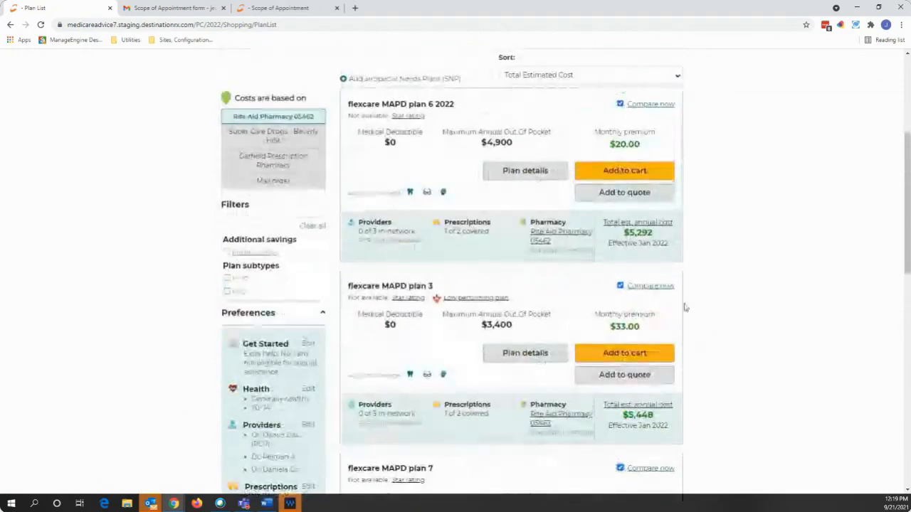
- Compare the three flexcare plans side by side, totalling $5,292, $5,448 and $5,496
{"action": "left_click", "coordinate": [650, 286]}
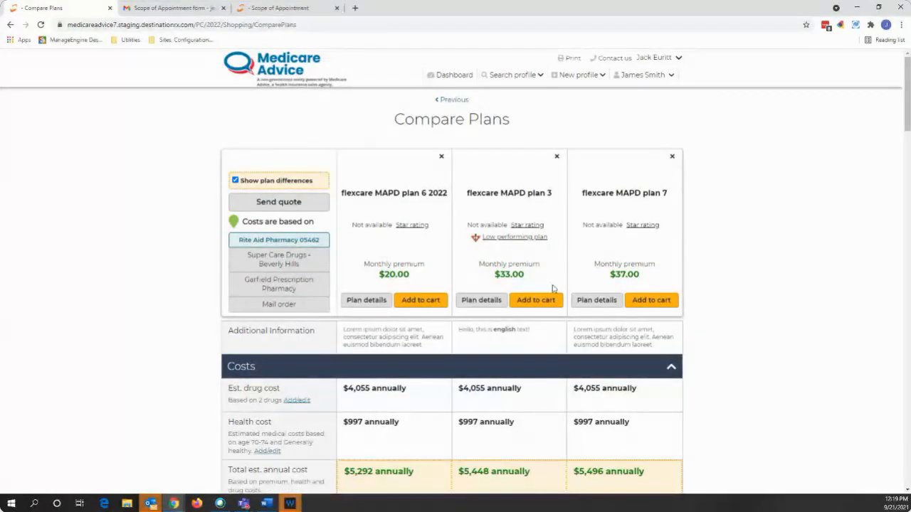
{"action": "scroll", "coordinate": [307, 303], "scroll_direction": "down", "scroll_amount": 2}
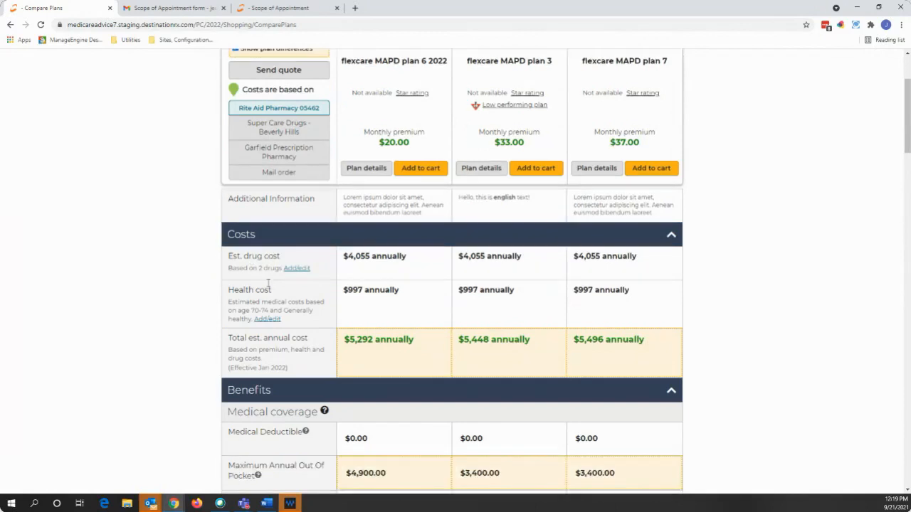
{"action": "scroll", "coordinate": [266, 289], "scroll_direction": "down", "scroll_amount": 3}
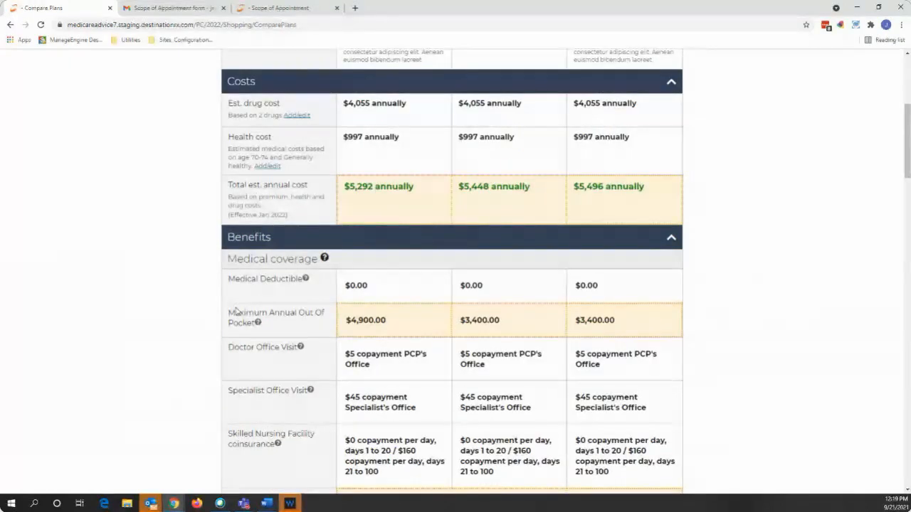
{"action": "scroll", "coordinate": [238, 310], "scroll_direction": "down", "scroll_amount": 6}
{"action": "scroll", "coordinate": [236, 311], "scroll_direction": "down", "scroll_amount": 10}
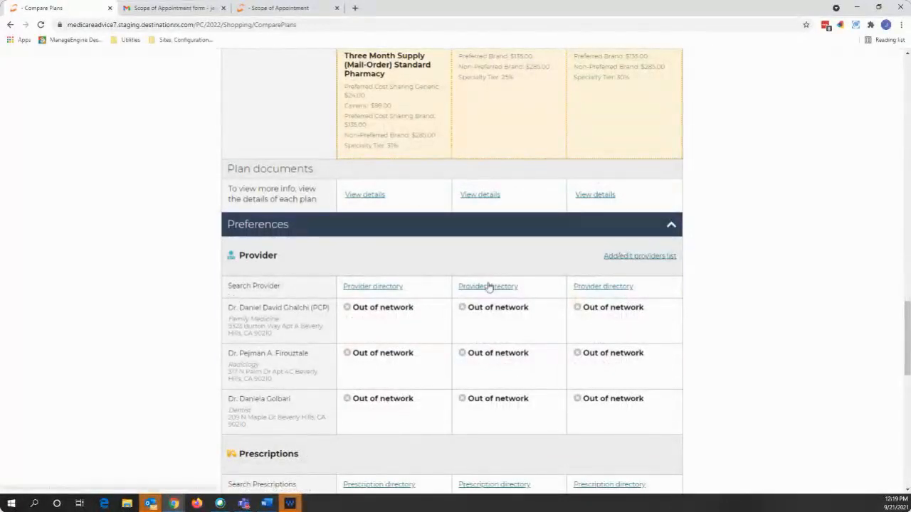
{"action": "scroll", "coordinate": [455, 296], "scroll_direction": "down", "scroll_amount": 3}
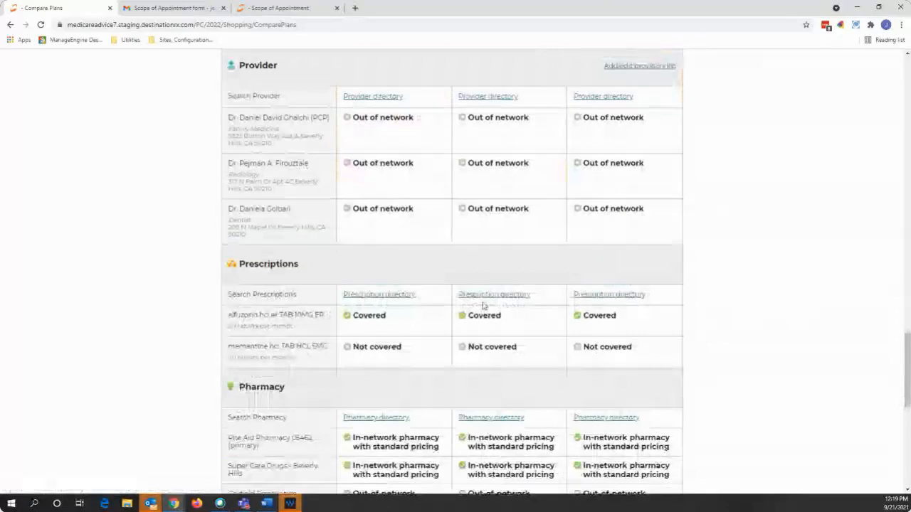
{"action": "scroll", "coordinate": [510, 307], "scroll_direction": "down", "scroll_amount": 3}
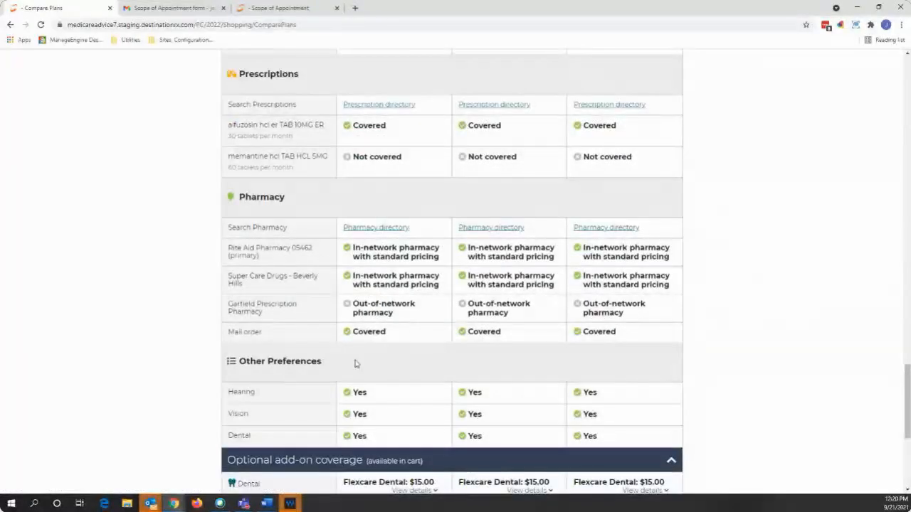
{"action": "scroll", "coordinate": [524, 410], "scroll_direction": "down", "scroll_amount": 1}
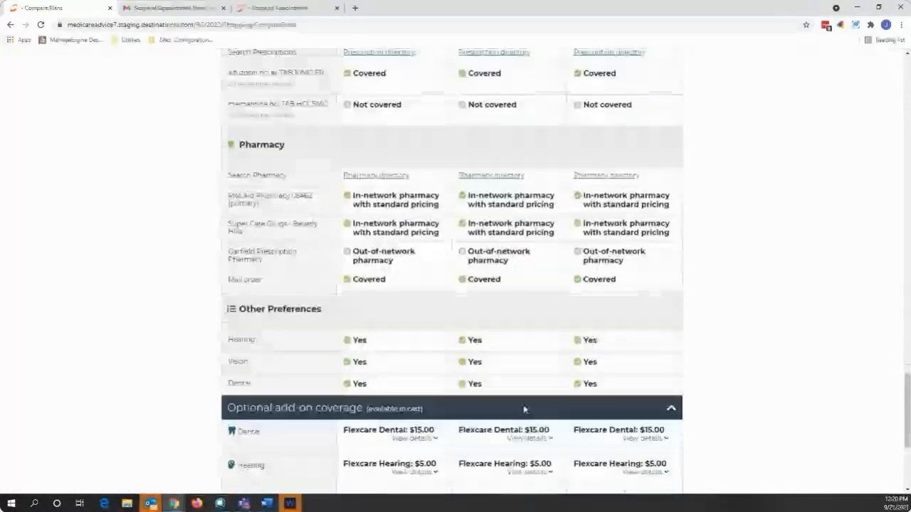
{"action": "scroll", "coordinate": [524, 410], "scroll_direction": "down", "scroll_amount": 3}
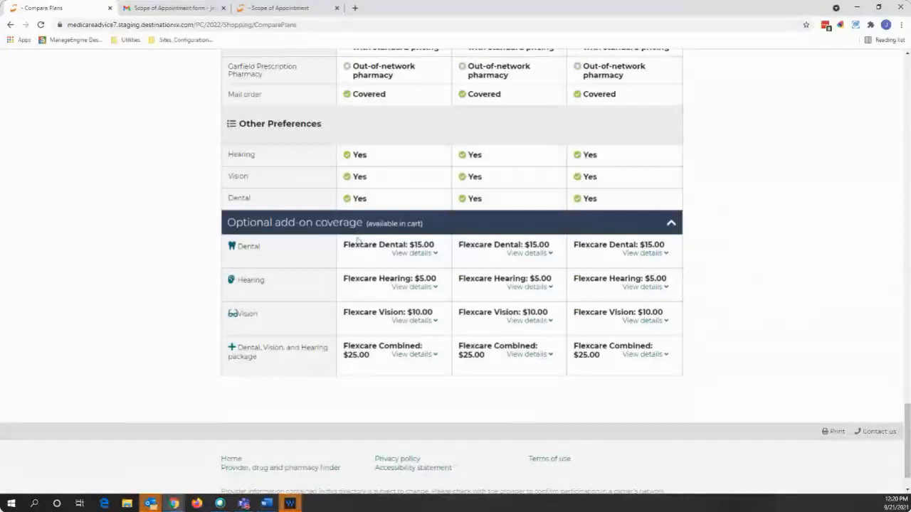
- Expand and collapse the Flexcare Dental coverage details, then return to the top of the comparison
{"action": "left_click", "coordinate": [415, 254]}
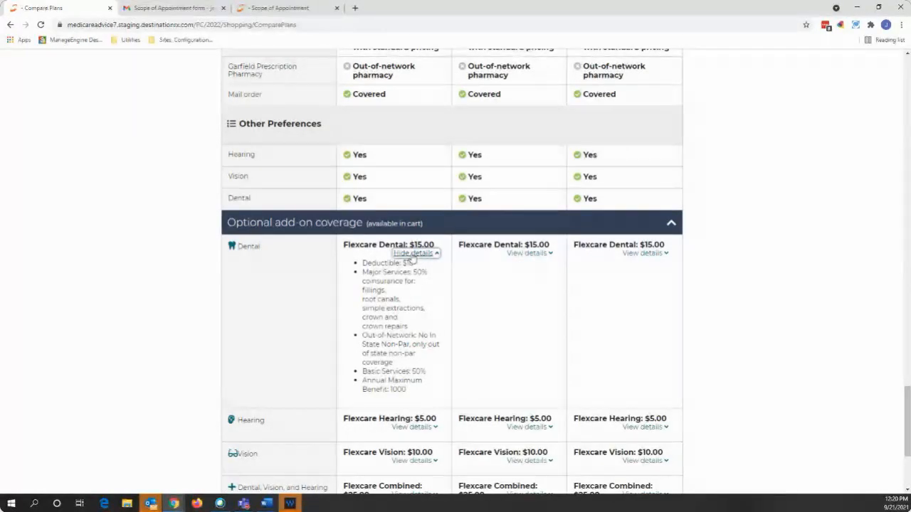
{"action": "left_click", "coordinate": [439, 255]}
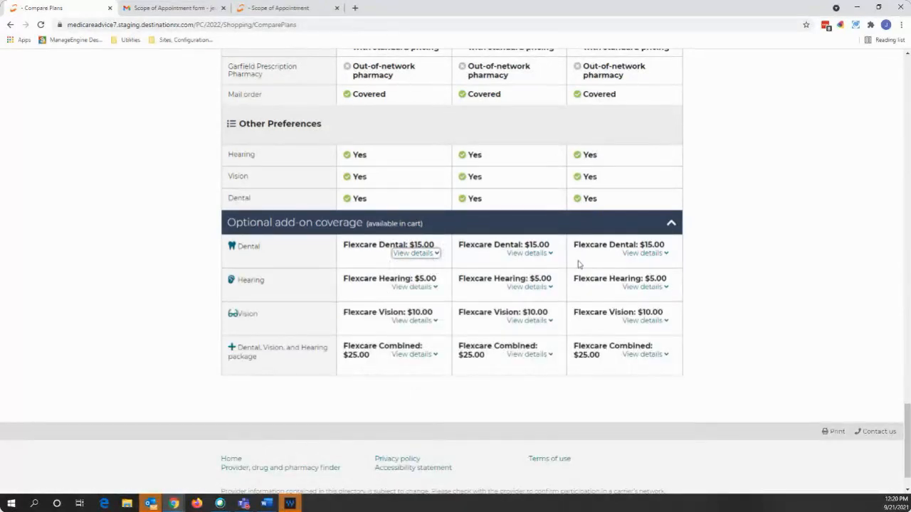
{"action": "scroll", "coordinate": [578, 265], "scroll_direction": "up", "scroll_amount": 9}
{"action": "scroll", "coordinate": [577, 265], "scroll_direction": "up", "scroll_amount": 10}
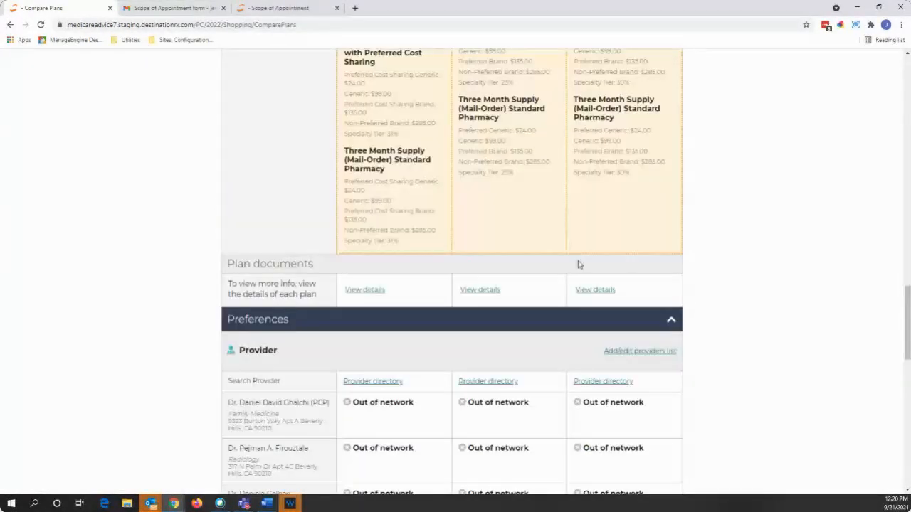
{"action": "scroll", "coordinate": [578, 264], "scroll_direction": "up", "scroll_amount": 10}
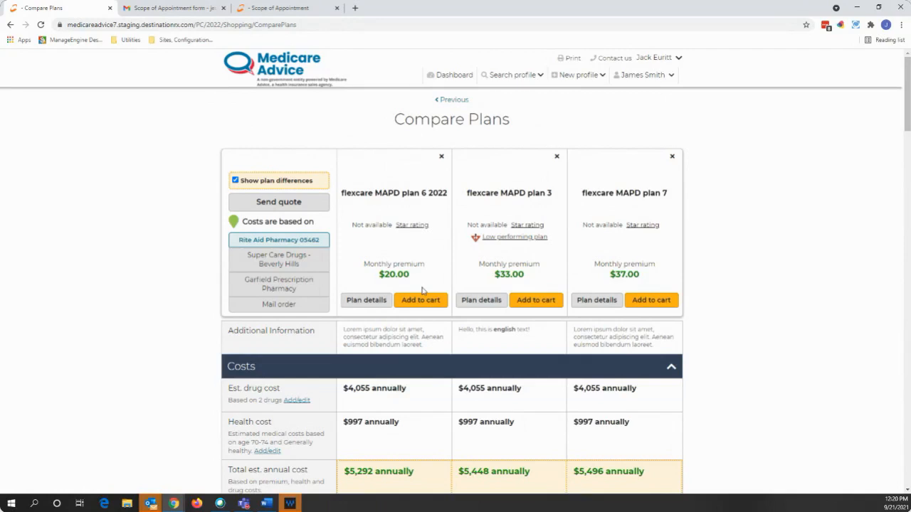
- Check plan 6 2022's Prescriptions tab: alfuzosin covered, memantine not covered
{"action": "left_click", "coordinate": [367, 300]}
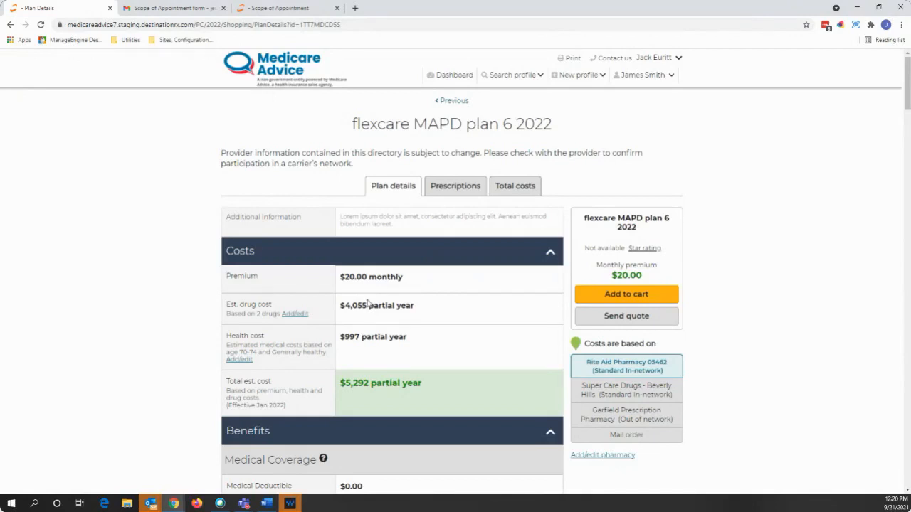
{"action": "left_click", "coordinate": [456, 190]}
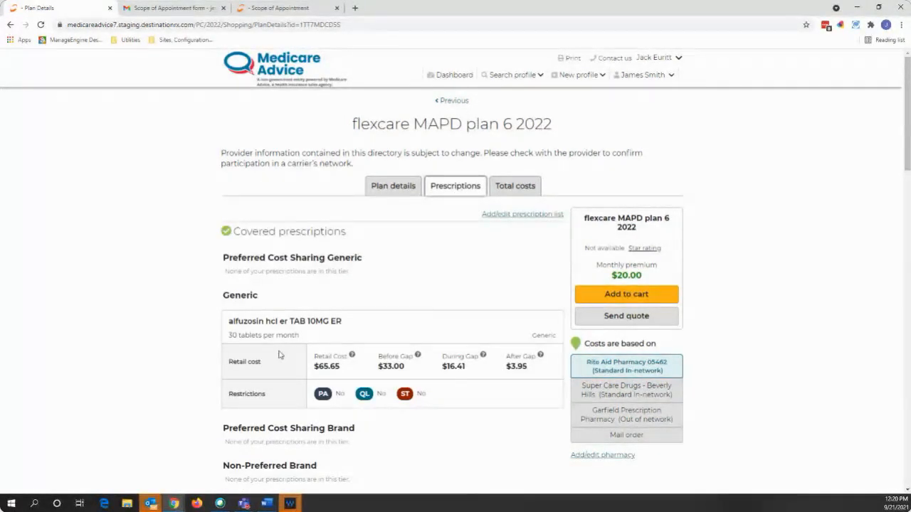
{"action": "scroll", "coordinate": [213, 339], "scroll_direction": "down", "scroll_amount": 2}
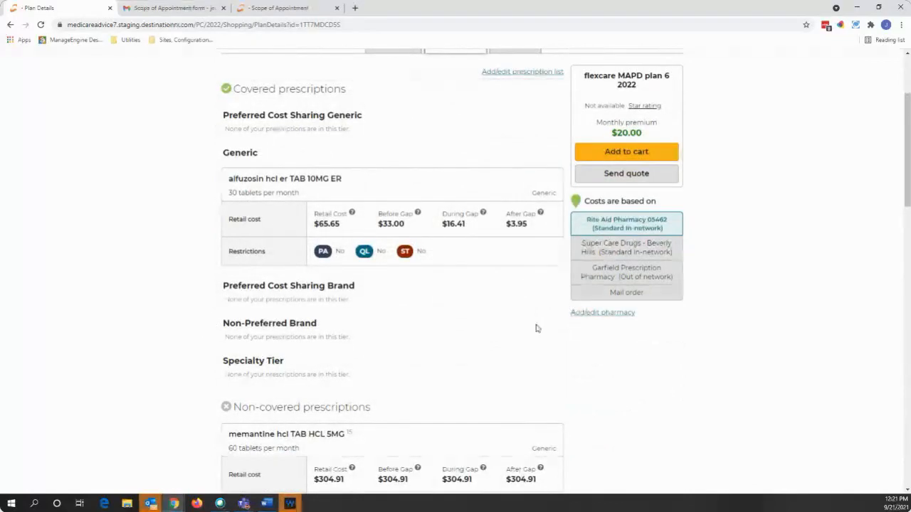
{"action": "scroll", "coordinate": [536, 332], "scroll_direction": "down", "scroll_amount": 1}
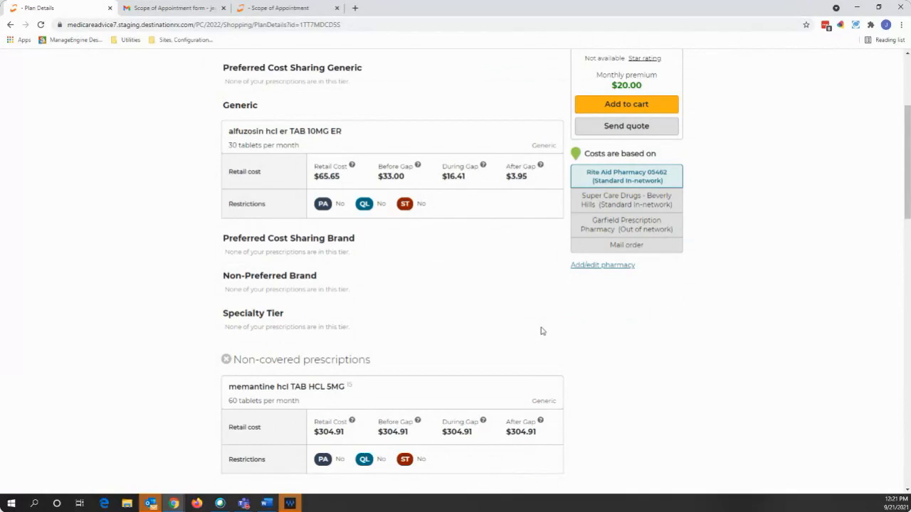
{"action": "scroll", "coordinate": [541, 330], "scroll_direction": "up", "scroll_amount": 4}
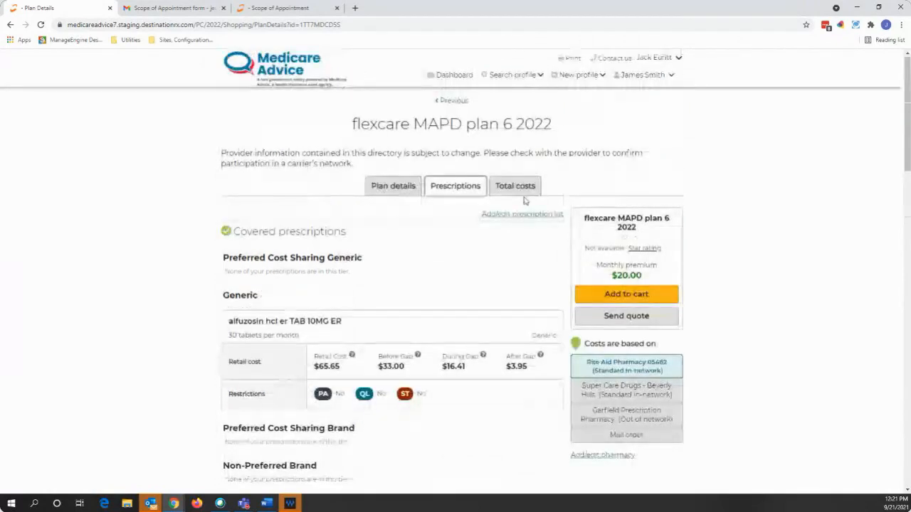
- Review the total estimated costs for flexcare MAPD plan 6 2022
{"action": "left_click", "coordinate": [524, 194]}
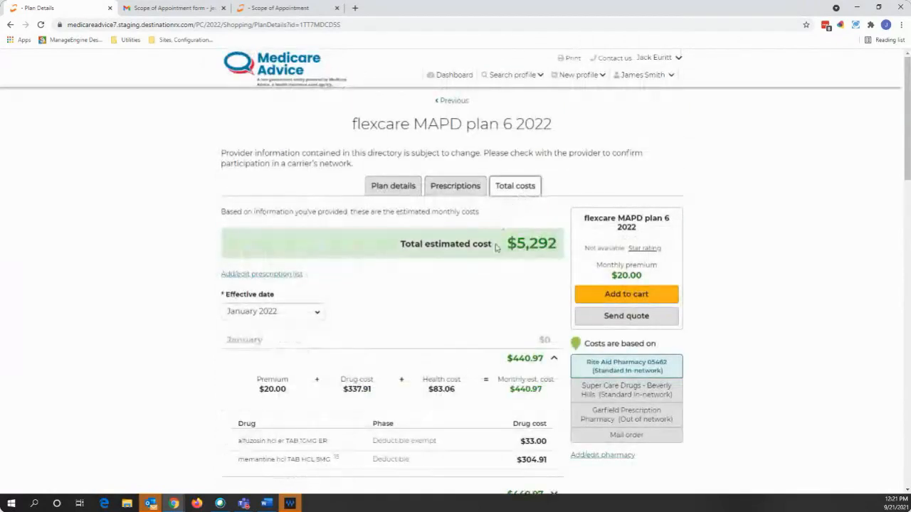
{"action": "scroll", "coordinate": [496, 249], "scroll_direction": "down", "scroll_amount": 2}
{"action": "scroll", "coordinate": [496, 249], "scroll_direction": "up", "scroll_amount": 1}
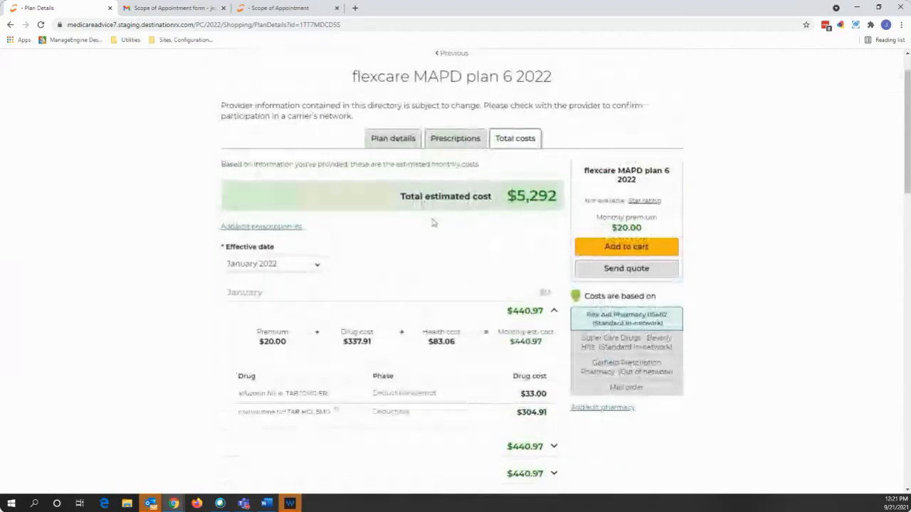
{"action": "scroll", "coordinate": [498, 323], "scroll_direction": "down", "scroll_amount": 1}
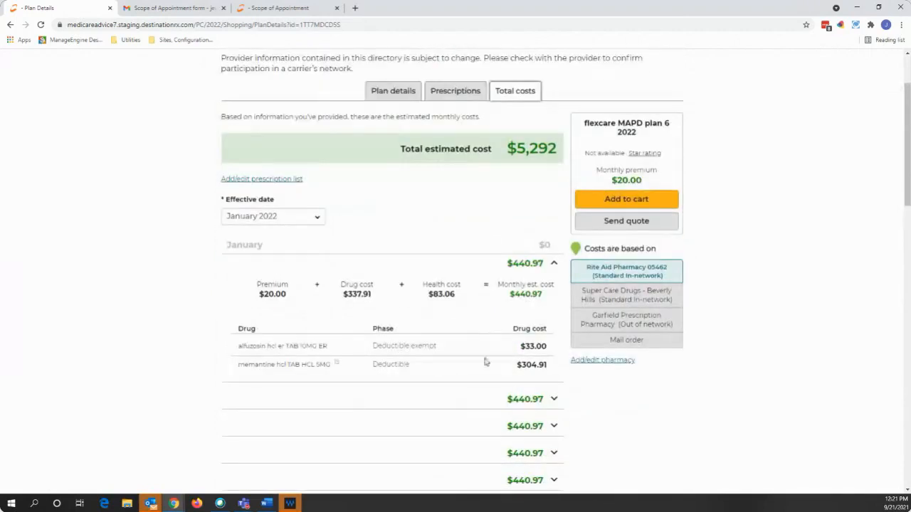
{"action": "scroll", "coordinate": [508, 398], "scroll_direction": "up", "scroll_amount": 1}
{"action": "scroll", "coordinate": [518, 434], "scroll_direction": "down", "scroll_amount": 5}
{"action": "scroll", "coordinate": [518, 454], "scroll_direction": "up", "scroll_amount": 6}
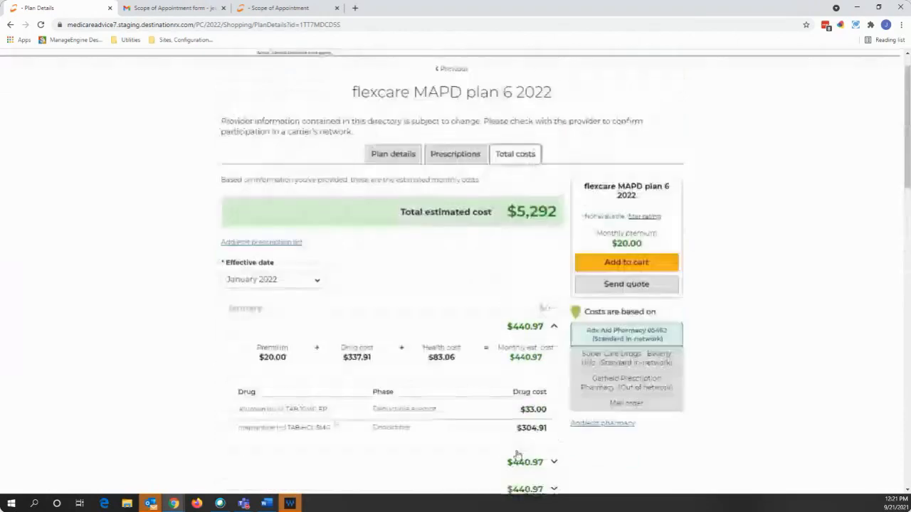
{"action": "scroll", "coordinate": [498, 414], "scroll_direction": "down", "scroll_amount": 1}
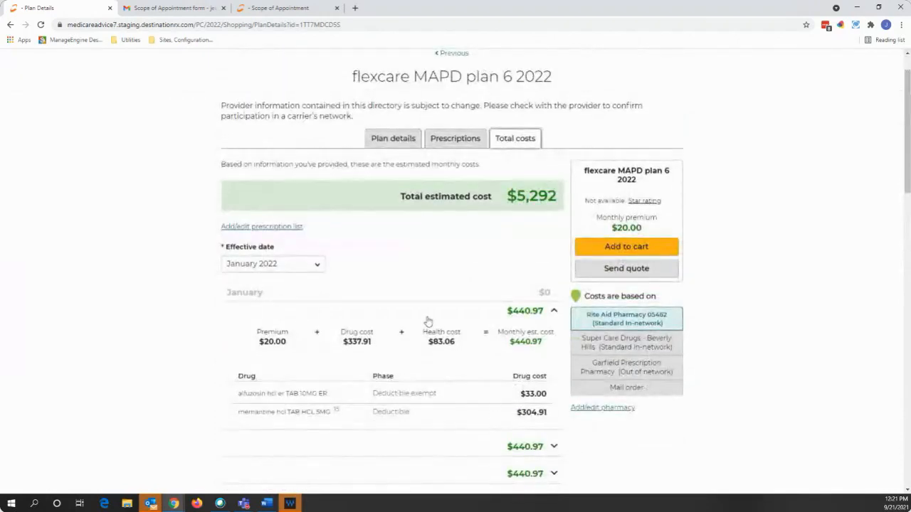
{"action": "scroll", "coordinate": [428, 321], "scroll_direction": "up", "scroll_amount": 1}
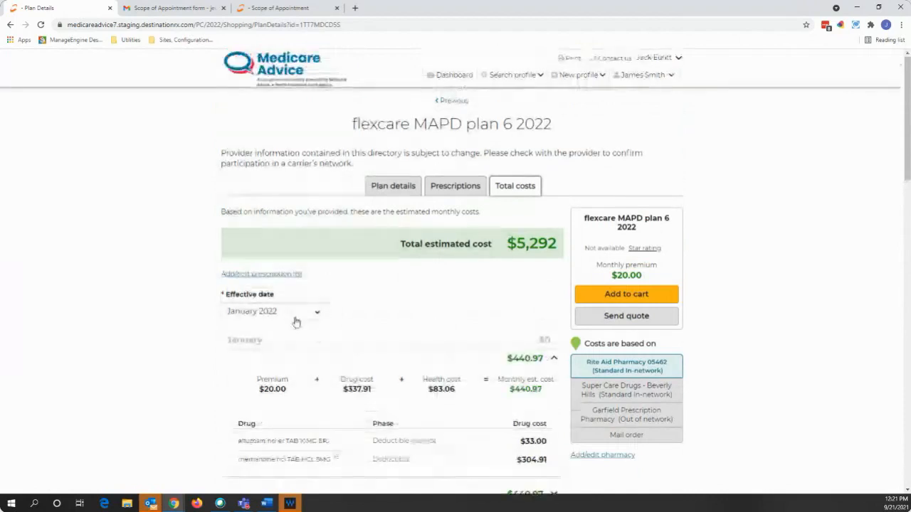
- Check the effective-date months, then return to the 90210 plan list via the beneficiary menu
{"action": "left_click", "coordinate": [296, 318]}
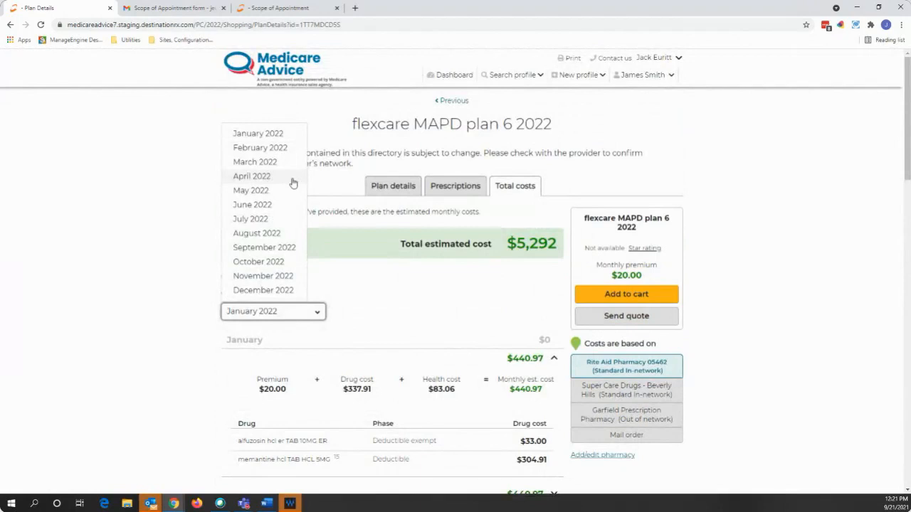
{"action": "left_click", "coordinate": [670, 75]}
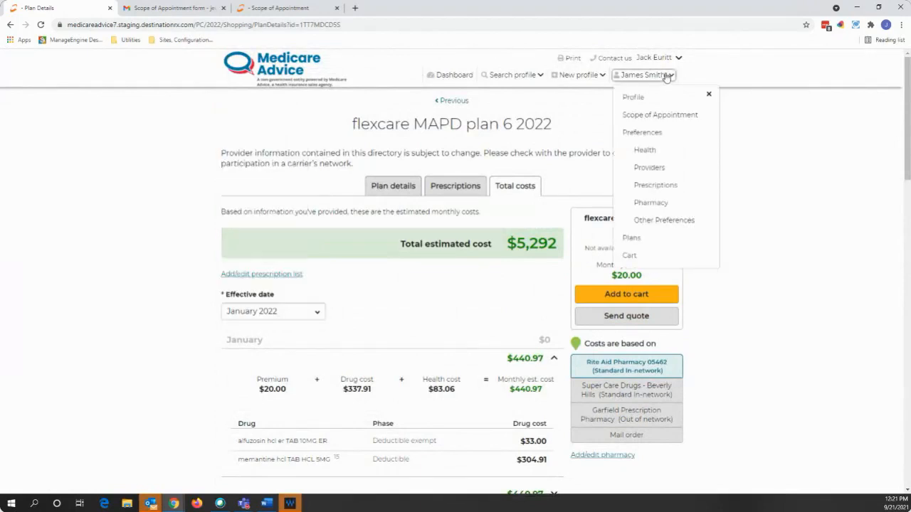
{"action": "left_click", "coordinate": [630, 240]}
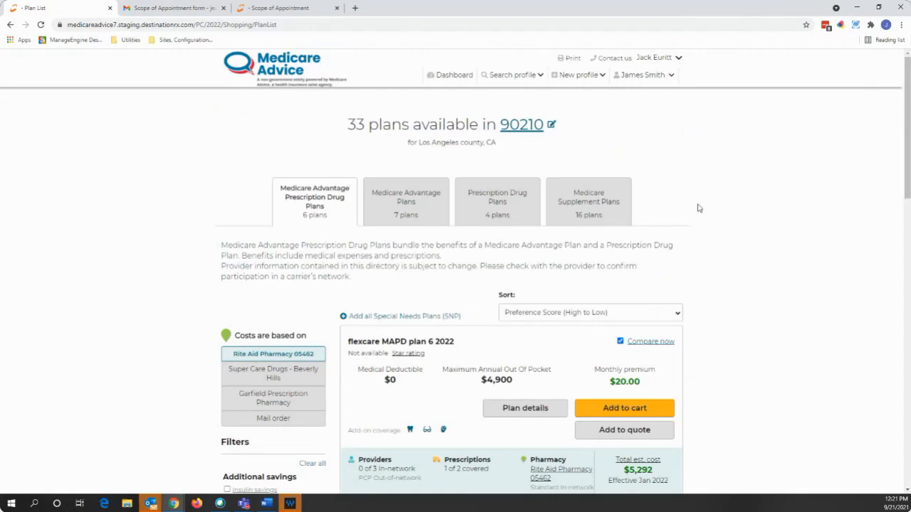
- Add flexcare MAPD plan 6 2022, plan 3 and plan 7 to a quote and start sending it
{"action": "scroll", "coordinate": [709, 243], "scroll_direction": "down", "scroll_amount": 1}
{"action": "scroll", "coordinate": [542, 314], "scroll_direction": "down", "scroll_amount": 1}
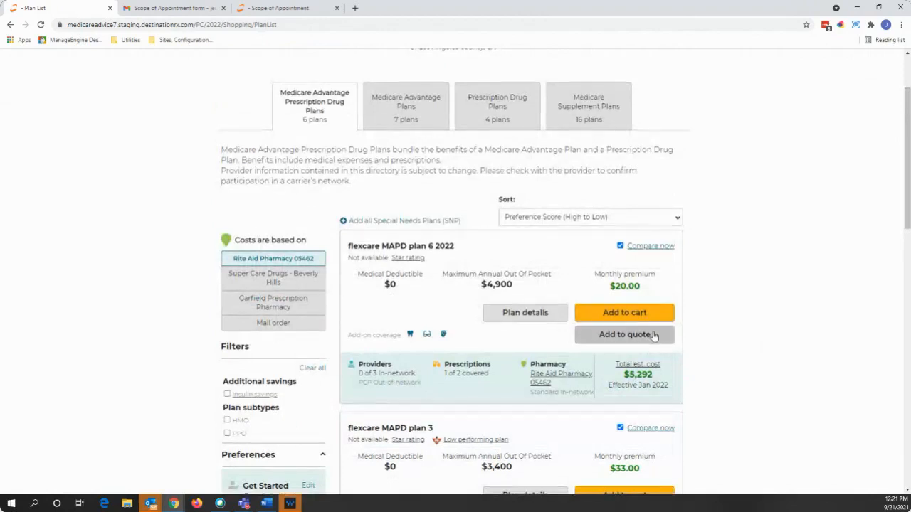
{"action": "scroll", "coordinate": [639, 334], "scroll_direction": "down", "scroll_amount": 2}
{"action": "left_click", "coordinate": [636, 242]}
{"action": "scroll", "coordinate": [681, 271], "scroll_direction": "down", "scroll_amount": 2}
{"action": "left_click", "coordinate": [623, 357]}
{"action": "scroll", "coordinate": [728, 321], "scroll_direction": "down", "scroll_amount": 2}
{"action": "left_click", "coordinate": [624, 395]}
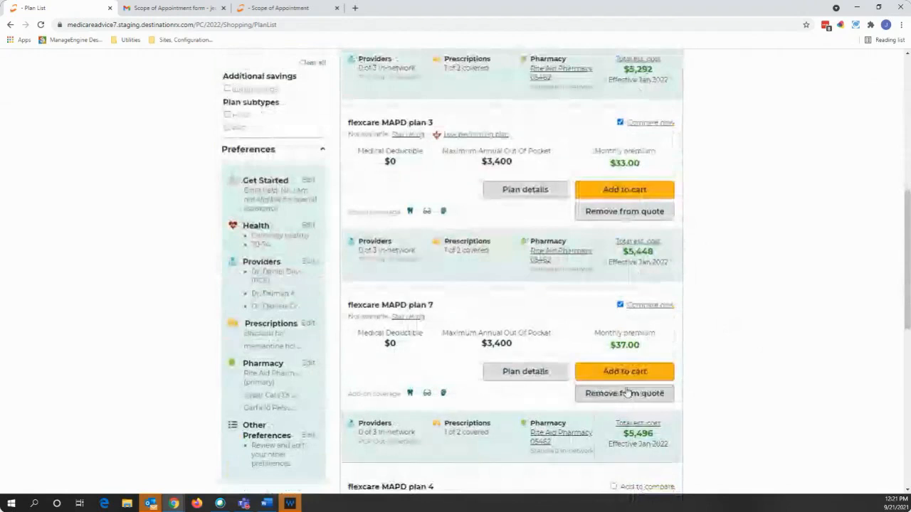
{"action": "scroll", "coordinate": [667, 346], "scroll_direction": "up", "scroll_amount": 5}
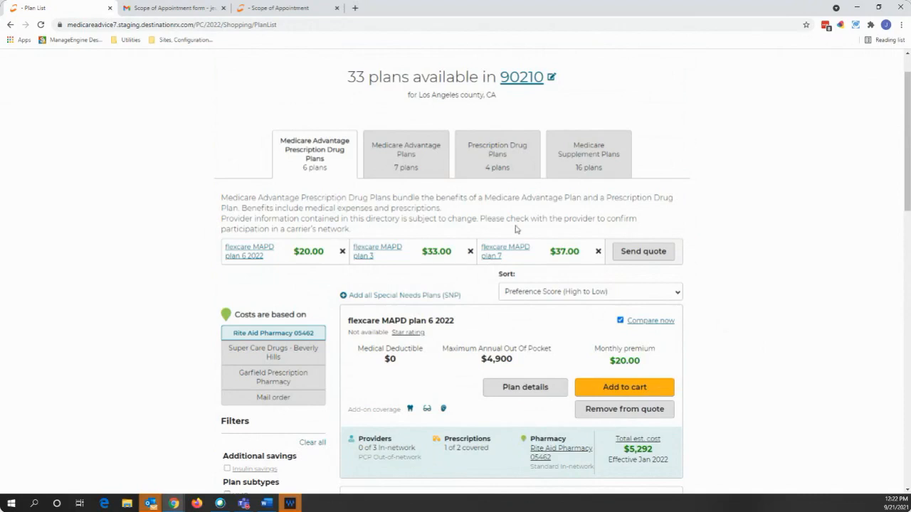
{"action": "left_click", "coordinate": [642, 252]}
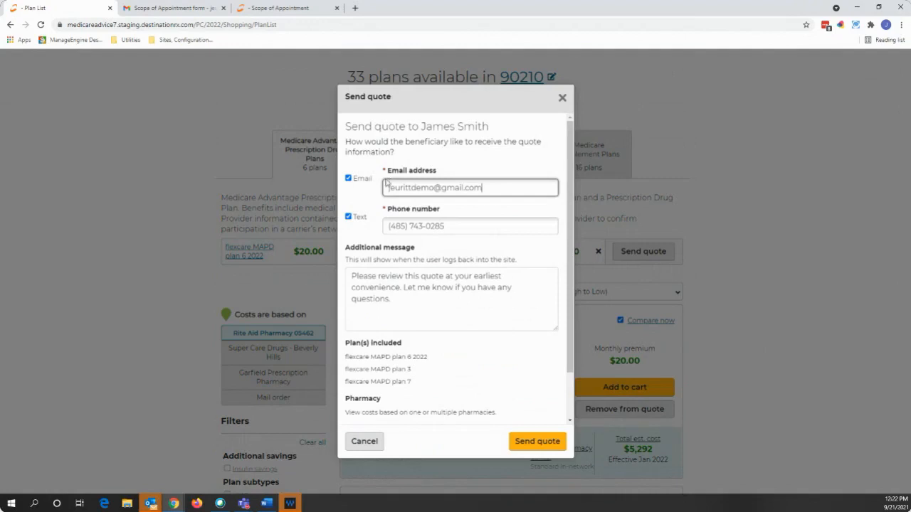
- Uncheck Text and send the three-plan quote to the beneficiary by email only
{"action": "left_click", "coordinate": [348, 217]}
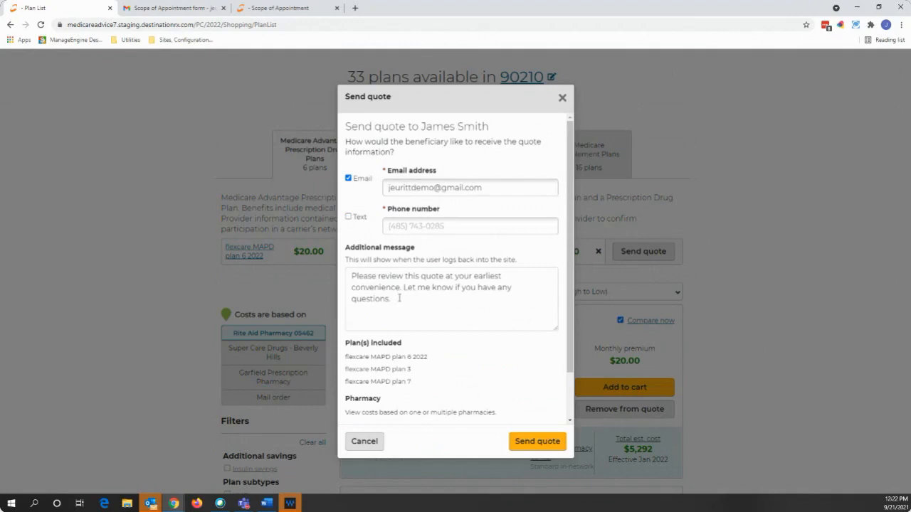
{"action": "triple_click", "coordinate": [400, 299]}
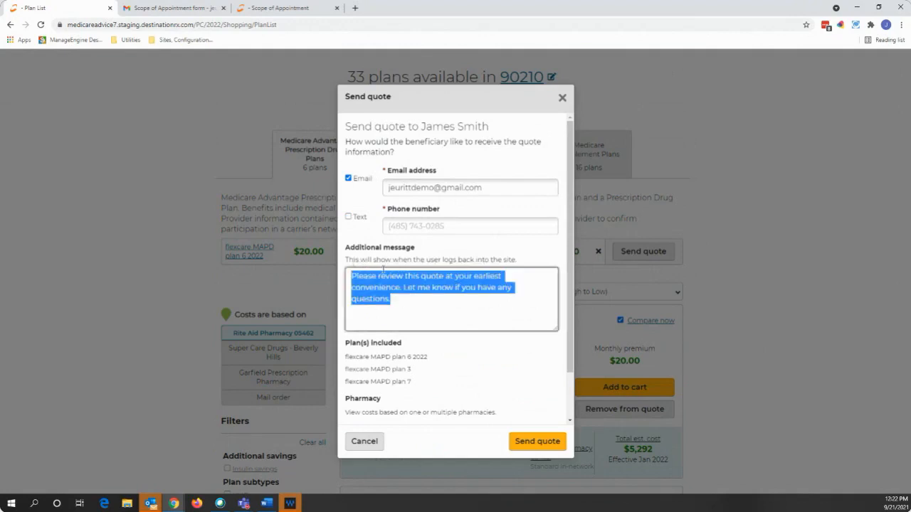
{"action": "left_click", "coordinate": [441, 319]}
{"action": "scroll", "coordinate": [424, 304], "scroll_direction": "down", "scroll_amount": 1}
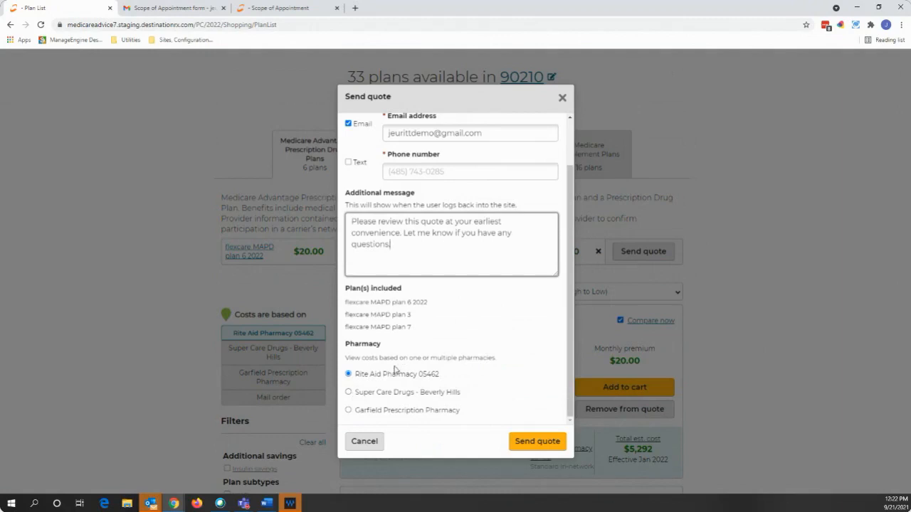
{"action": "left_click", "coordinate": [539, 442]}
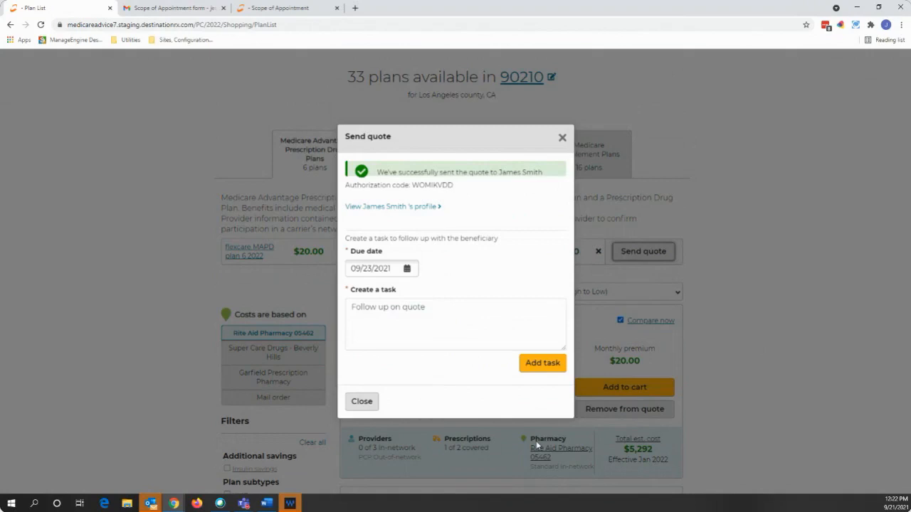
- Add the quote follow-up task, copy the authorization code, and close the confirmation
{"action": "left_click", "coordinate": [543, 364]}
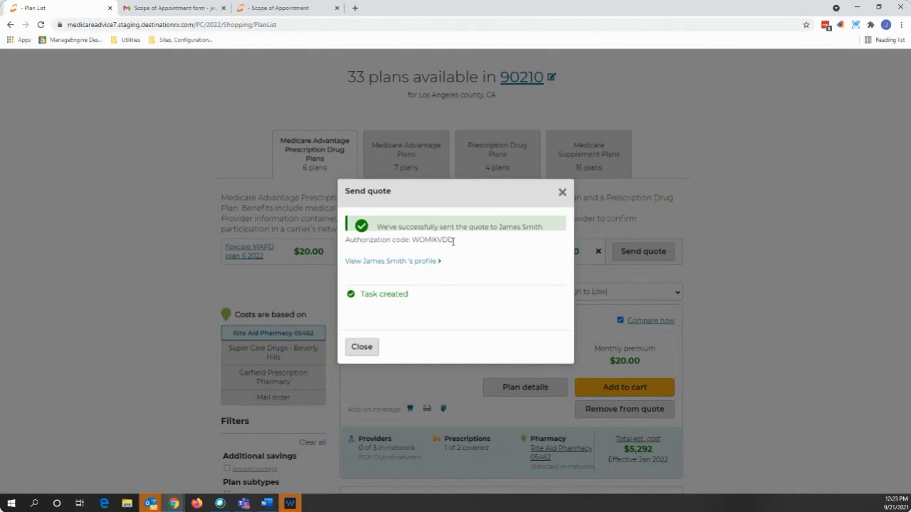
{"action": "left_click_drag", "start_coordinate": [454, 240], "coordinate": [414, 248]}
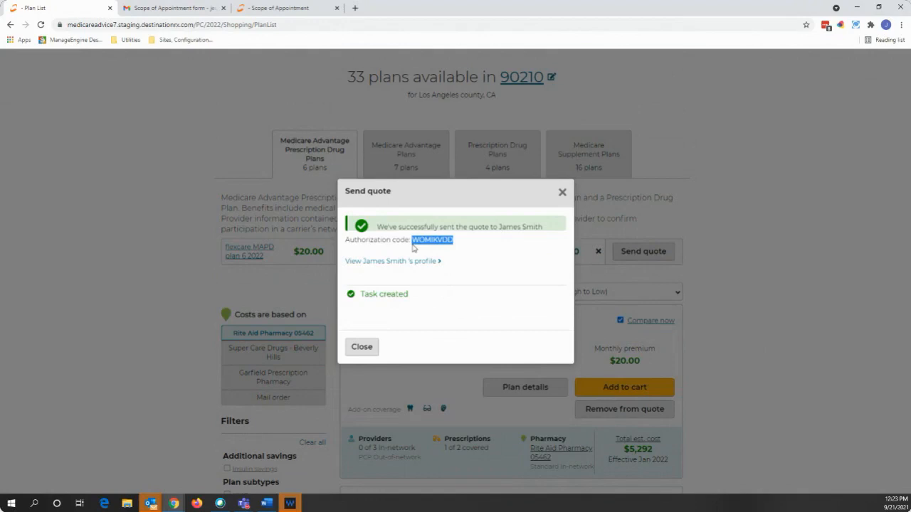
{"action": "left_click", "coordinate": [563, 193]}
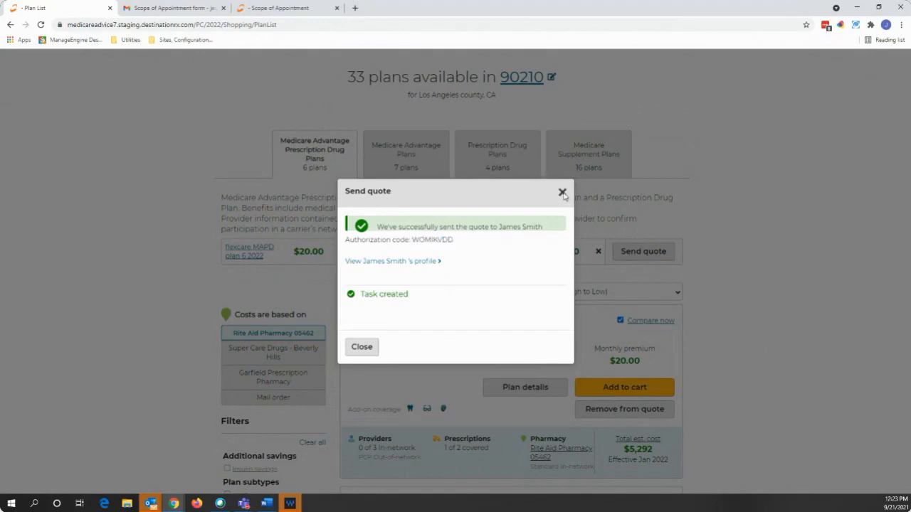
- In Gmail, read the email containing the access code
{"action": "left_click", "coordinate": [171, 7]}
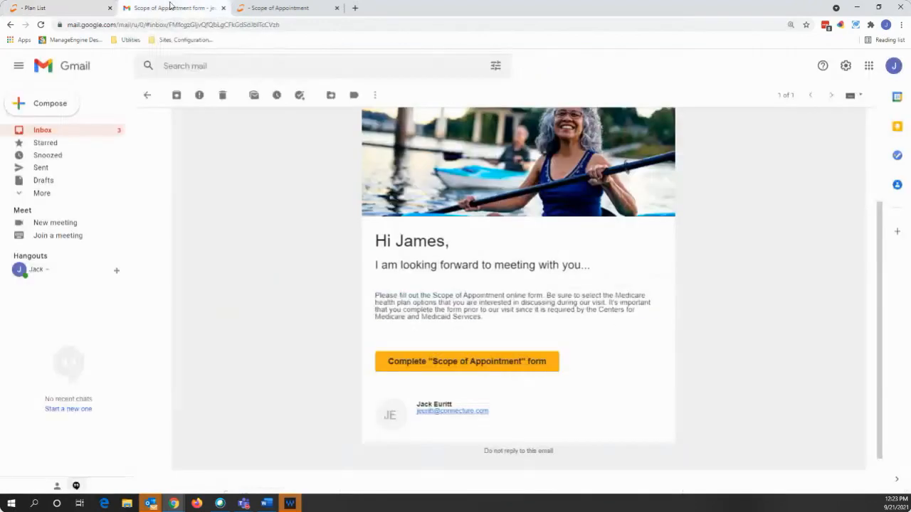
{"action": "left_click", "coordinate": [120, 131]}
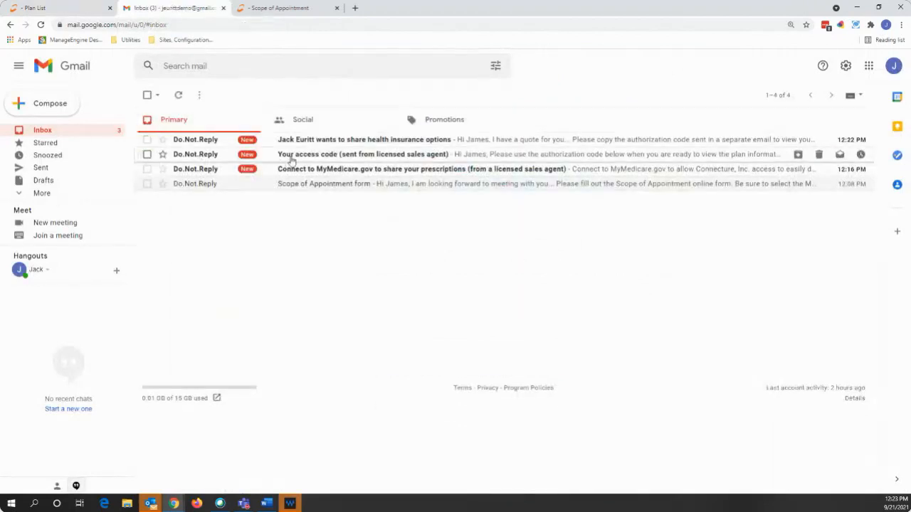
{"action": "left_click", "coordinate": [291, 157]}
{"action": "scroll", "coordinate": [299, 181], "scroll_direction": "down", "scroll_amount": 2}
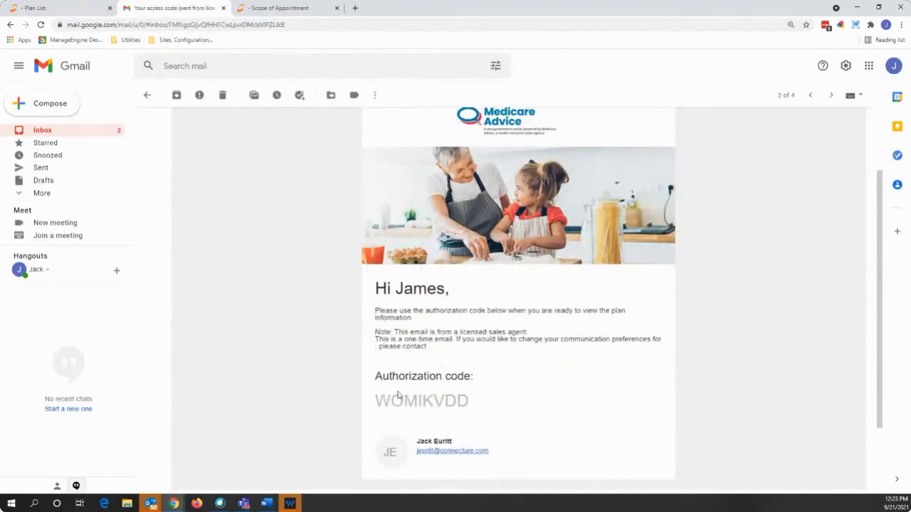
- Open the health insurance options email and follow its View quote link
{"action": "left_click", "coordinate": [78, 132]}
{"action": "left_click", "coordinate": [286, 146]}
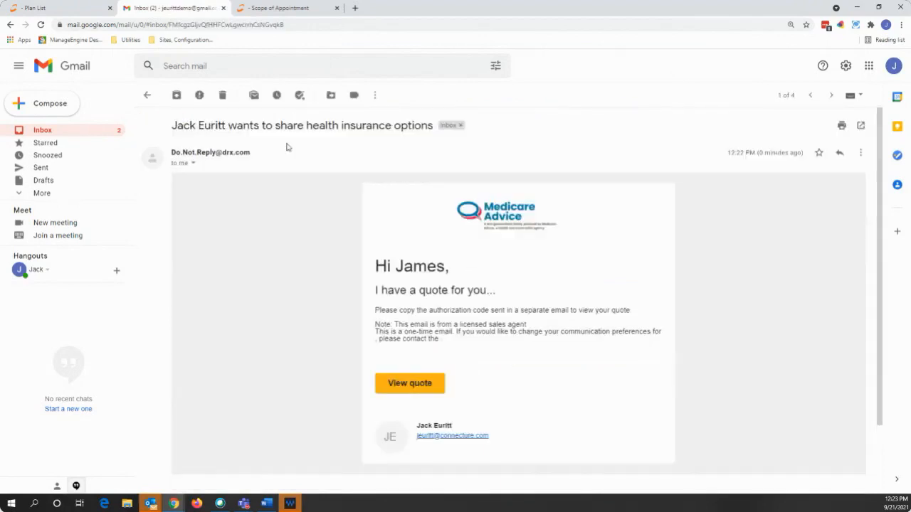
{"action": "scroll", "coordinate": [316, 180], "scroll_direction": "down", "scroll_amount": 2}
{"action": "scroll", "coordinate": [317, 180], "scroll_direction": "up", "scroll_amount": 1}
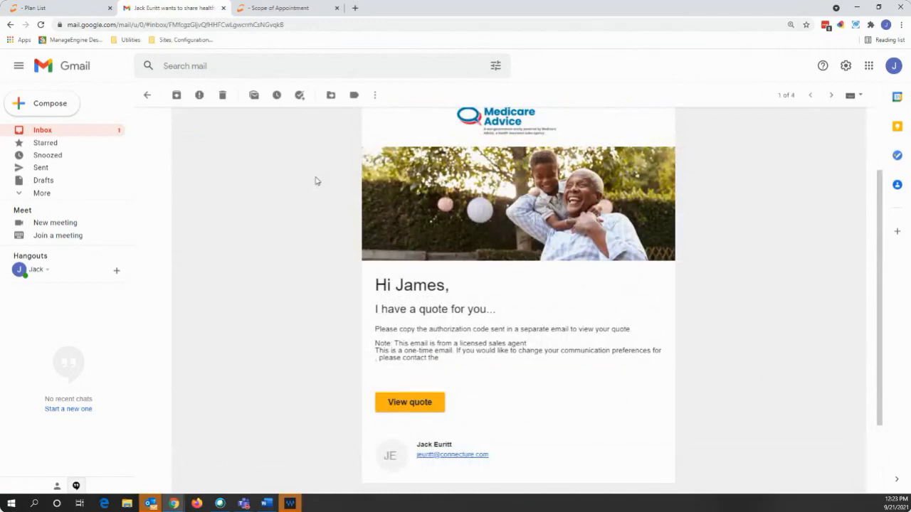
{"action": "left_click", "coordinate": [414, 407]}
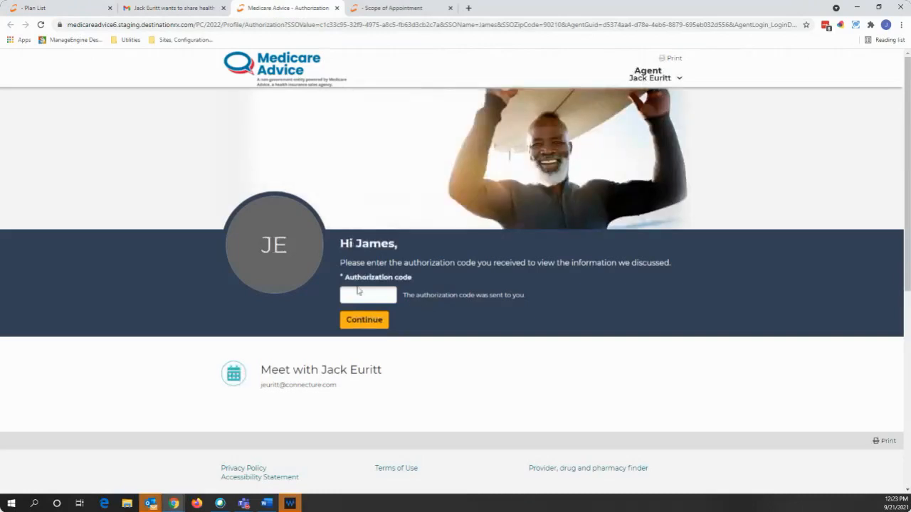
- Paste the copied authorization code and continue to the beneficiary's quote summary
{"action": "left_click", "coordinate": [375, 291]}
{"action": "type", "text": "WOMIKVDD"}
{"action": "left_click", "coordinate": [367, 321]}
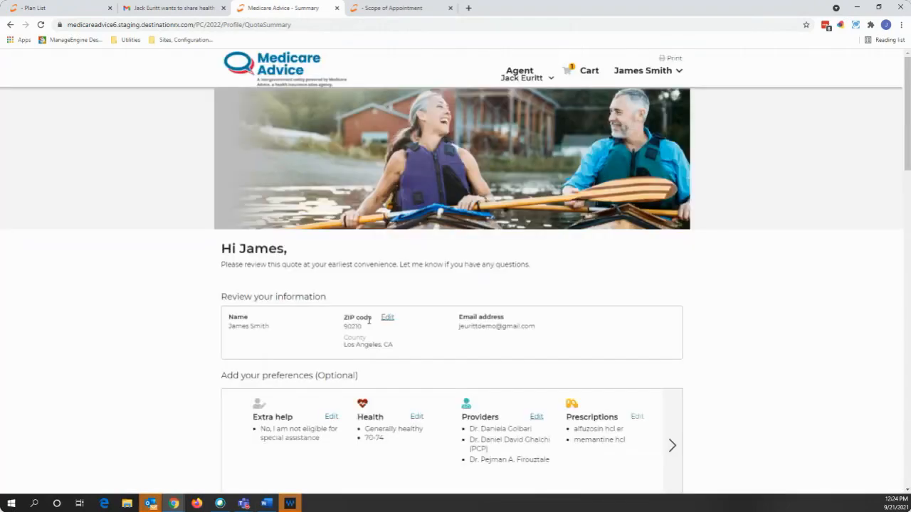
{"action": "scroll", "coordinate": [370, 320], "scroll_direction": "down", "scroll_amount": 3}
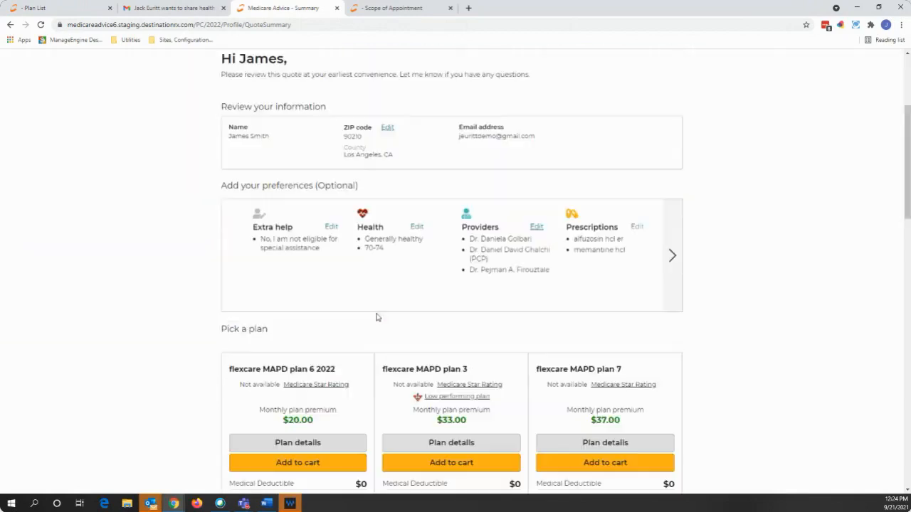
{"action": "left_click_drag", "start_coordinate": [221, 185], "coordinate": [365, 189]}
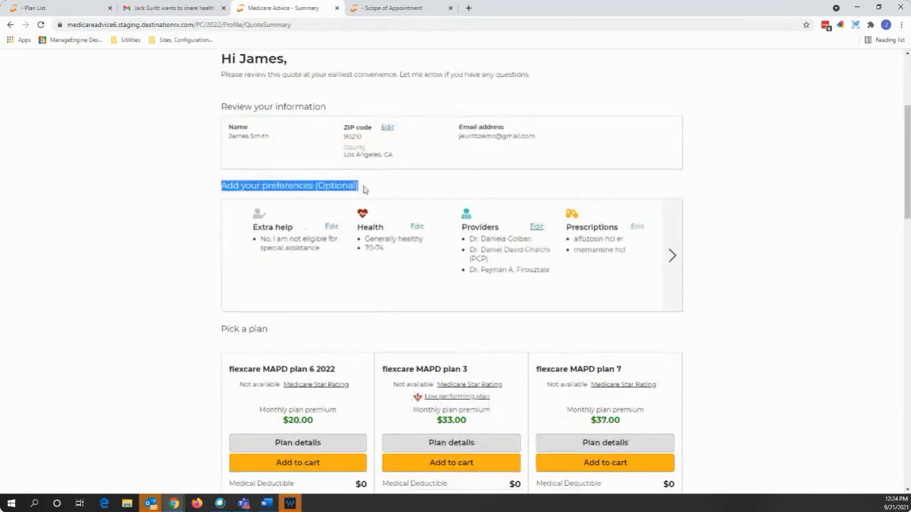
{"action": "left_click", "coordinate": [737, 228]}
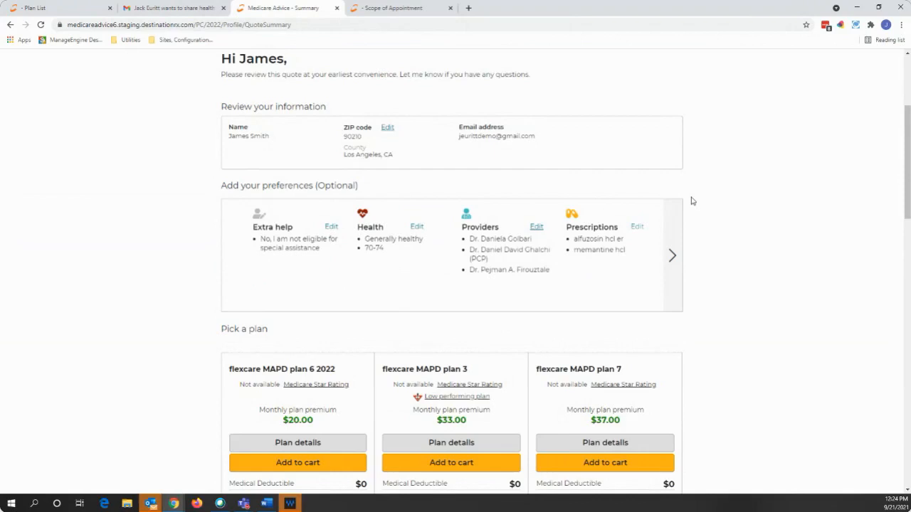
{"action": "scroll", "coordinate": [694, 199], "scroll_direction": "down", "scroll_amount": 3}
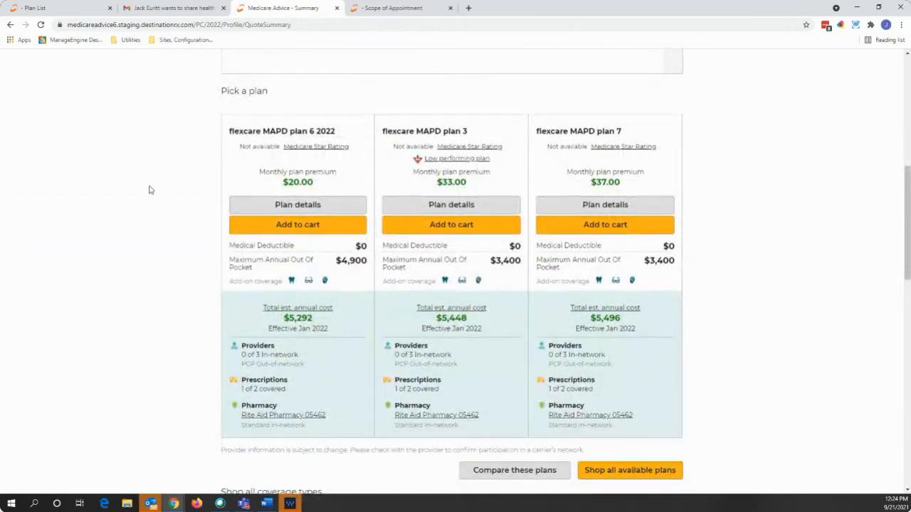
{"action": "scroll", "coordinate": [149, 189], "scroll_direction": "down", "scroll_amount": 1}
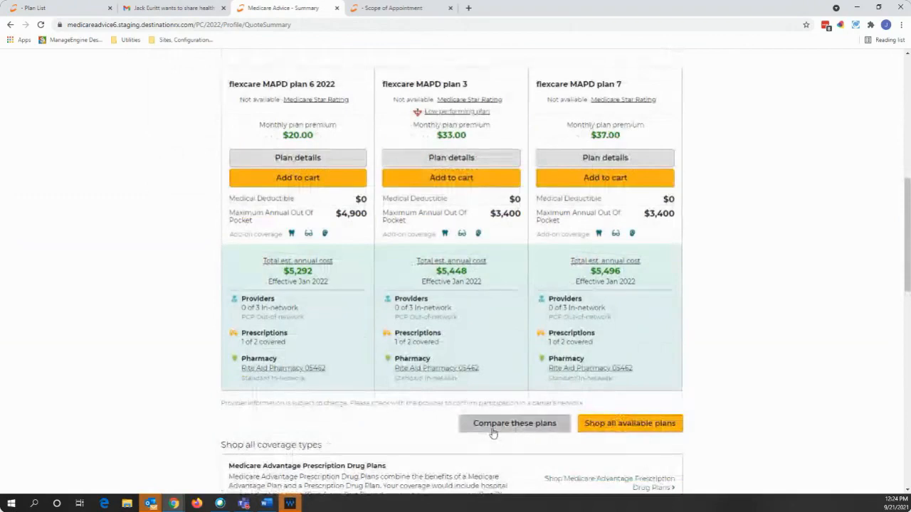
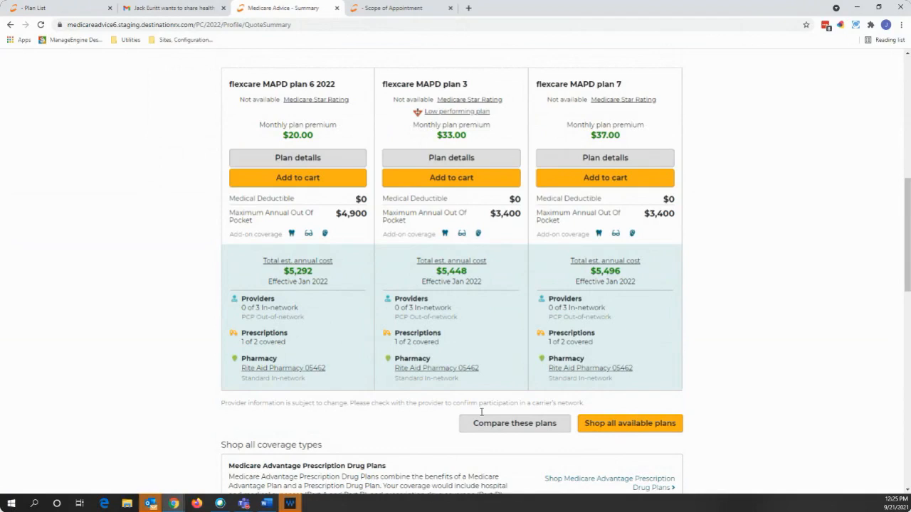
- View the agent's contact details, then return to the Los Angeles county Plan List tab
{"action": "scroll", "coordinate": [387, 425], "scroll_direction": "up", "scroll_amount": 1}
{"action": "scroll", "coordinate": [387, 425], "scroll_direction": "up", "scroll_amount": 5}
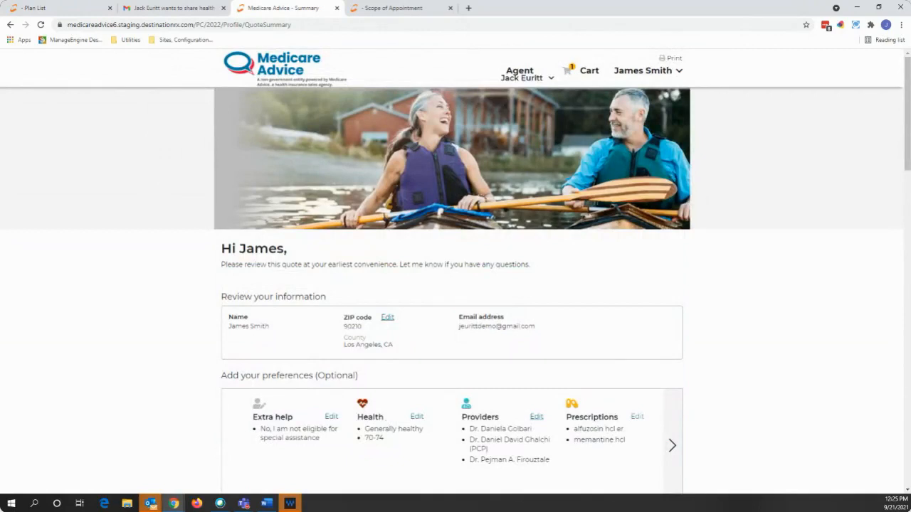
{"action": "left_click", "coordinate": [542, 77]}
{"action": "left_click", "coordinate": [552, 80]}
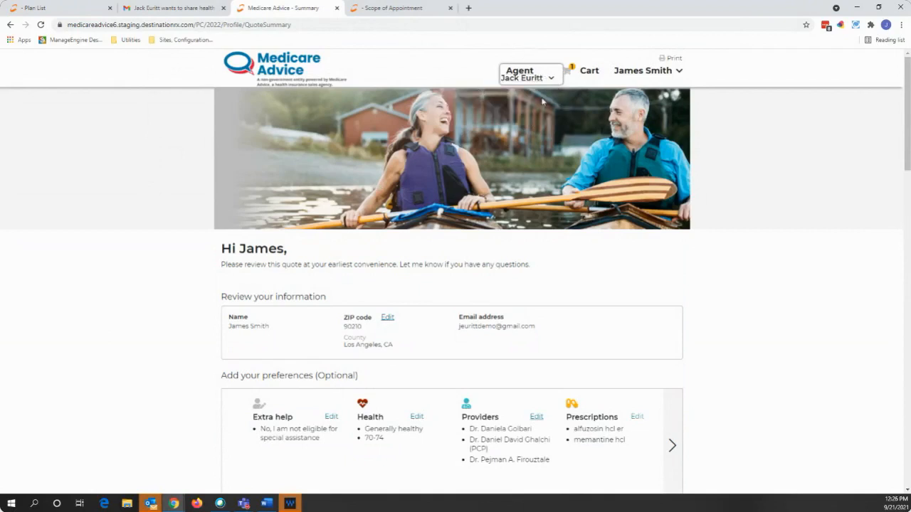
{"action": "left_click", "coordinate": [61, 5]}
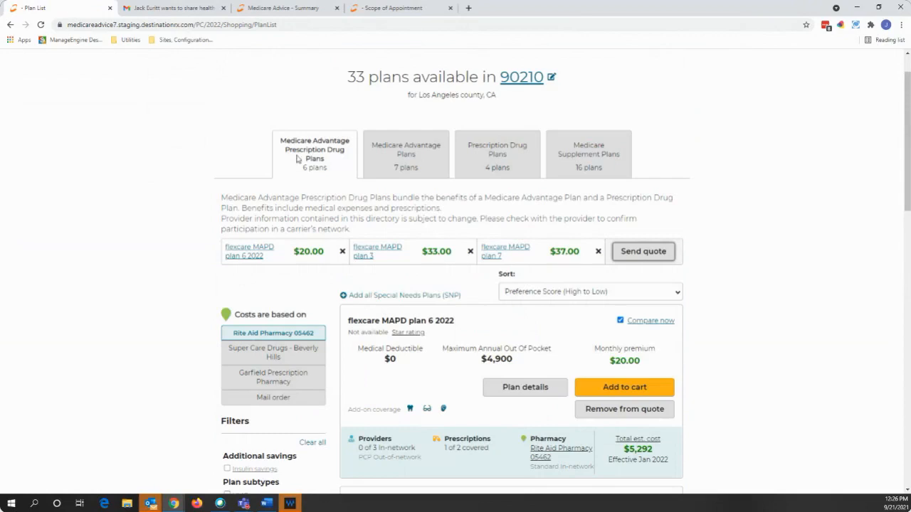
- Add flexcare MAPD plan 6 2022 to the cart, replacing the plan already there
{"action": "scroll", "coordinate": [481, 321], "scroll_direction": "down", "scroll_amount": 1}
{"action": "scroll", "coordinate": [482, 321], "scroll_direction": "down", "scroll_amount": 2}
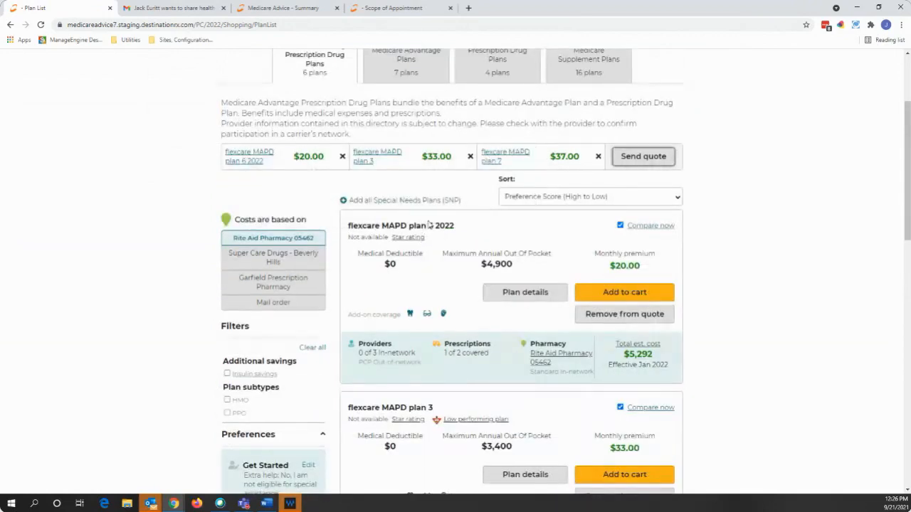
{"action": "left_click", "coordinate": [600, 297]}
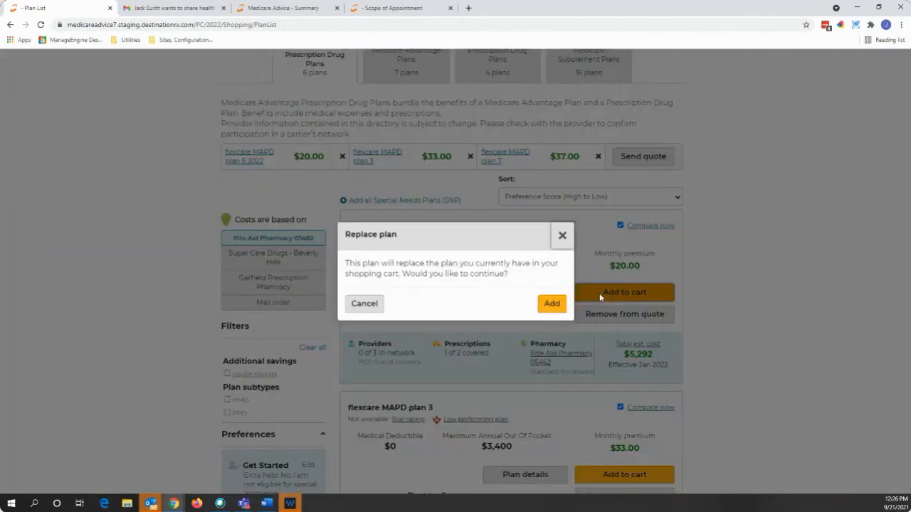
{"action": "left_click", "coordinate": [549, 305]}
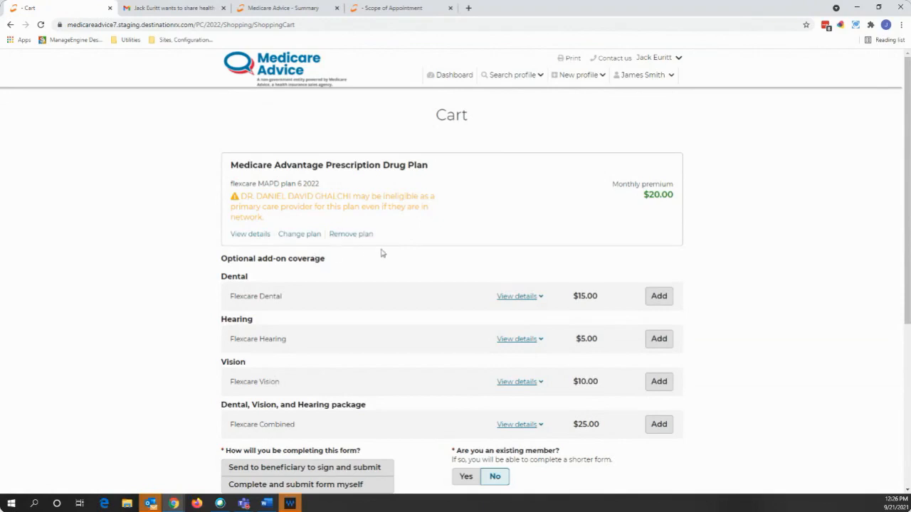
{"action": "scroll", "coordinate": [428, 279], "scroll_direction": "down", "scroll_amount": 1}
{"action": "scroll", "coordinate": [427, 279], "scroll_direction": "down", "scroll_amount": 1}
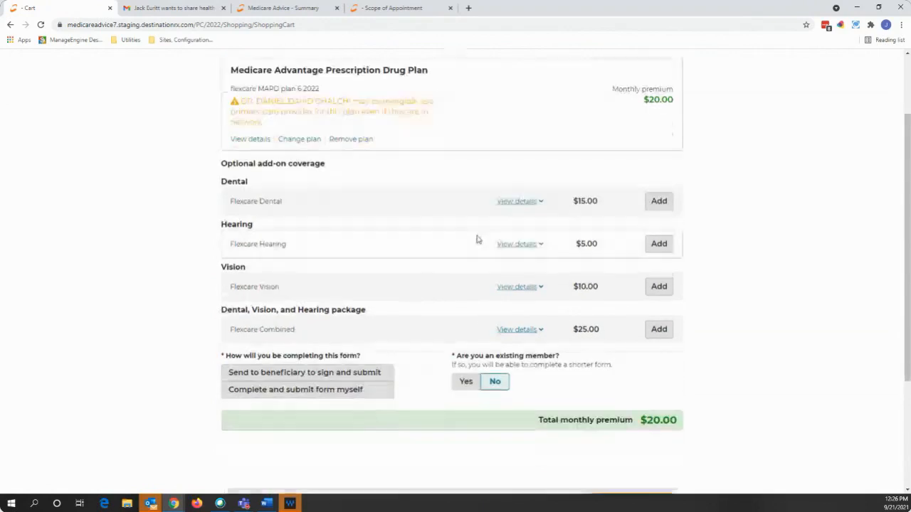
{"action": "left_click", "coordinate": [525, 202]}
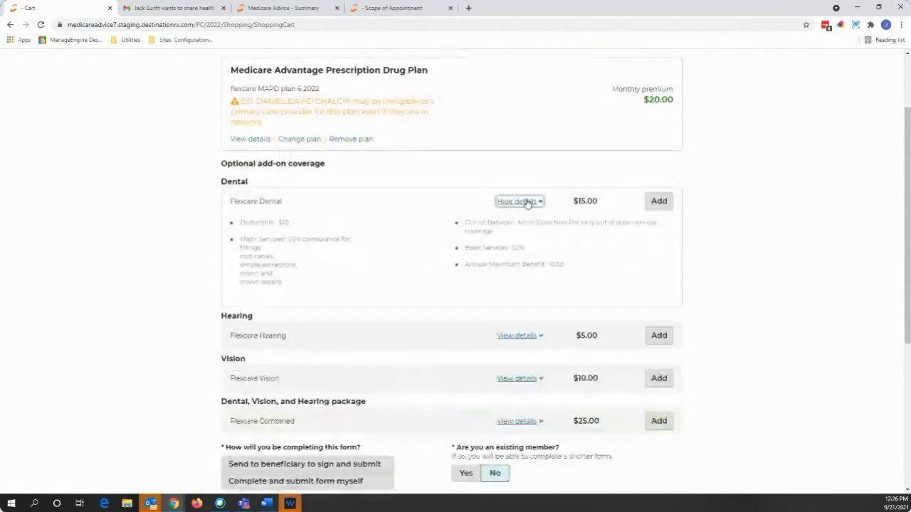
{"action": "left_click", "coordinate": [527, 202]}
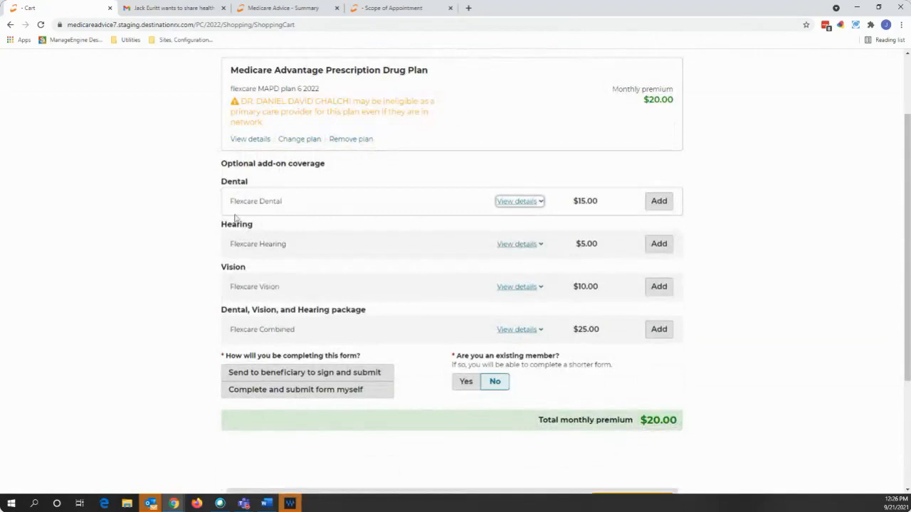
{"action": "left_click", "coordinate": [190, 220]}
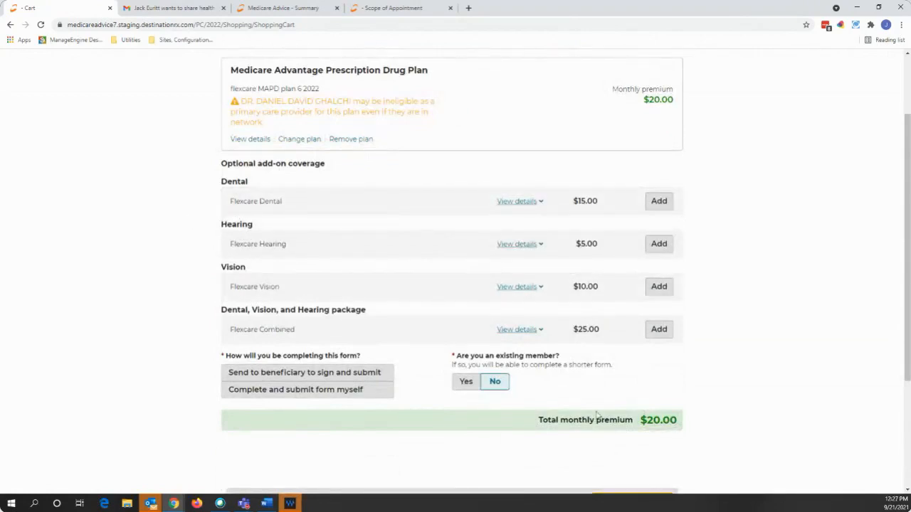
{"action": "left_click", "coordinate": [659, 201]}
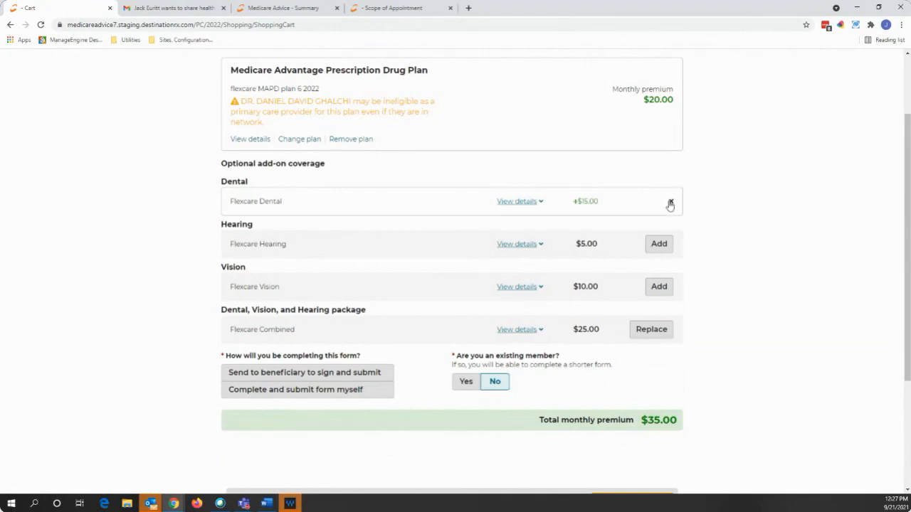
{"action": "left_click", "coordinate": [670, 204]}
{"action": "left_click", "coordinate": [669, 204]}
{"action": "left_click", "coordinate": [669, 204]}
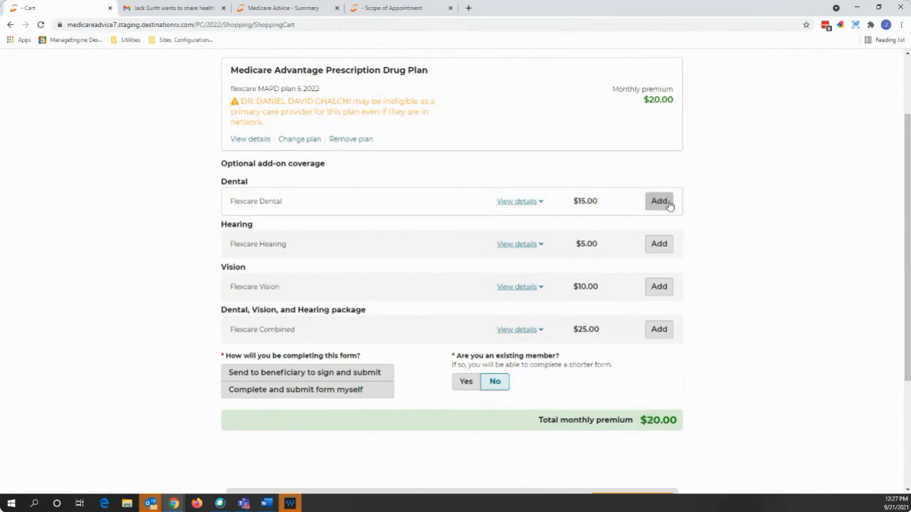
{"action": "scroll", "coordinate": [730, 202], "scroll_direction": "up", "scroll_amount": 1}
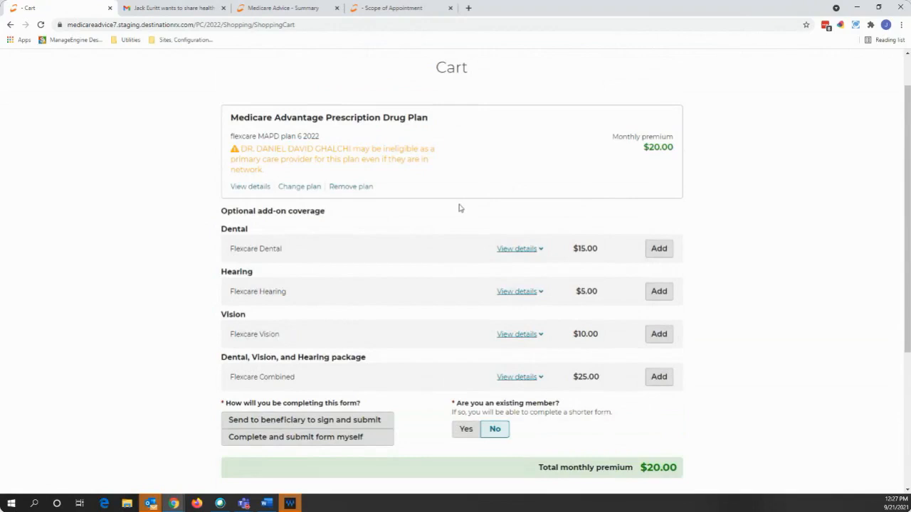
{"action": "scroll", "coordinate": [458, 207], "scroll_direction": "down", "scroll_amount": 1}
{"action": "scroll", "coordinate": [450, 212], "scroll_direction": "down", "scroll_amount": 1}
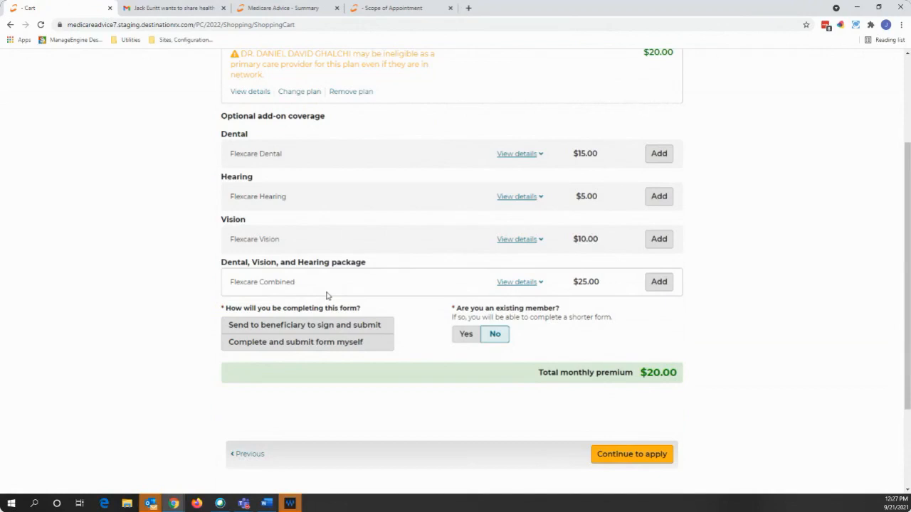
- Choose 'Send to beneficiary to sign and submit' and continue to the enrollment application
{"action": "left_click", "coordinate": [344, 344]}
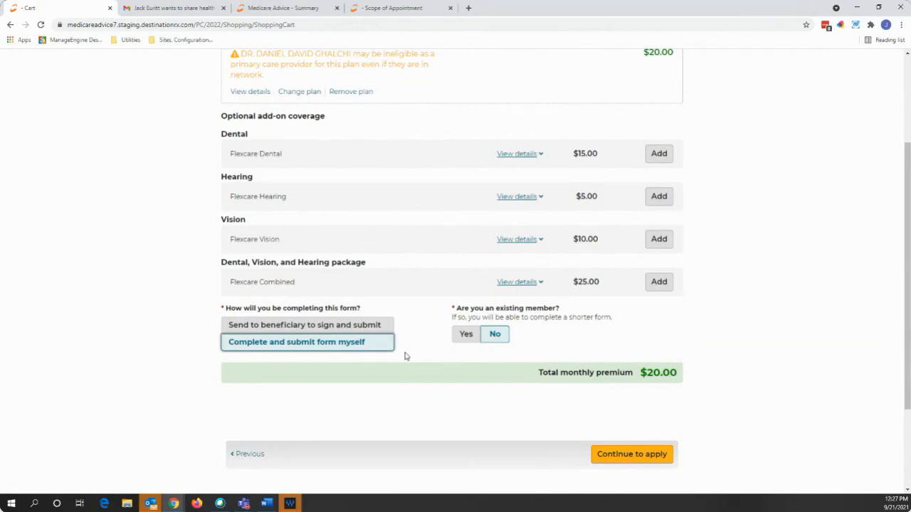
{"action": "left_click", "coordinate": [379, 327]}
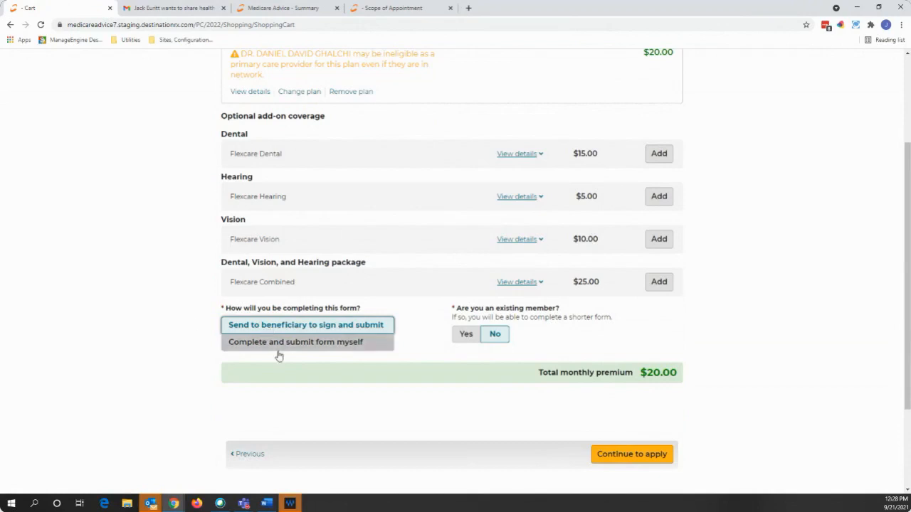
{"action": "left_click", "coordinate": [619, 458]}
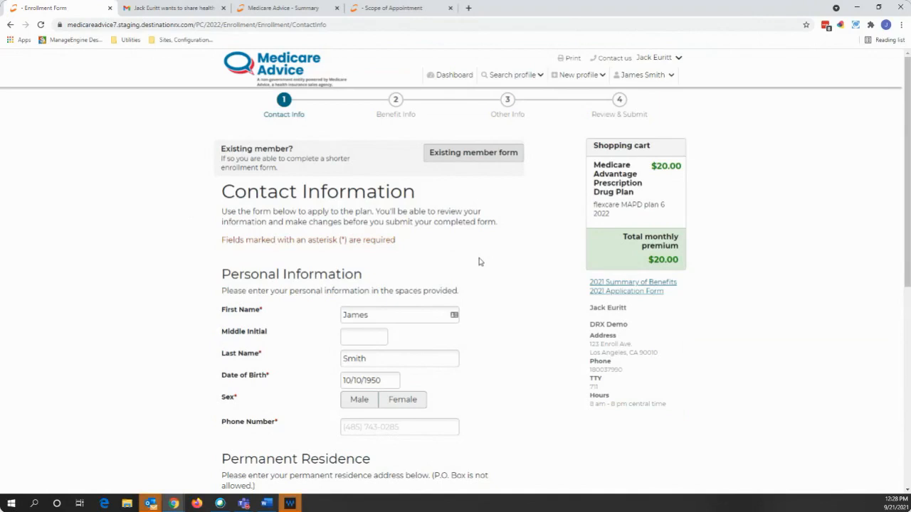
- Set the applicant's sex to Male on the Contact Information step
{"action": "scroll", "coordinate": [482, 252], "scroll_direction": "down", "scroll_amount": 1}
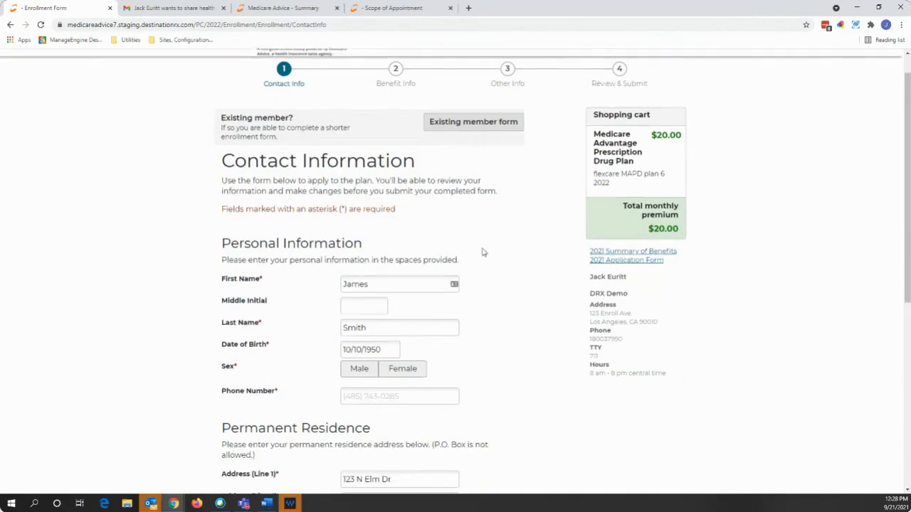
{"action": "scroll", "coordinate": [482, 252], "scroll_direction": "down", "scroll_amount": 3}
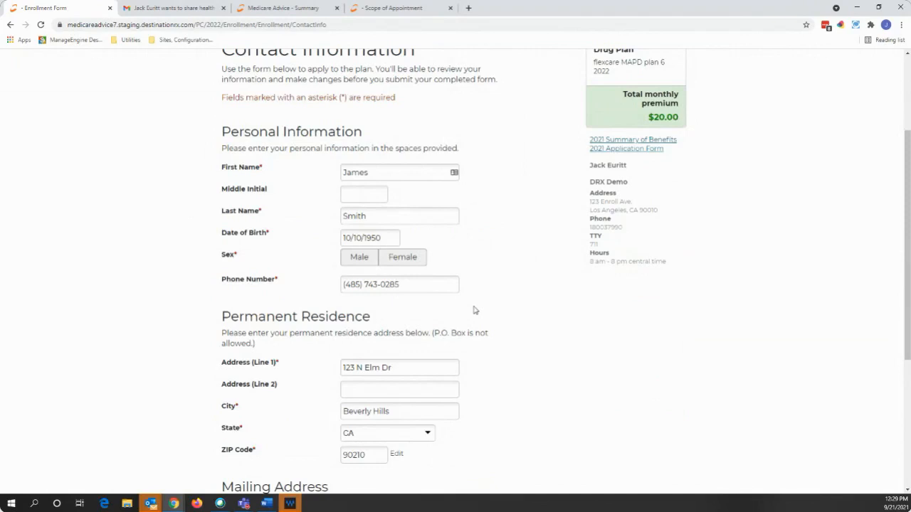
{"action": "left_click_drag", "start_coordinate": [240, 258], "coordinate": [222, 259]}
{"action": "left_click", "coordinate": [208, 268]}
{"action": "scroll", "coordinate": [538, 350], "scroll_direction": "down", "scroll_amount": 1}
{"action": "scroll", "coordinate": [538, 350], "scroll_direction": "down", "scroll_amount": 5}
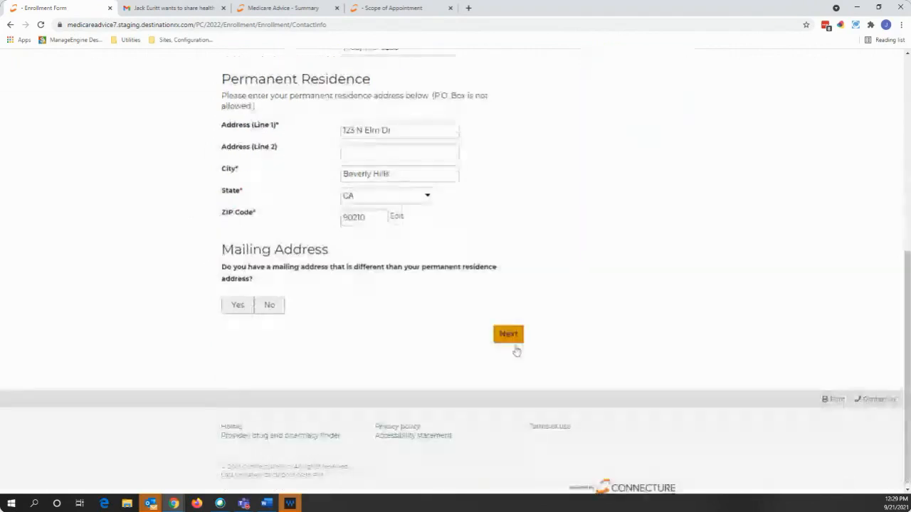
{"action": "left_click", "coordinate": [513, 339]}
{"action": "scroll", "coordinate": [360, 256], "scroll_direction": "up", "scroll_amount": 2}
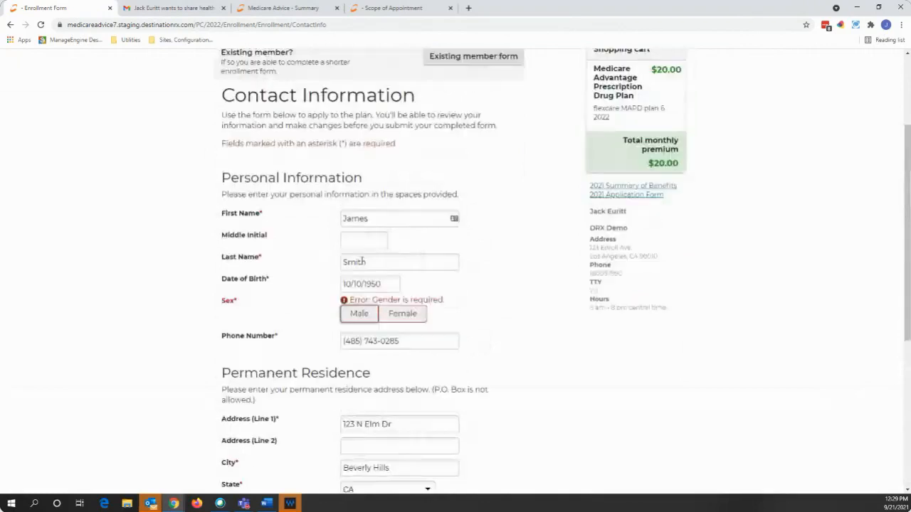
{"action": "scroll", "coordinate": [320, 274], "scroll_direction": "down", "scroll_amount": 2}
{"action": "left_click_drag", "start_coordinate": [240, 261], "coordinate": [219, 261]}
{"action": "left_click", "coordinate": [189, 285]}
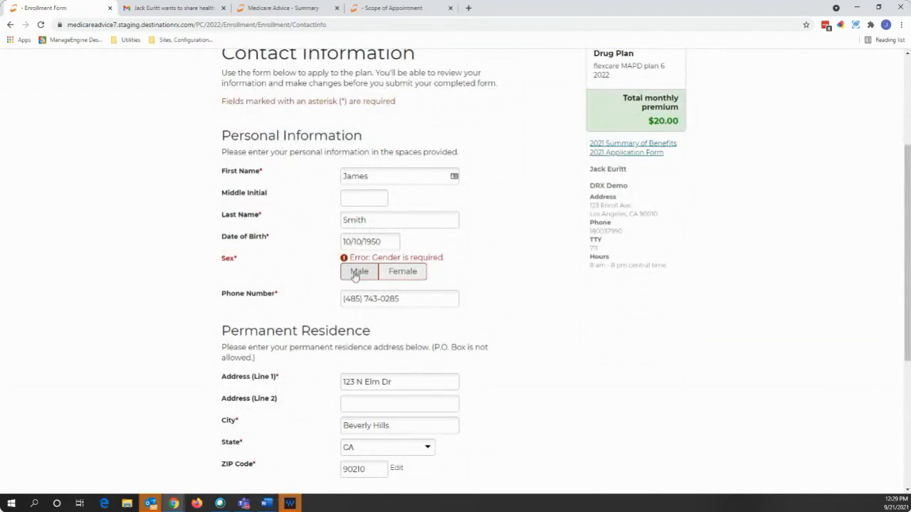
{"action": "left_click", "coordinate": [356, 275]}
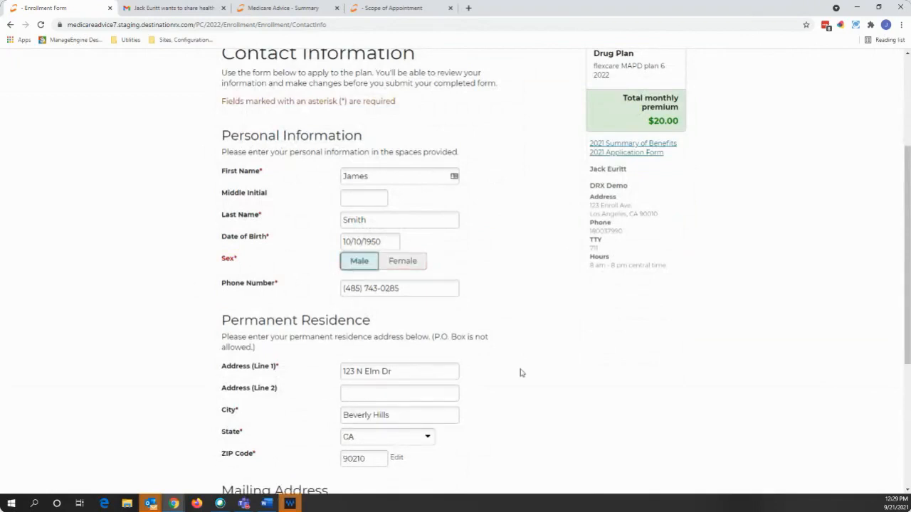
- Answer No to a separate mailing address and move on to Benefits Information
{"action": "scroll", "coordinate": [514, 359], "scroll_direction": "down", "scroll_amount": 3}
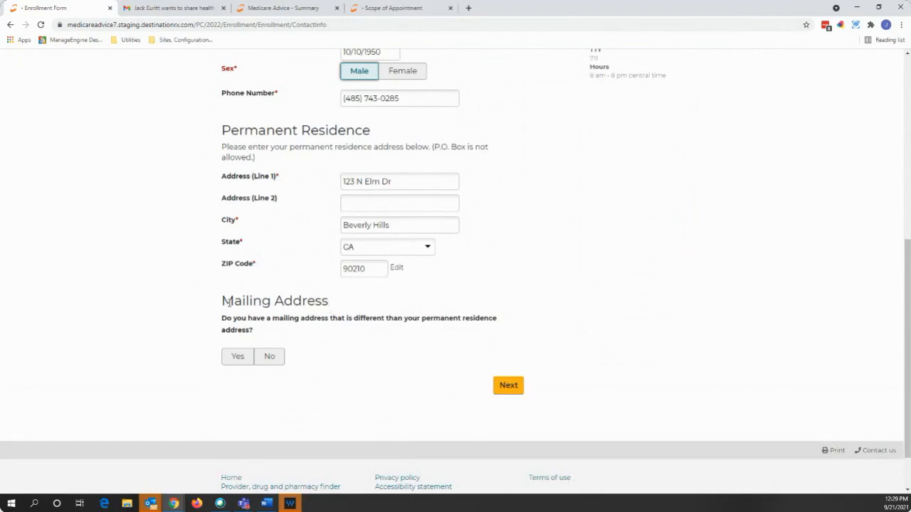
{"action": "left_click", "coordinate": [238, 358]}
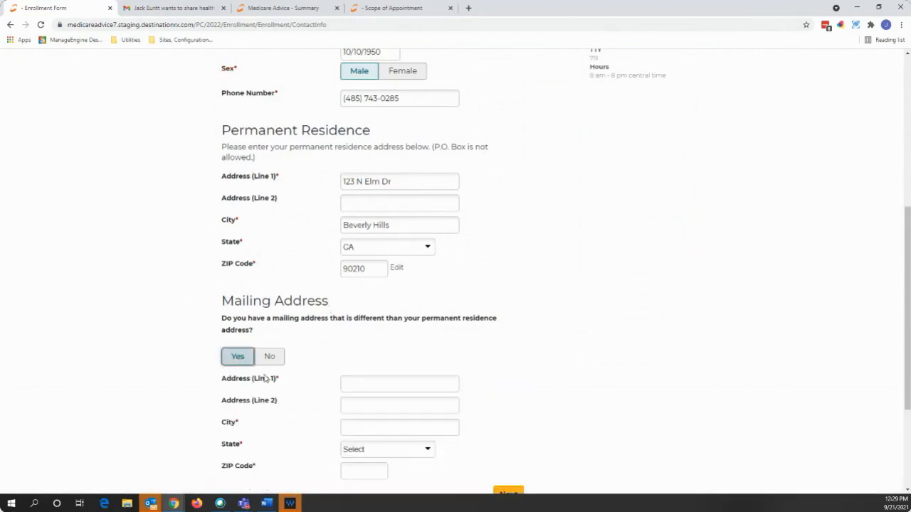
{"action": "scroll", "coordinate": [308, 393], "scroll_direction": "down", "scroll_amount": 2}
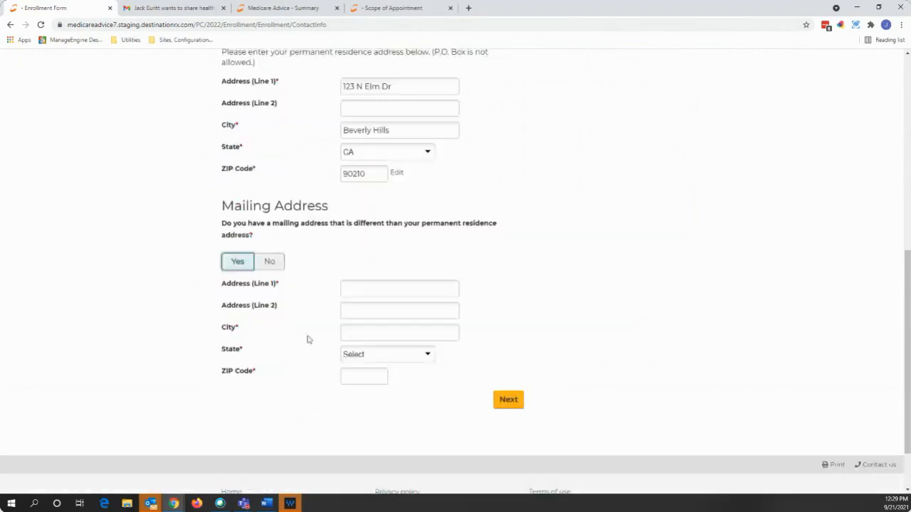
{"action": "left_click", "coordinate": [270, 261]}
{"action": "left_click", "coordinate": [509, 330]}
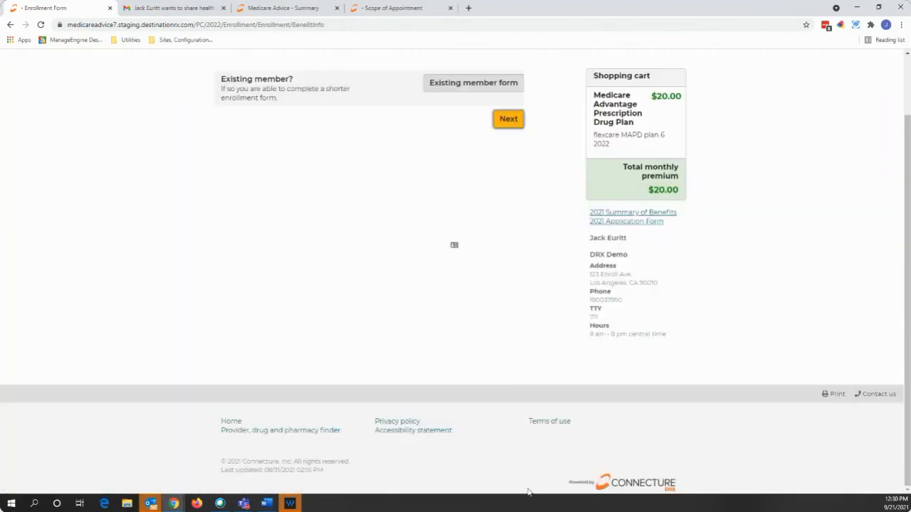
- Mark Other as the Special Enrollment Period reason, explained as 'new'
{"action": "left_click", "coordinate": [396, 368]}
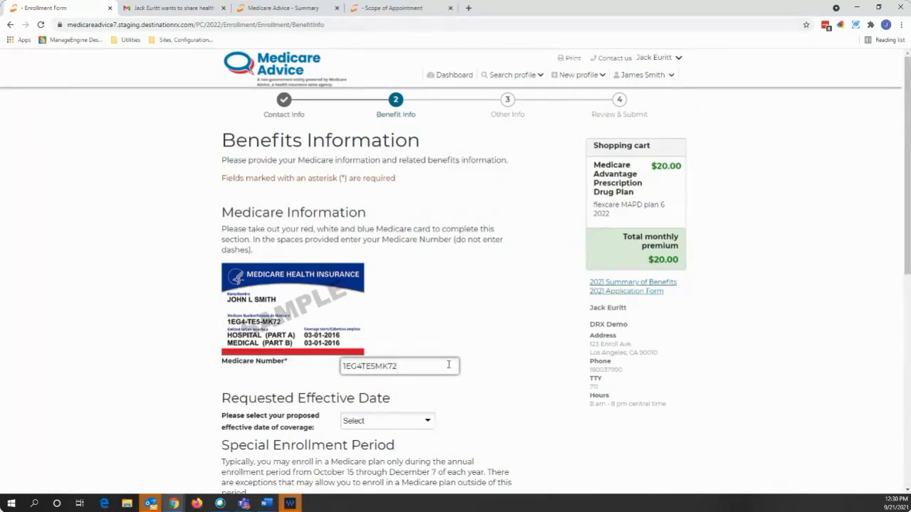
{"action": "left_click", "coordinate": [489, 367]}
{"action": "scroll", "coordinate": [489, 367], "scroll_direction": "down", "scroll_amount": 3}
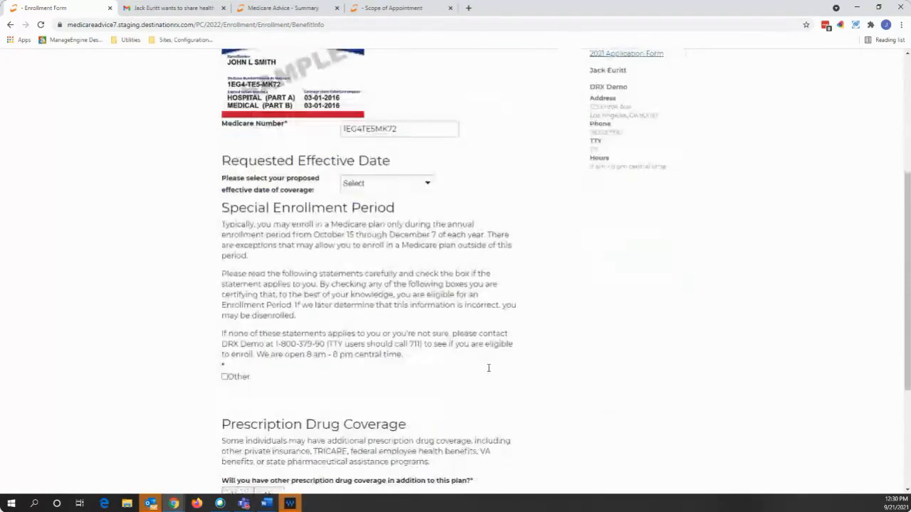
{"action": "left_click", "coordinate": [223, 378]}
{"action": "left_click", "coordinate": [381, 392]}
{"action": "type", "text": "new"}
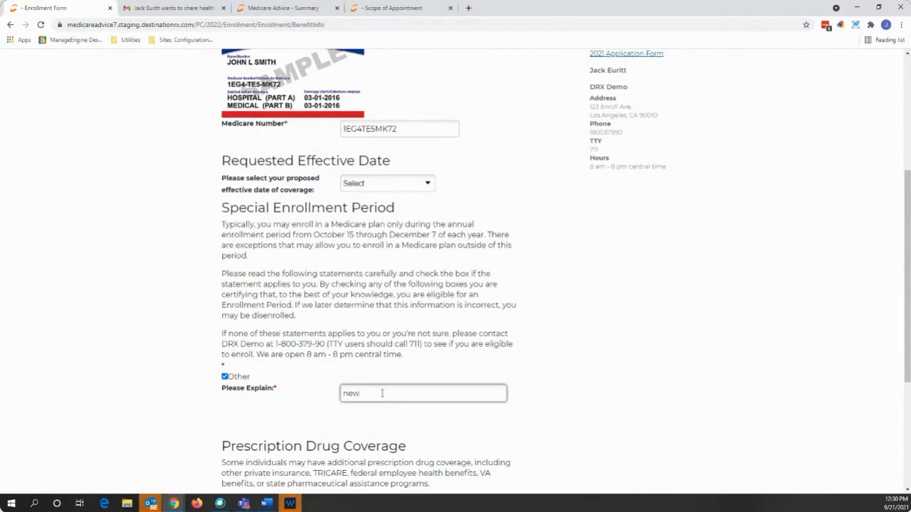
{"action": "left_click", "coordinate": [556, 366]}
- Answer No to other prescription drug coverage and continue to Other Information
{"action": "scroll", "coordinate": [556, 366], "scroll_direction": "down", "scroll_amount": 3}
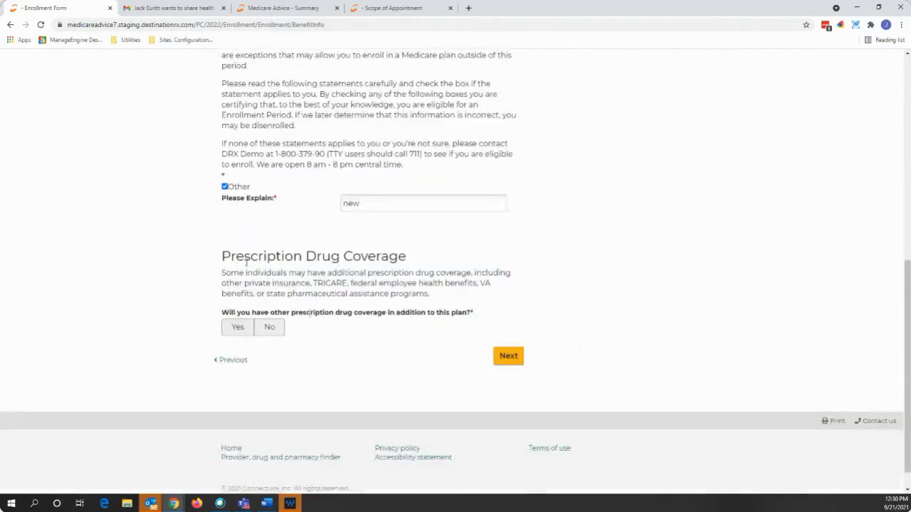
{"action": "left_click", "coordinate": [270, 329]}
{"action": "left_click_drag", "start_coordinate": [223, 258], "coordinate": [415, 260]}
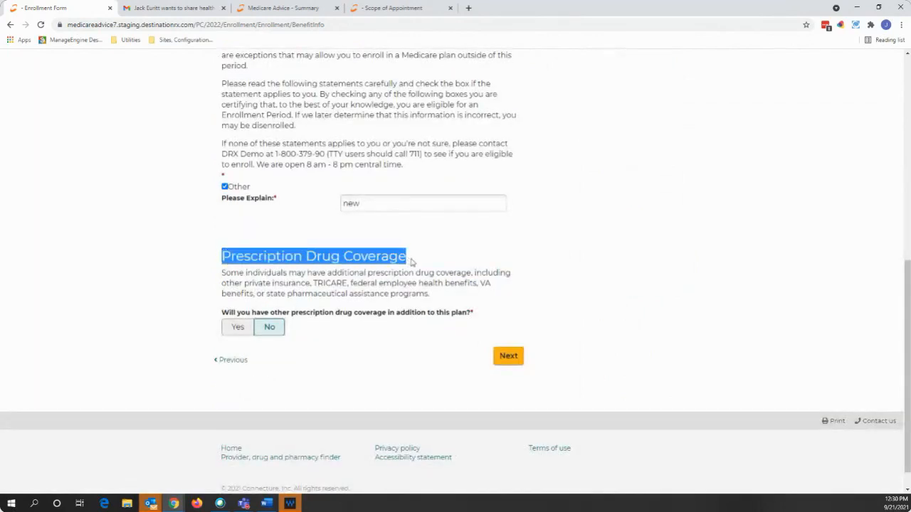
{"action": "left_click", "coordinate": [495, 268]}
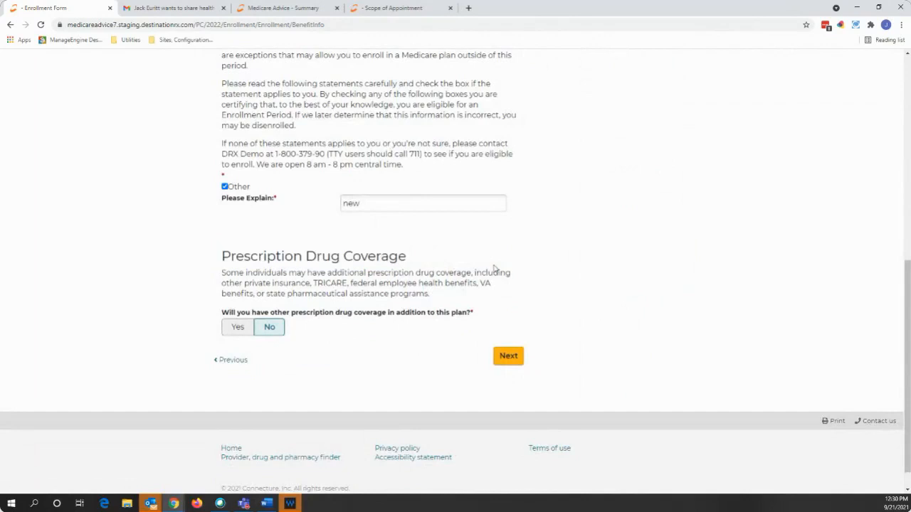
{"action": "left_click", "coordinate": [506, 356]}
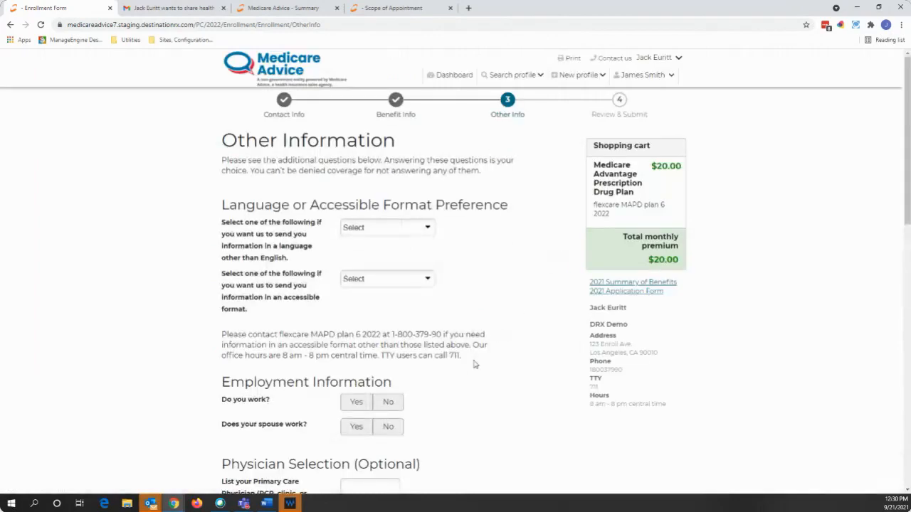
- Choose Get a Bill as the premium payment option and advance to Review and Submit
{"action": "scroll", "coordinate": [462, 359], "scroll_direction": "down", "scroll_amount": 1}
{"action": "scroll", "coordinate": [455, 359], "scroll_direction": "down", "scroll_amount": 2}
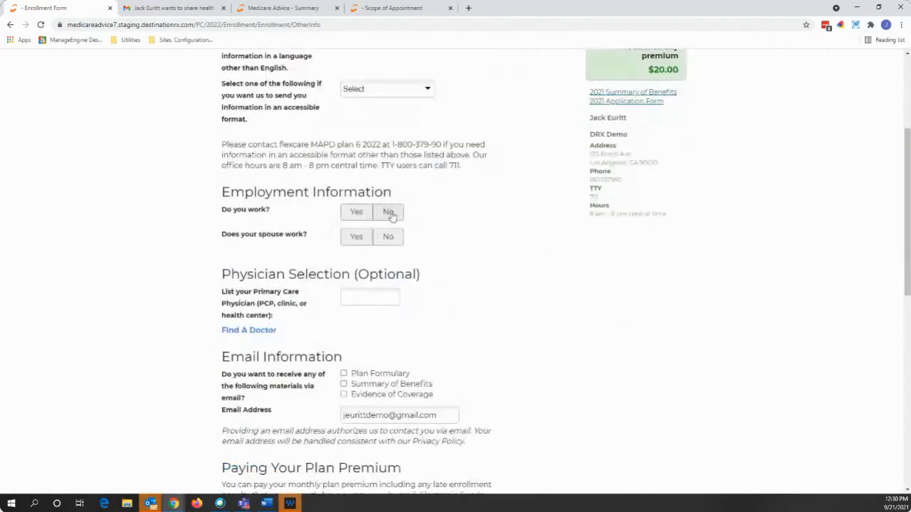
{"action": "scroll", "coordinate": [398, 242], "scroll_direction": "down", "scroll_amount": 2}
{"action": "left_click", "coordinate": [368, 203]}
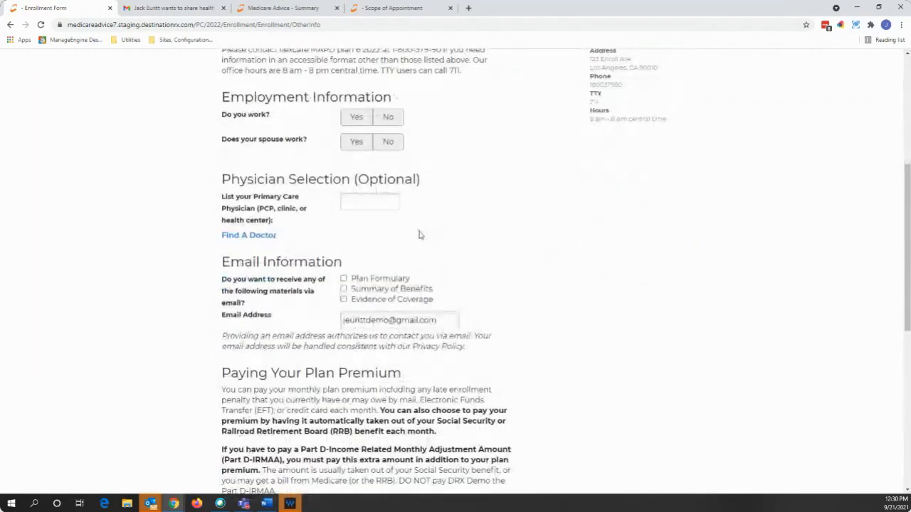
{"action": "scroll", "coordinate": [420, 241], "scroll_direction": "down", "scroll_amount": 3}
{"action": "scroll", "coordinate": [420, 245], "scroll_direction": "down", "scroll_amount": 1}
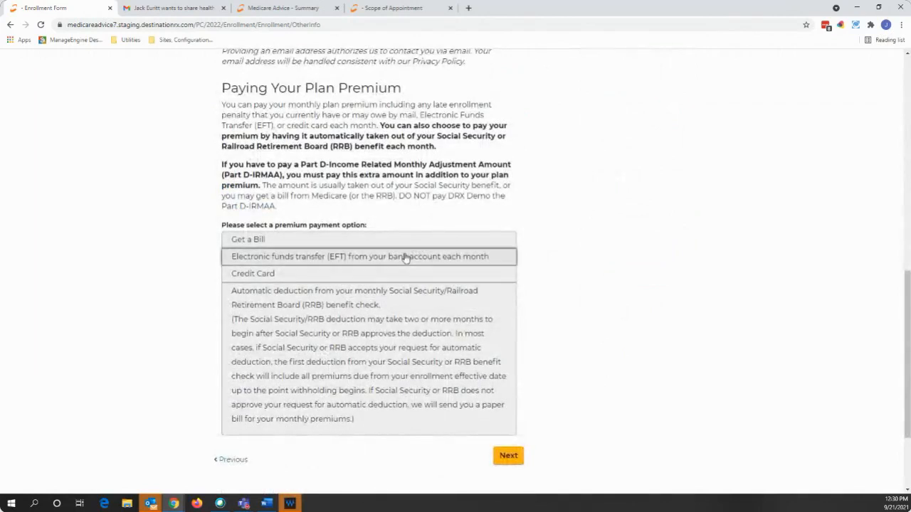
{"action": "left_click", "coordinate": [407, 258]}
{"action": "scroll", "coordinate": [379, 379], "scroll_direction": "down", "scroll_amount": 2}
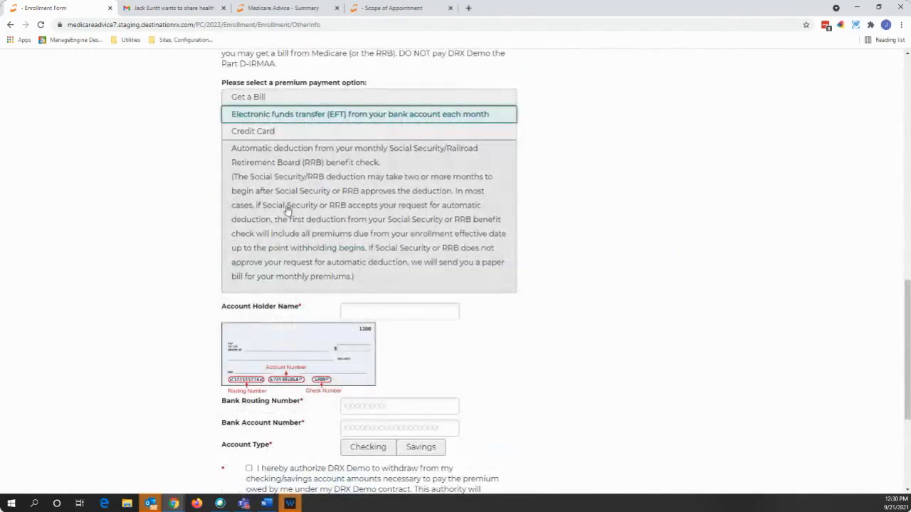
{"action": "left_click", "coordinate": [288, 97]}
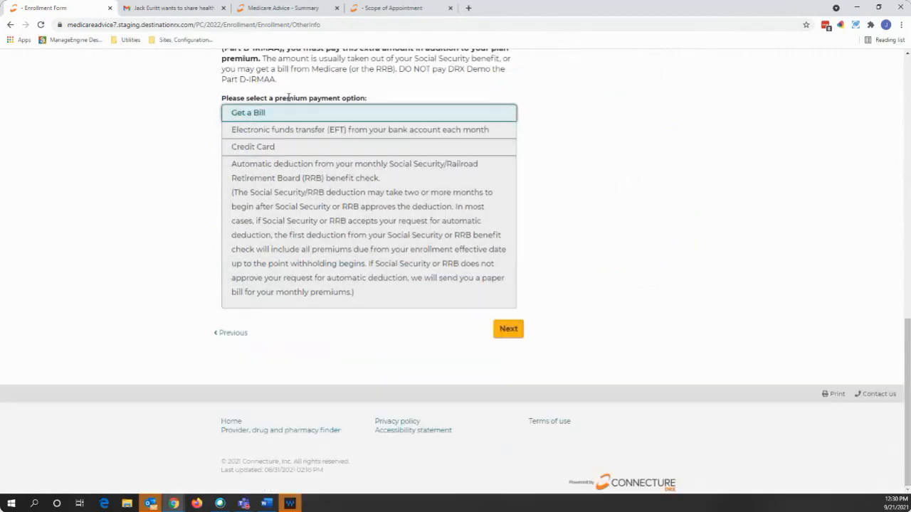
{"action": "left_click", "coordinate": [515, 334]}
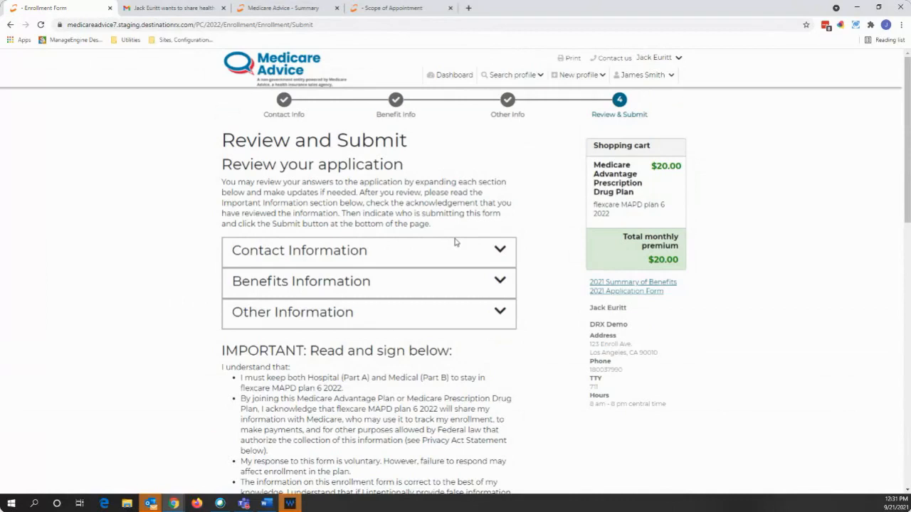
{"action": "scroll", "coordinate": [529, 224], "scroll_direction": "down", "scroll_amount": 1}
{"action": "scroll", "coordinate": [478, 159], "scroll_direction": "down", "scroll_amount": 1}
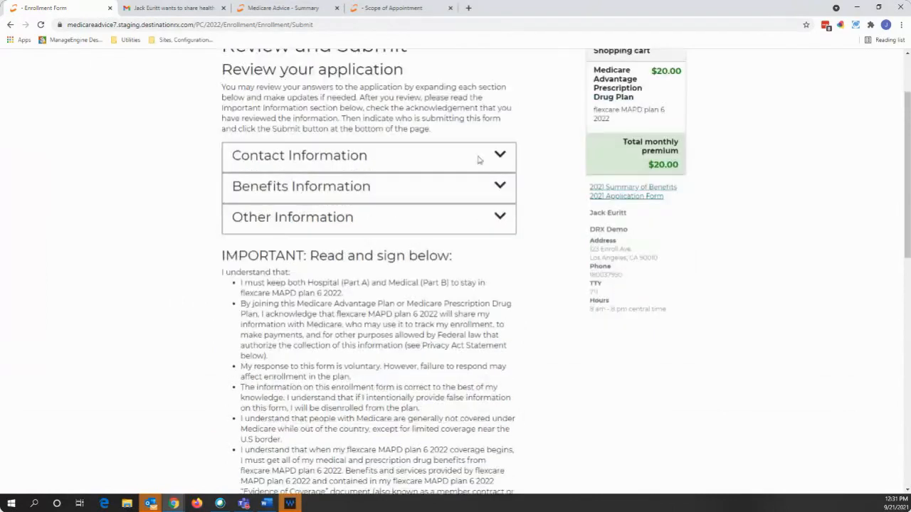
{"action": "left_click", "coordinate": [478, 158]}
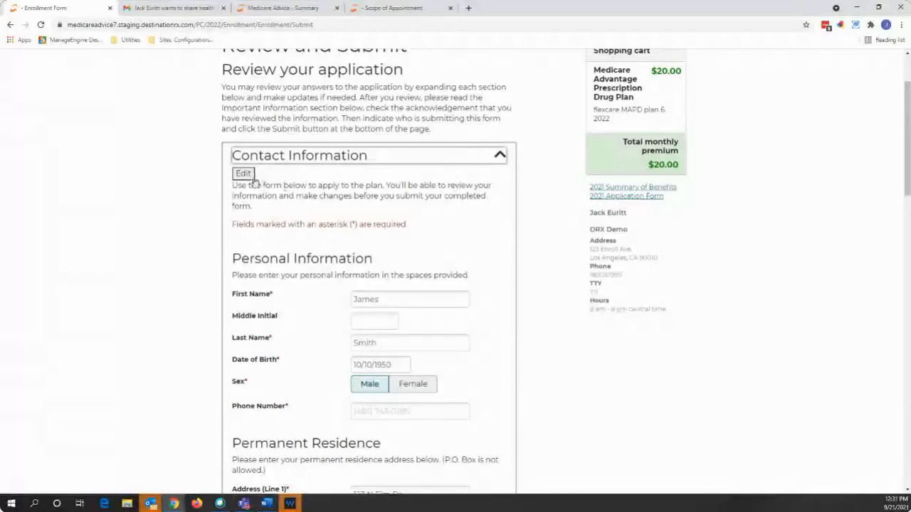
{"action": "left_click", "coordinate": [483, 154]}
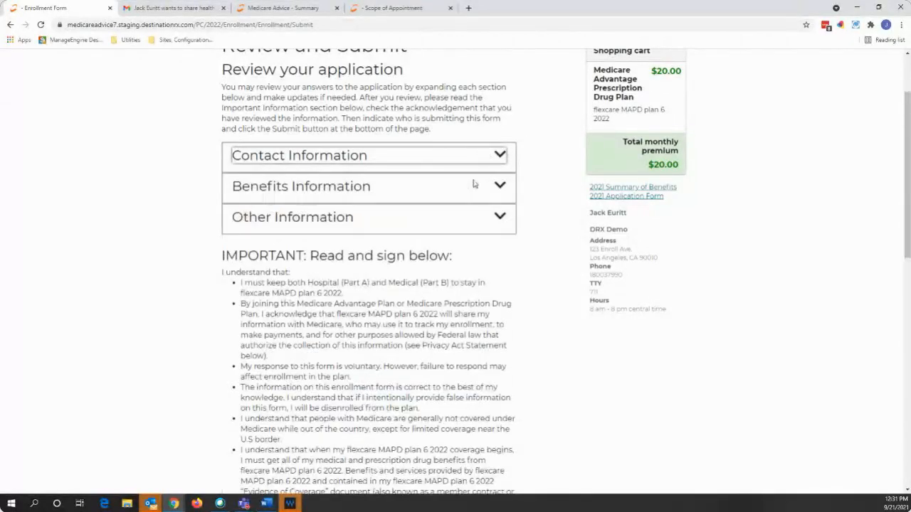
{"action": "left_click", "coordinate": [475, 186]}
{"action": "left_click", "coordinate": [483, 188]}
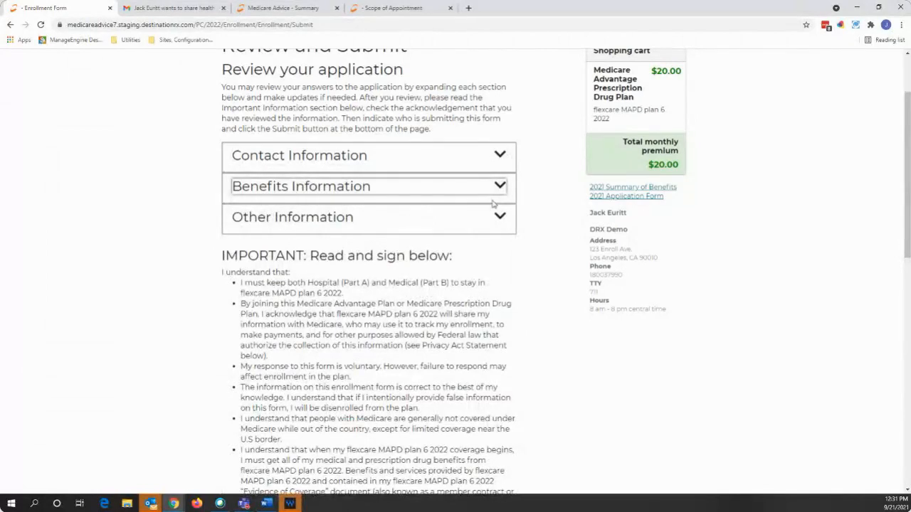
{"action": "scroll", "coordinate": [522, 235], "scroll_direction": "down", "scroll_amount": 15}
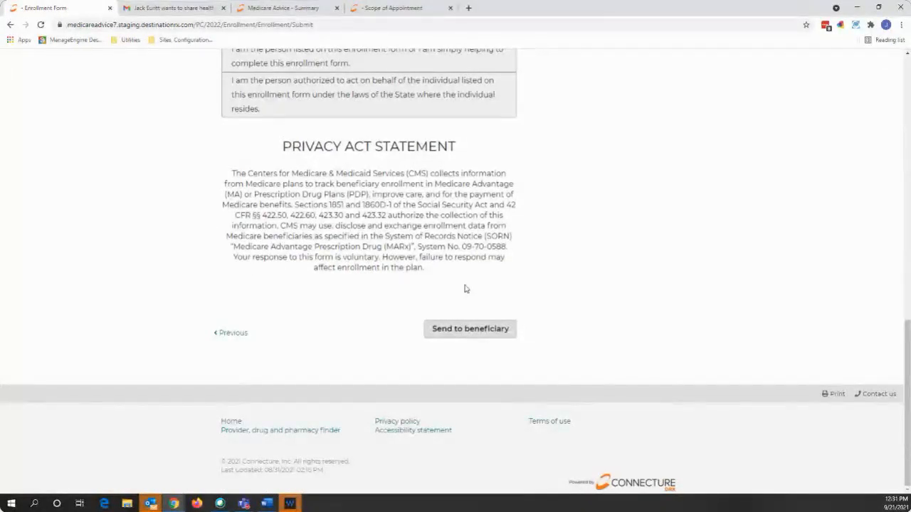
- Send the application without a text message, add the 09/23/2021 follow-up task, and select the authorization code
{"action": "left_click", "coordinate": [469, 328]}
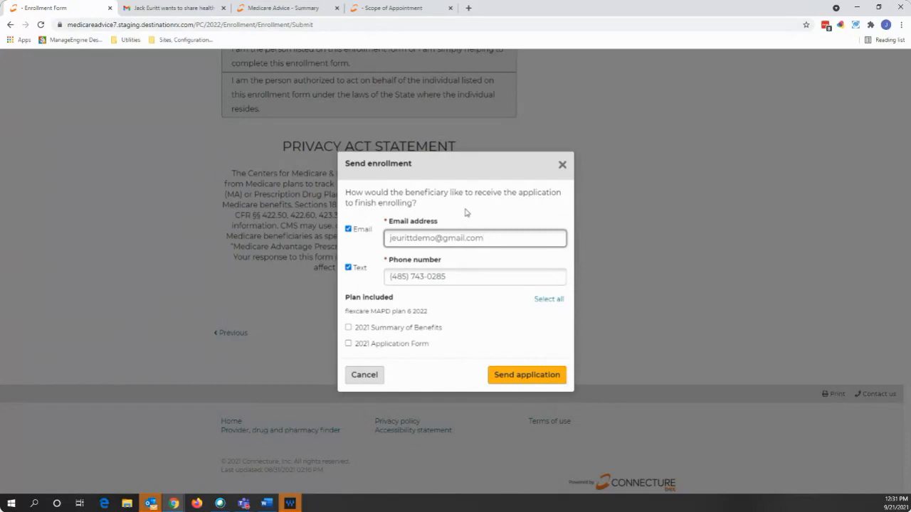
{"action": "left_click", "coordinate": [348, 268]}
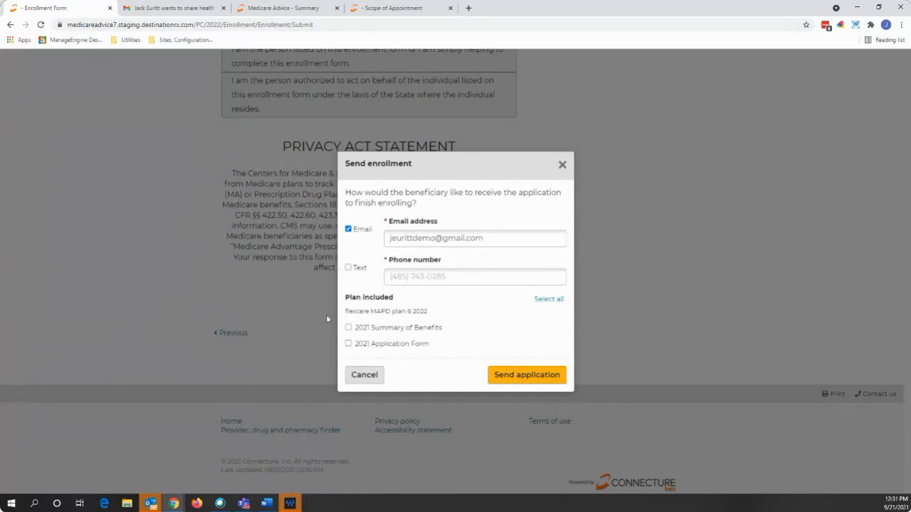
{"action": "left_click", "coordinate": [534, 377]}
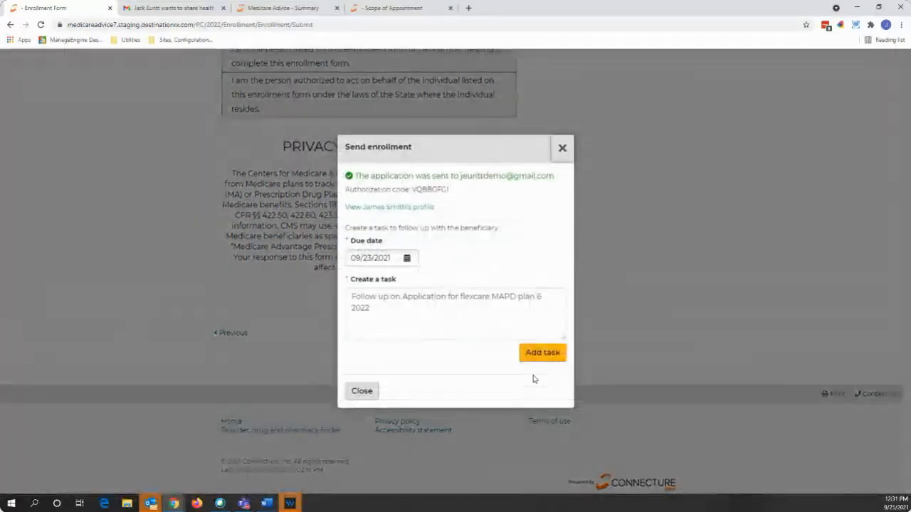
{"action": "left_click", "coordinate": [549, 355]}
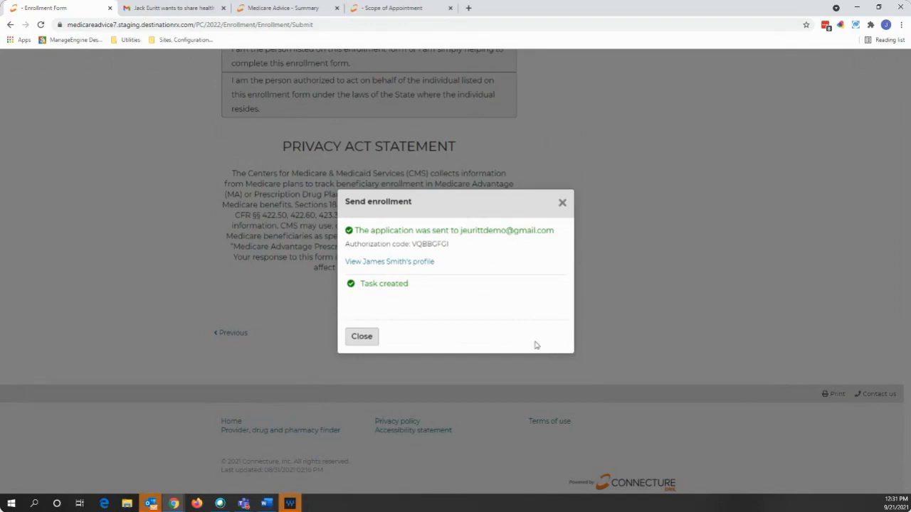
{"action": "left_click_drag", "start_coordinate": [452, 244], "coordinate": [412, 245]}
- Check the profile note logging the sent application, then switch to the Gmail tab
{"action": "left_click", "coordinate": [384, 264]}
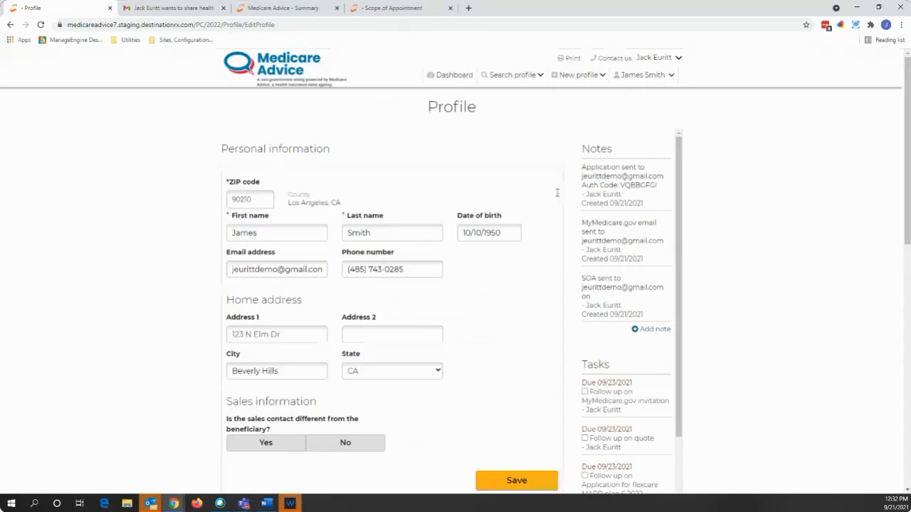
{"action": "left_click_drag", "start_coordinate": [582, 166], "coordinate": [620, 186]}
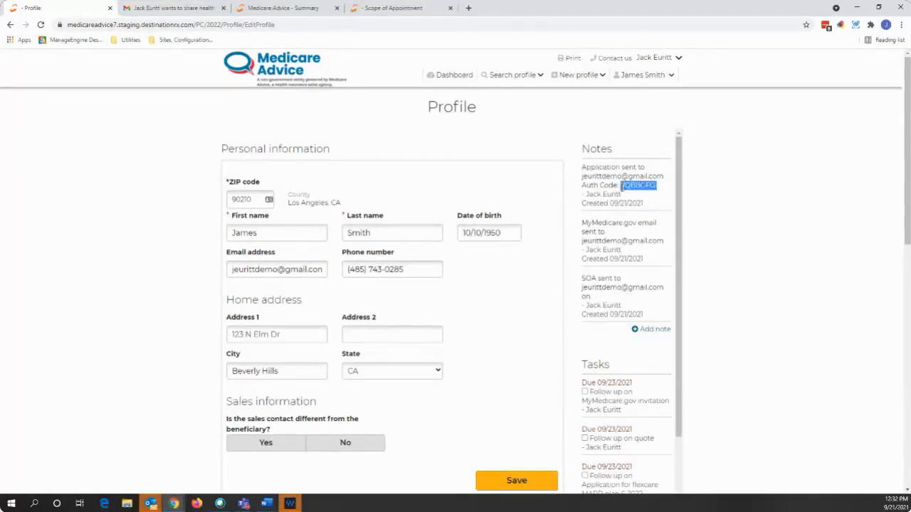
{"action": "left_click", "coordinate": [758, 239]}
{"action": "left_click", "coordinate": [189, 9]}
- Reload the Gmail inbox and check the access code email
{"action": "left_click", "coordinate": [93, 130]}
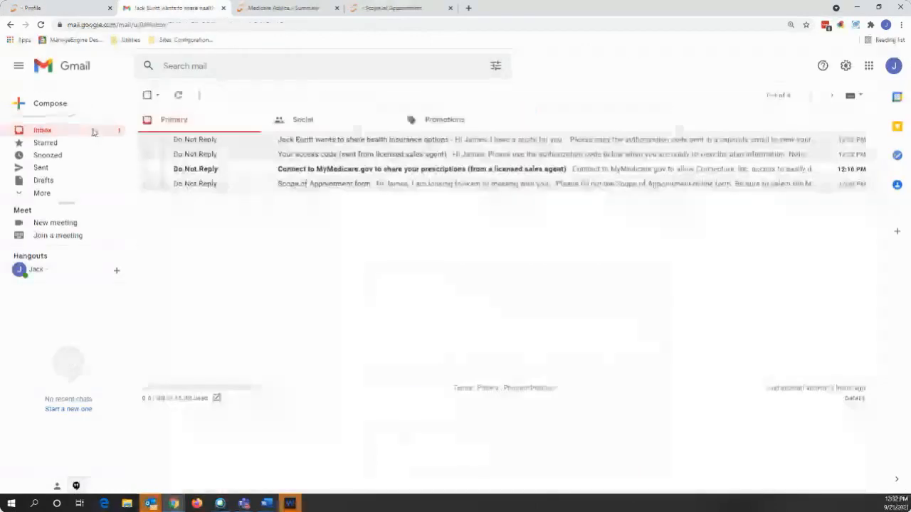
{"action": "left_click", "coordinate": [201, 25]}
{"action": "key", "text": "Return"}
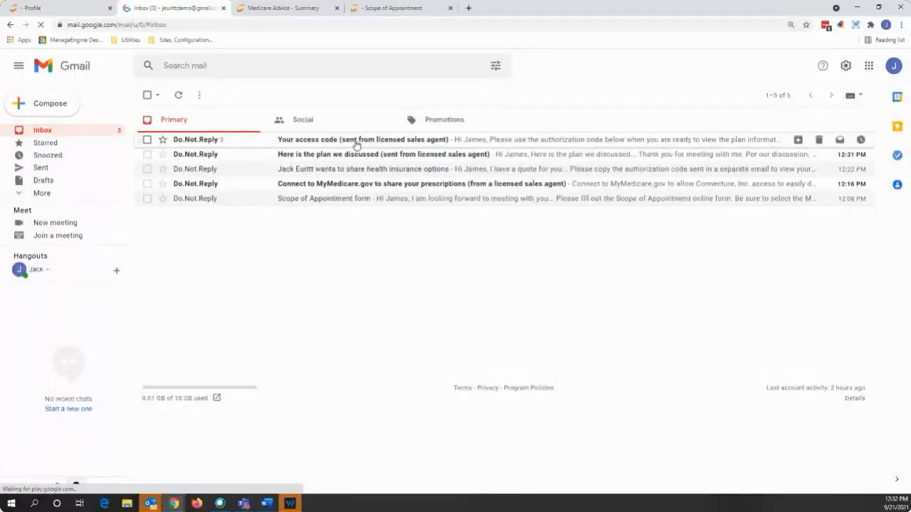
{"action": "left_click", "coordinate": [357, 145]}
{"action": "scroll", "coordinate": [399, 394], "scroll_direction": "down", "scroll_amount": 2}
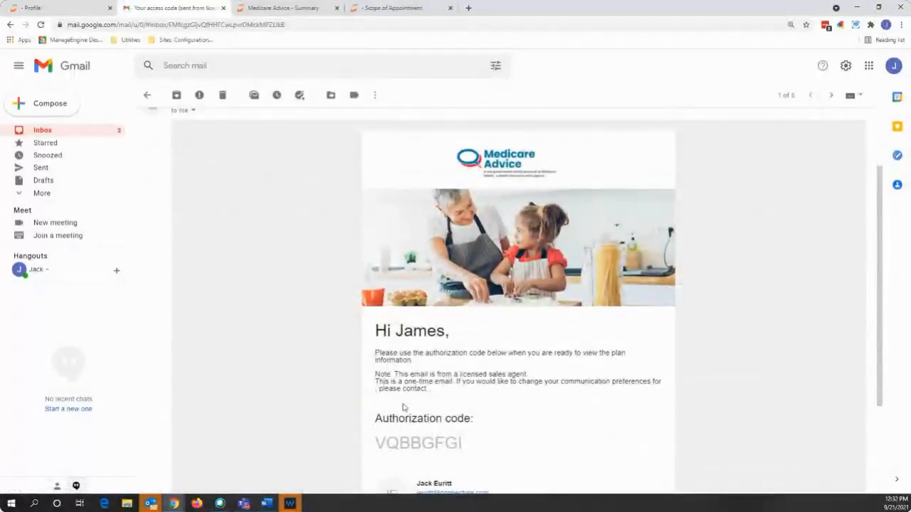
{"action": "left_click", "coordinate": [118, 132]}
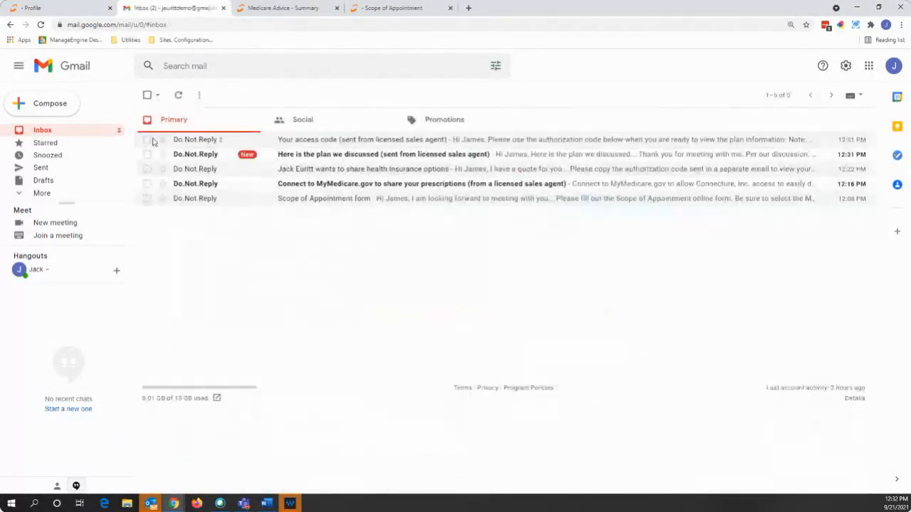
- Open 'Here is the plan we discussed' and launch its application in a new tab
{"action": "left_click", "coordinate": [216, 155]}
{"action": "scroll", "coordinate": [407, 317], "scroll_direction": "down", "scroll_amount": 2}
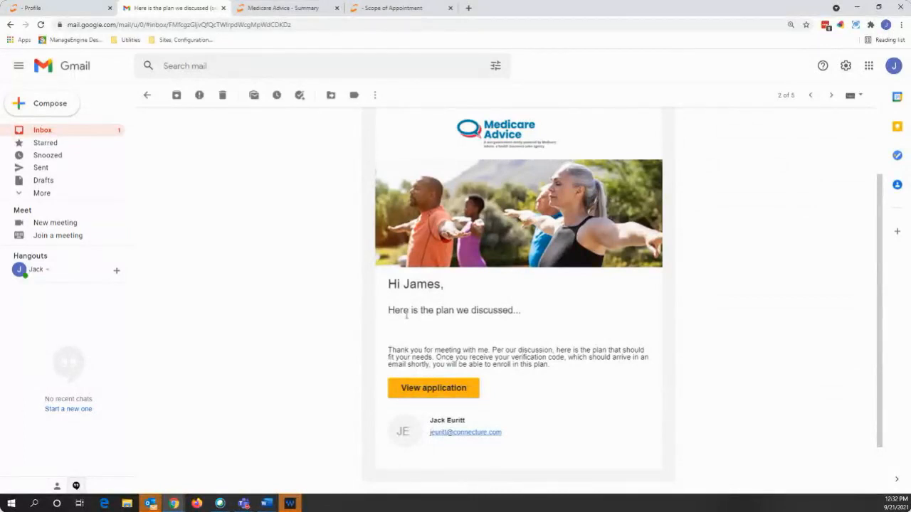
{"action": "left_click", "coordinate": [454, 390]}
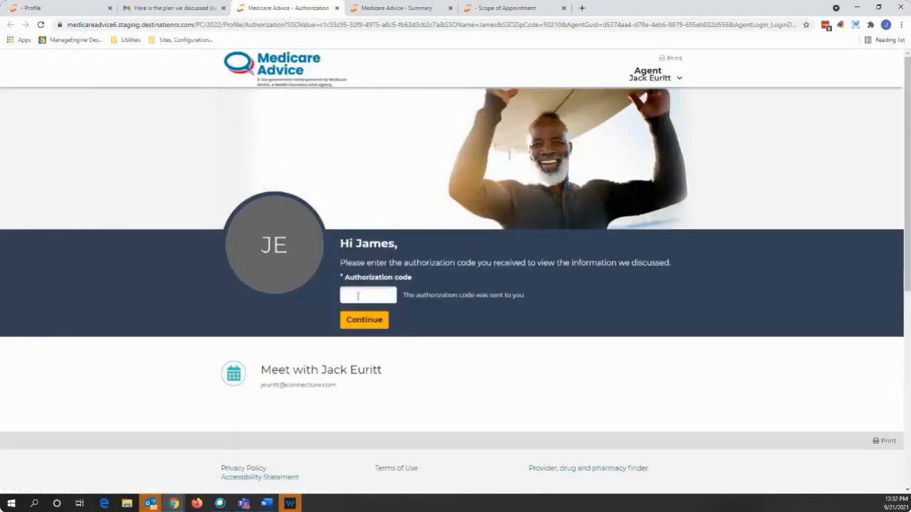
- Unlock the application by pasting the emailed authorization code
{"action": "left_click", "coordinate": [363, 293]}
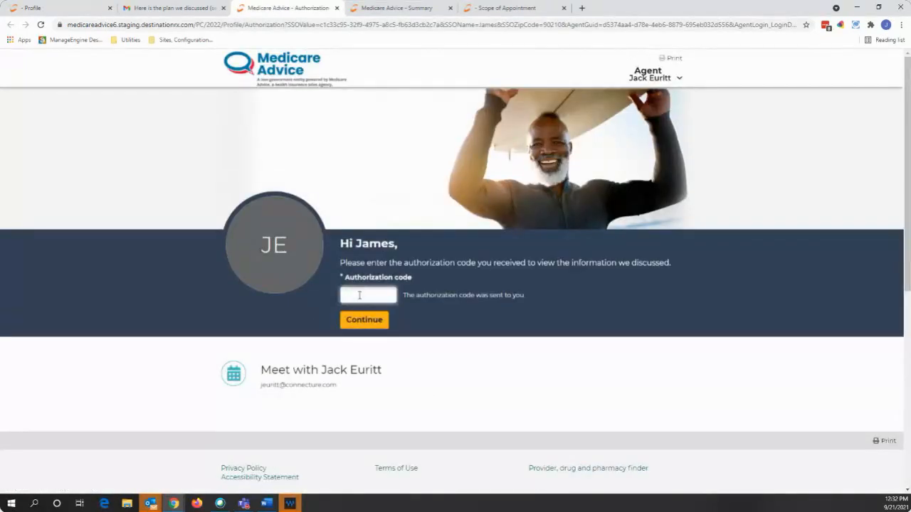
{"action": "type", "text": "VG8BCPF3"}
{"action": "left_click", "coordinate": [376, 321]}
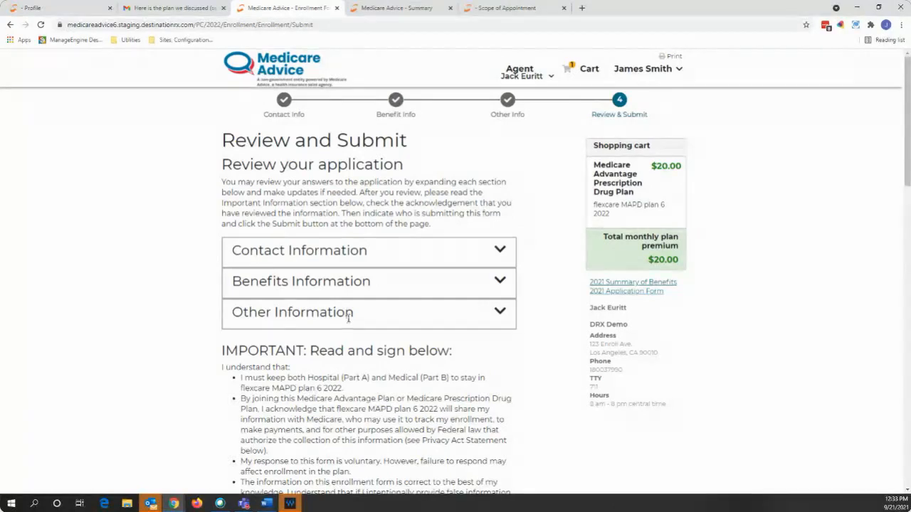
- Expand Contact Information on the Review and Submit page to review it
{"action": "left_click", "coordinate": [462, 258]}
{"action": "scroll", "coordinate": [406, 331], "scroll_direction": "down", "scroll_amount": 2}
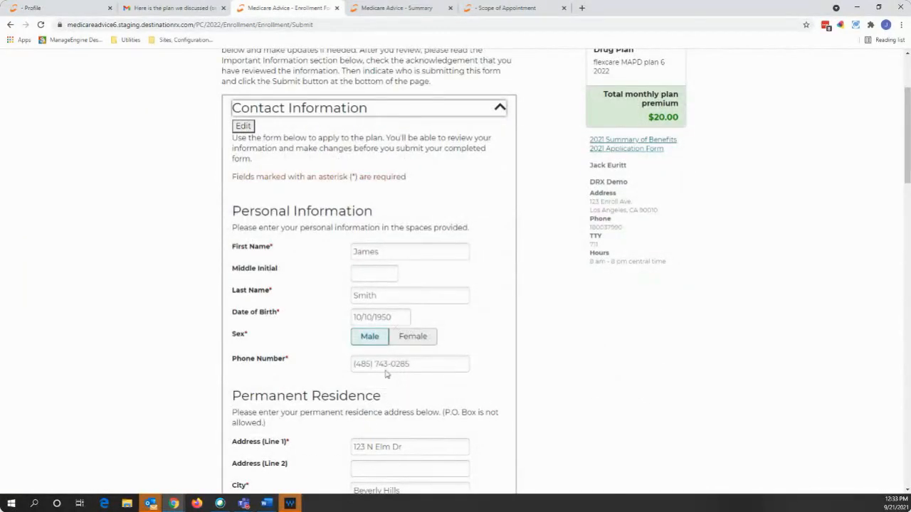
{"action": "scroll", "coordinate": [384, 374], "scroll_direction": "up", "scroll_amount": 3}
- Collapse Contact Information, tick the signature acknowledgement and choose the first, self-enrolling relationship statement
{"action": "left_click", "coordinate": [463, 255]}
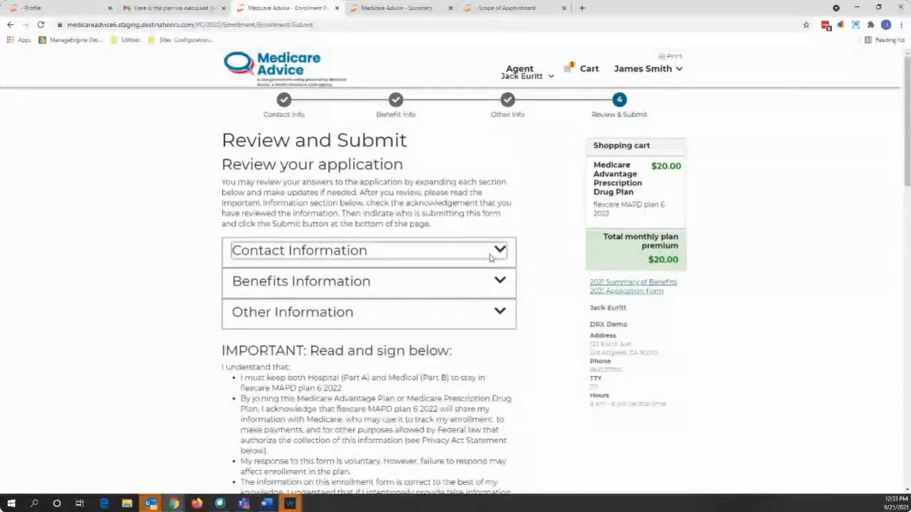
{"action": "scroll", "coordinate": [419, 328], "scroll_direction": "down", "scroll_amount": 3}
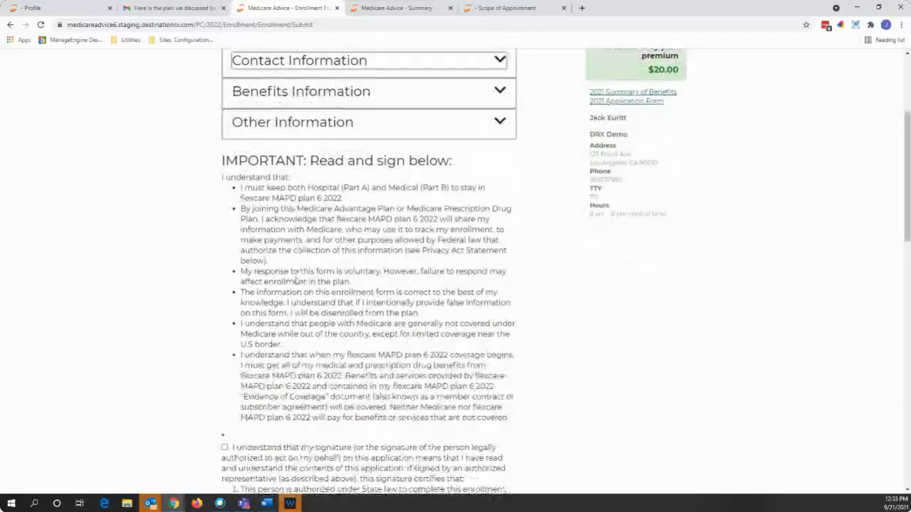
{"action": "scroll", "coordinate": [274, 299], "scroll_direction": "down", "scroll_amount": 2}
{"action": "left_click", "coordinate": [224, 352]}
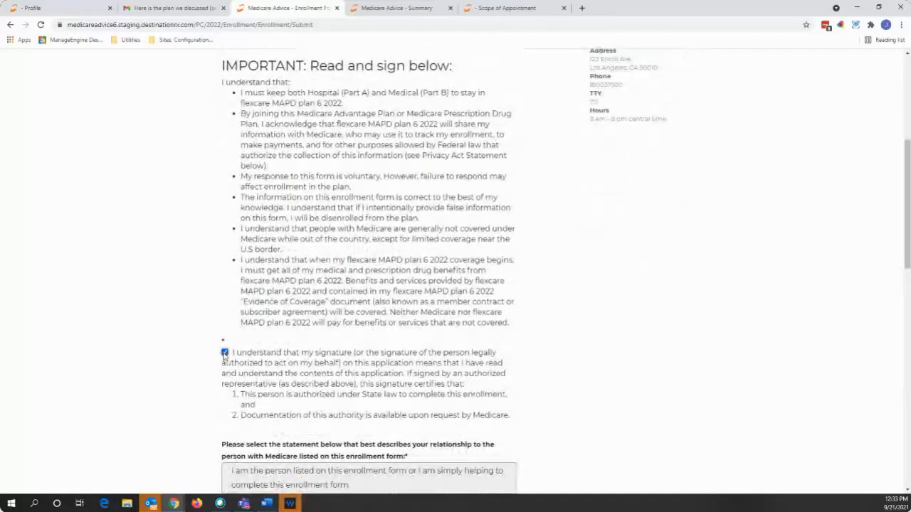
{"action": "scroll", "coordinate": [280, 348], "scroll_direction": "down", "scroll_amount": 3}
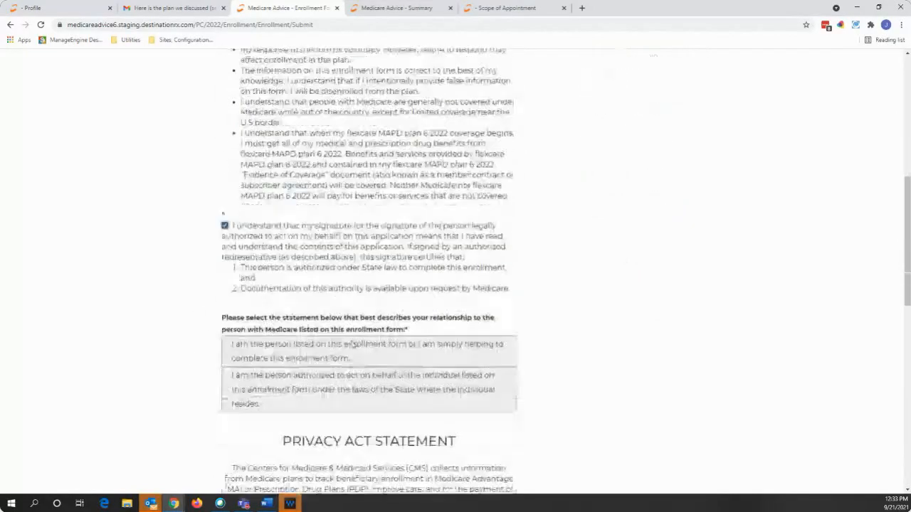
{"action": "left_click", "coordinate": [479, 281]}
- Sign in the beneficiary signature box and submit the application
{"action": "scroll", "coordinate": [526, 277], "scroll_direction": "down", "scroll_amount": 1}
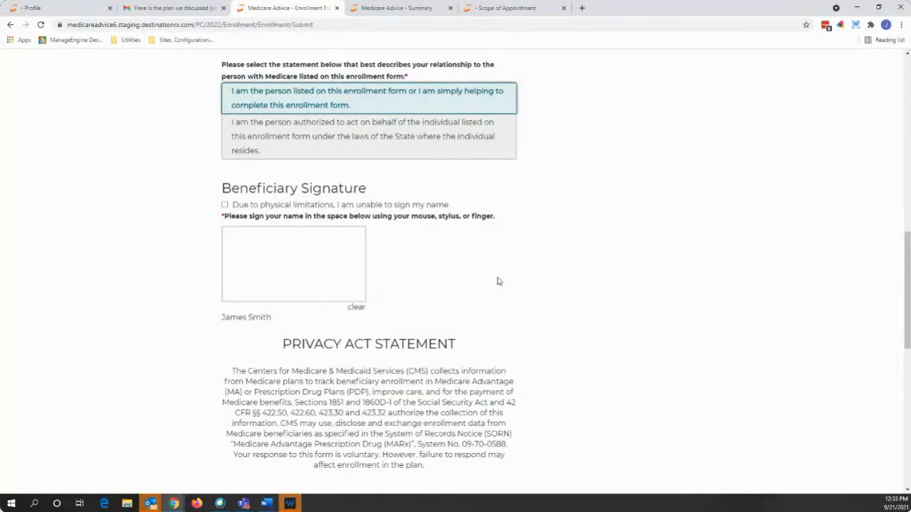
{"action": "mouse_move", "coordinate": [265, 249]}
{"action": "left_mouse_down"}
{"action": "mouse_move", "coordinate": [310, 269]}
{"action": "mouse_move", "coordinate": [352, 273]}
{"action": "mouse_move", "coordinate": [357, 258]}
{"action": "left_mouse_up"}
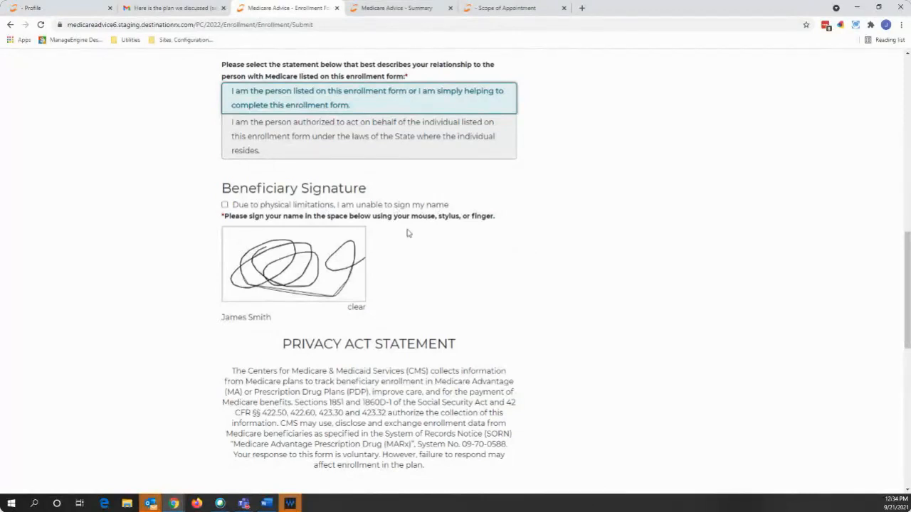
{"action": "scroll", "coordinate": [457, 269], "scroll_direction": "down", "scroll_amount": 1}
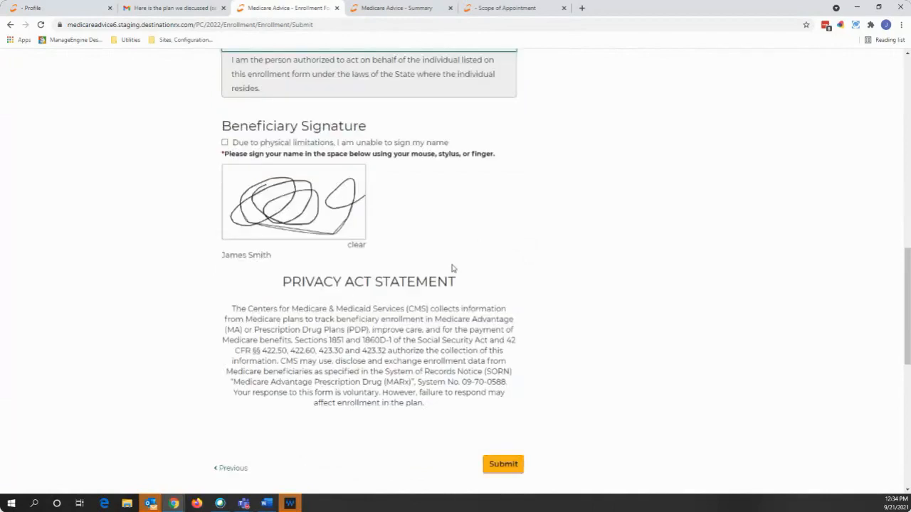
{"action": "scroll", "coordinate": [451, 269], "scroll_direction": "down", "scroll_amount": 1}
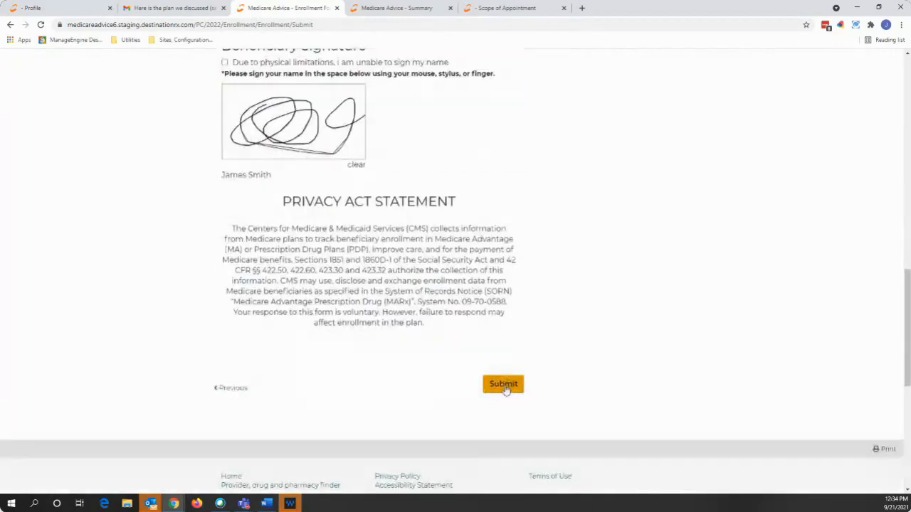
{"action": "left_click", "coordinate": [506, 389]}
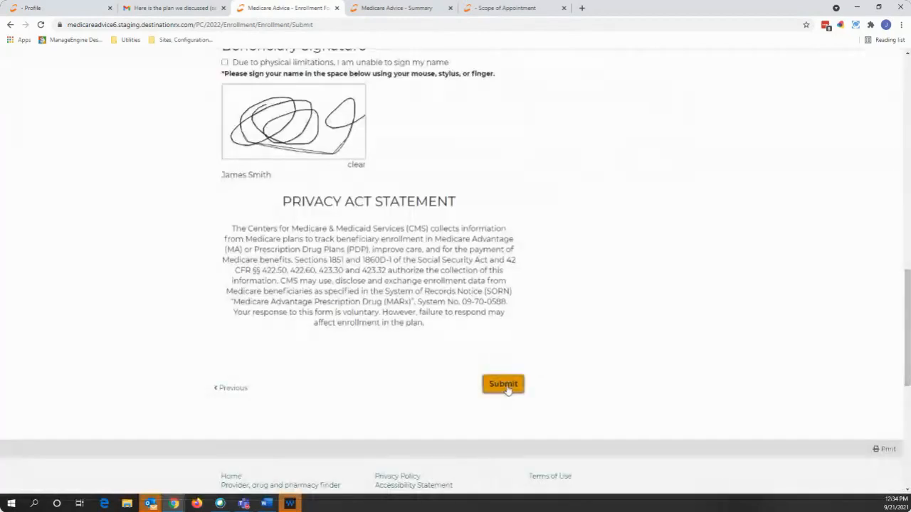
{"action": "left_click", "coordinate": [505, 389]}
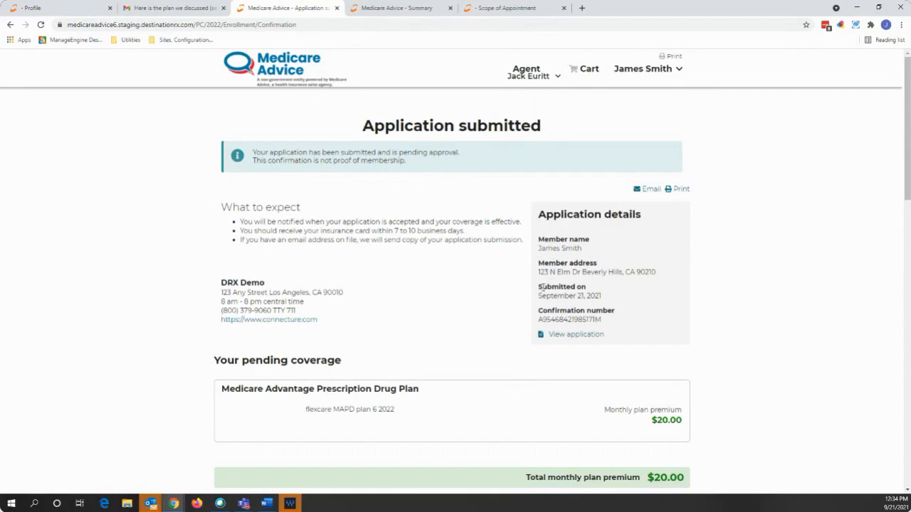
- Highlight the September 21, 2021 submission date on the confirmation page, then clear the highlight
{"action": "left_click_drag", "start_coordinate": [539, 295], "coordinate": [539, 320]}
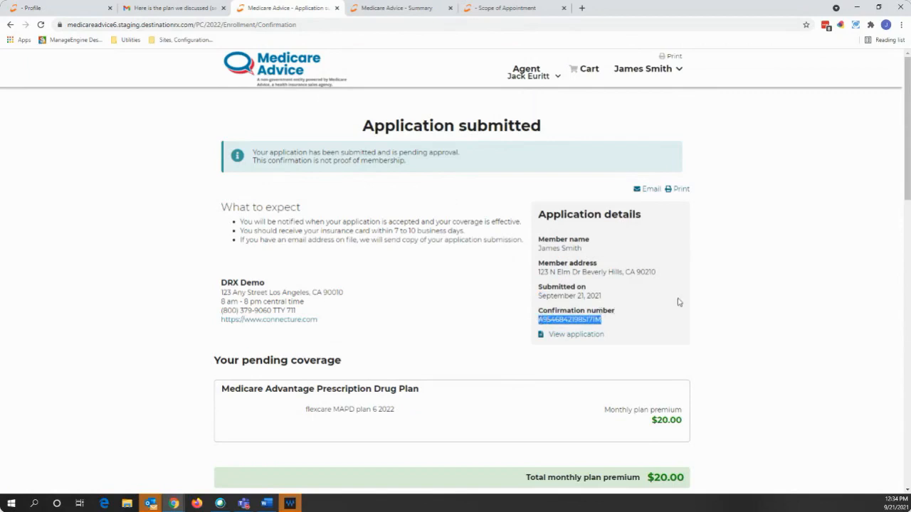
{"action": "left_click", "coordinate": [731, 305]}
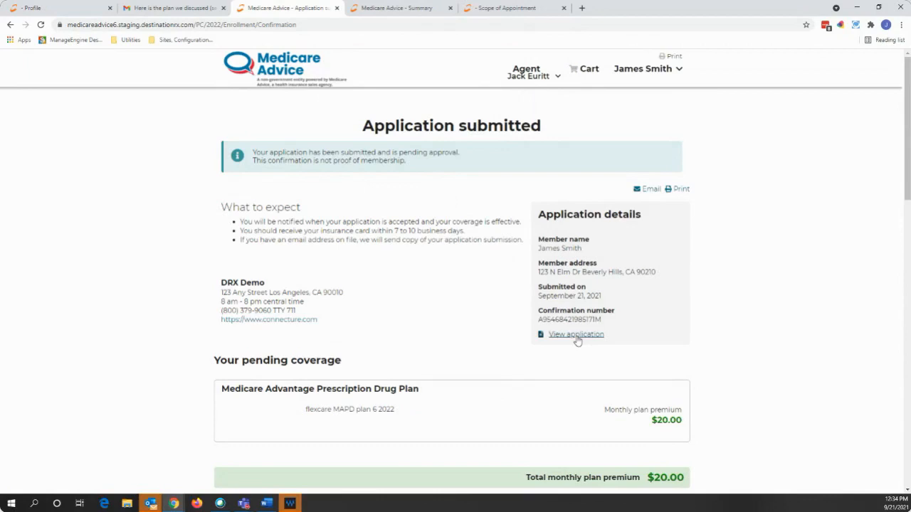
- Return to the beneficiary's profile page and reload it to show the submission
{"action": "left_click", "coordinate": [69, 10]}
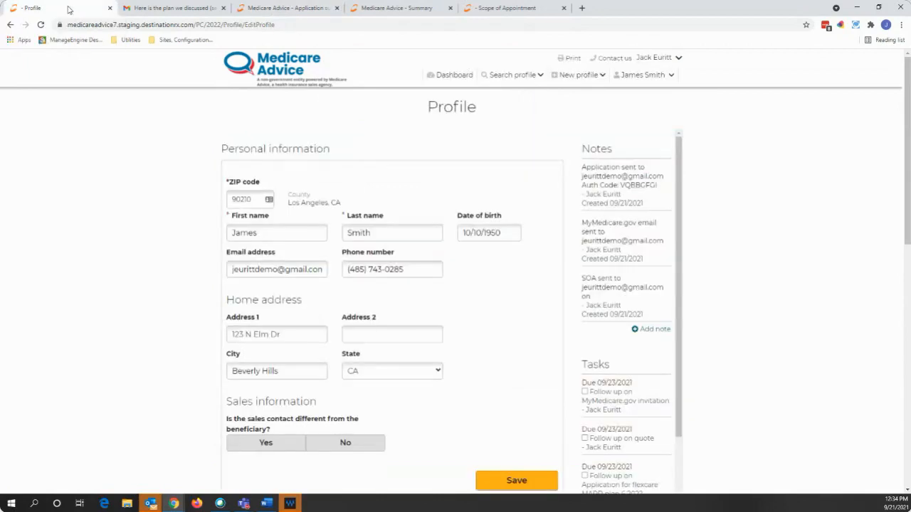
{"action": "left_click", "coordinate": [262, 25]}
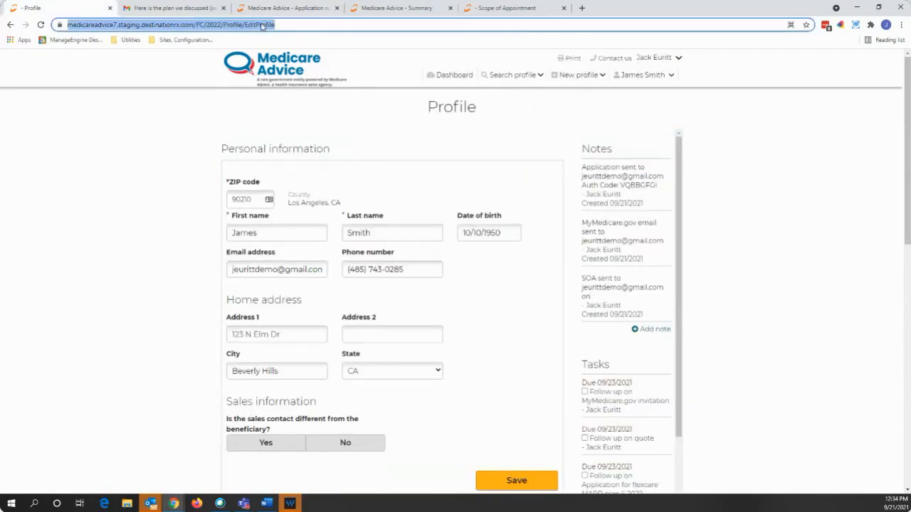
{"action": "key", "text": "Return"}
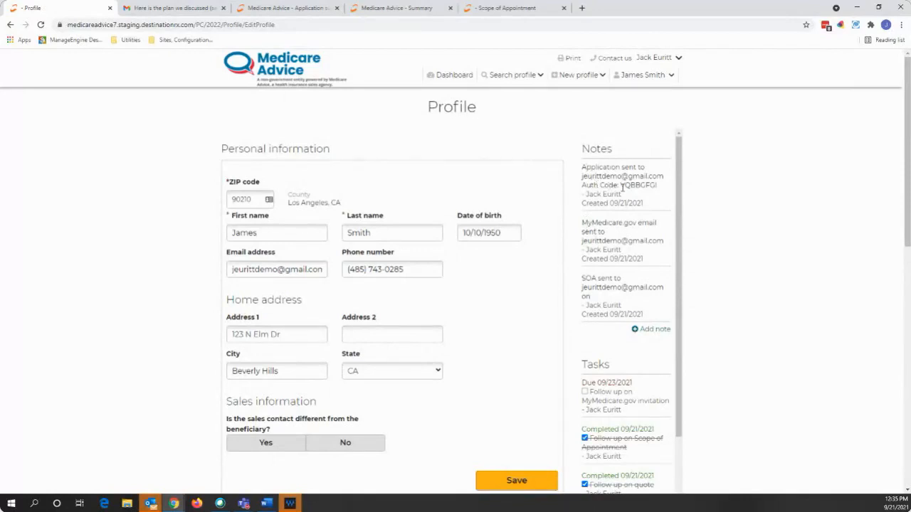
- Review the application and quote authorization codes in the profile notes
{"action": "left_click_drag", "start_coordinate": [620, 185], "coordinate": [658, 185]}
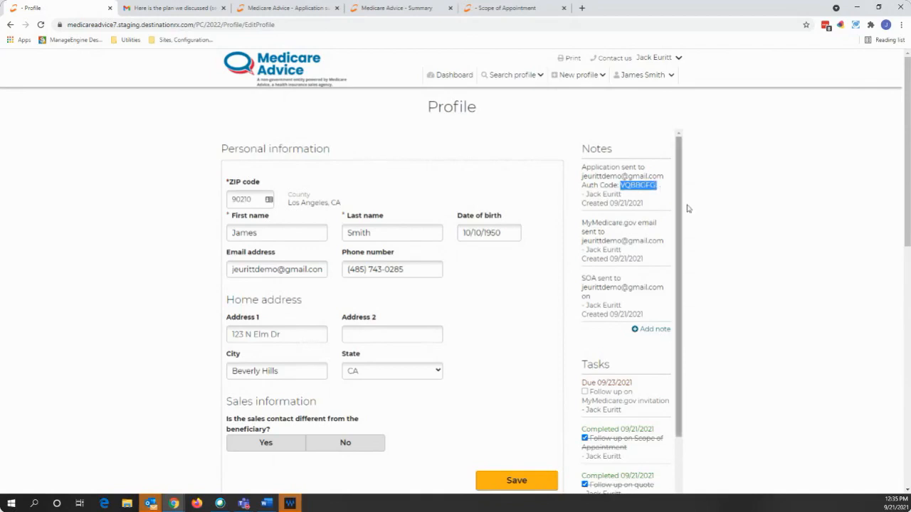
{"action": "left_click", "coordinate": [726, 209]}
{"action": "scroll", "coordinate": [704, 234], "scroll_direction": "down", "scroll_amount": 1}
{"action": "scroll", "coordinate": [701, 235], "scroll_direction": "down", "scroll_amount": 4}
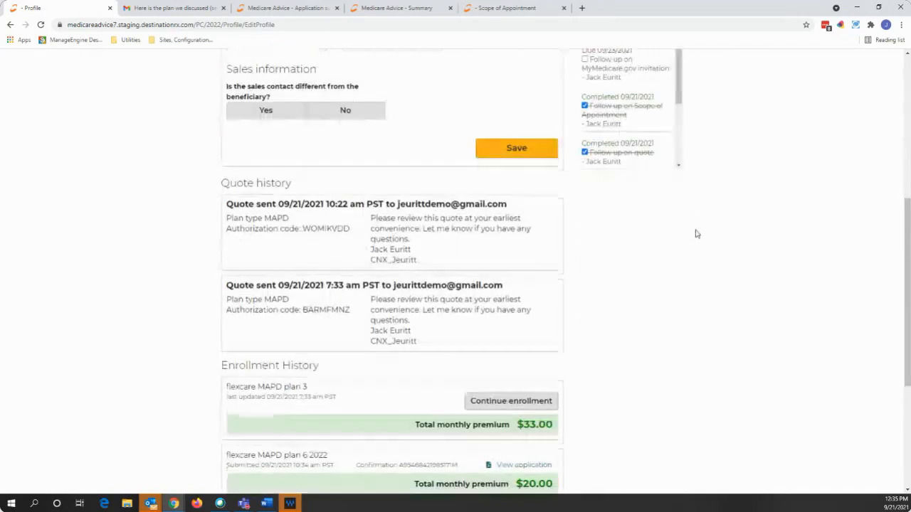
{"action": "scroll", "coordinate": [698, 232], "scroll_direction": "down", "scroll_amount": 1}
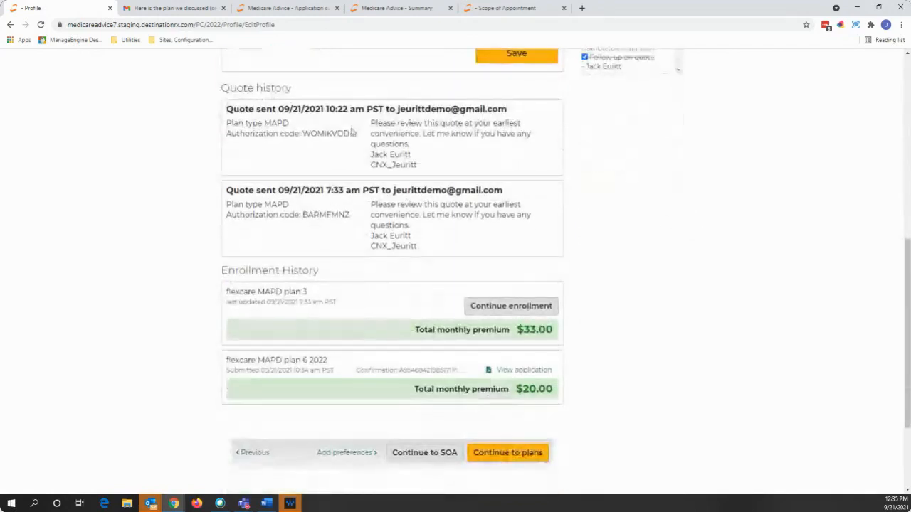
{"action": "left_click_drag", "start_coordinate": [351, 133], "coordinate": [301, 134]}
{"action": "left_click", "coordinate": [199, 165]}
- Check the flexcare MAPD plan 6 2022 Enrollment History entry and download its application PDF
{"action": "scroll", "coordinate": [201, 178], "scroll_direction": "down", "scroll_amount": 3}
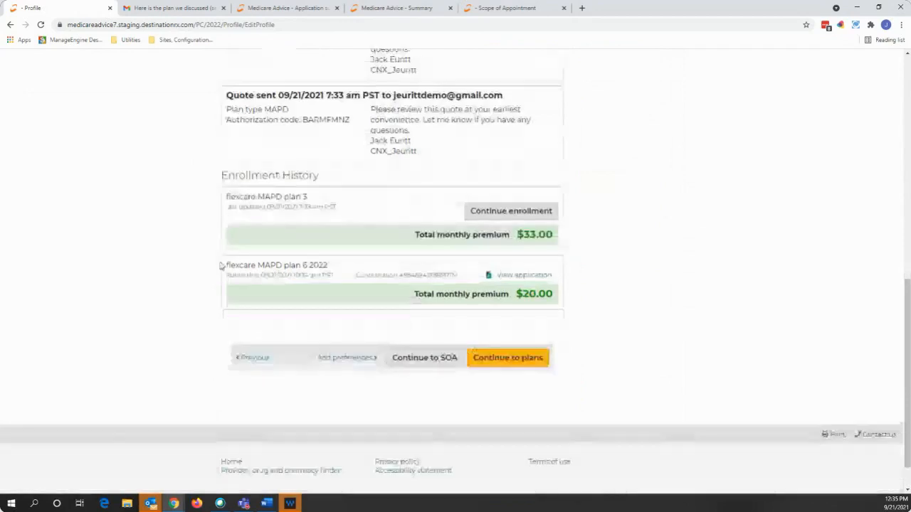
{"action": "left_click_drag", "start_coordinate": [228, 266], "coordinate": [329, 269]}
{"action": "left_click_drag", "start_coordinate": [226, 275], "coordinate": [463, 277]}
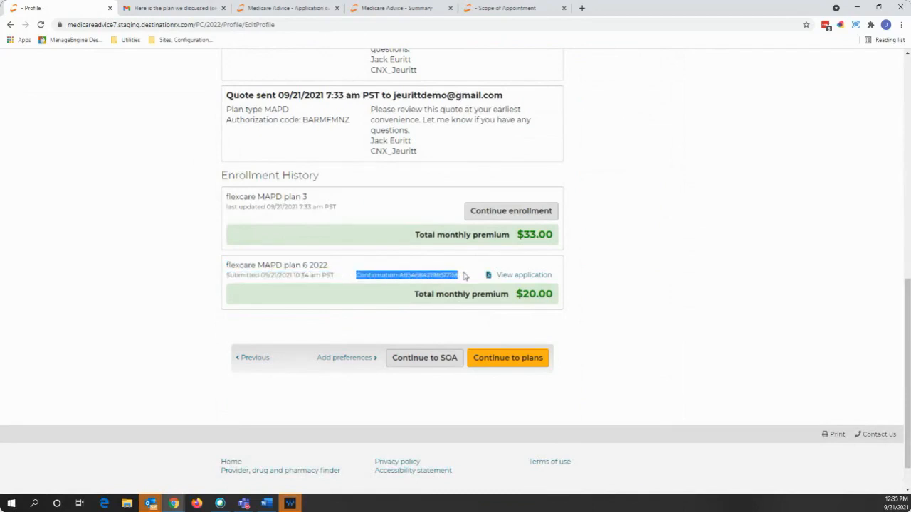
{"action": "left_click", "coordinate": [679, 376]}
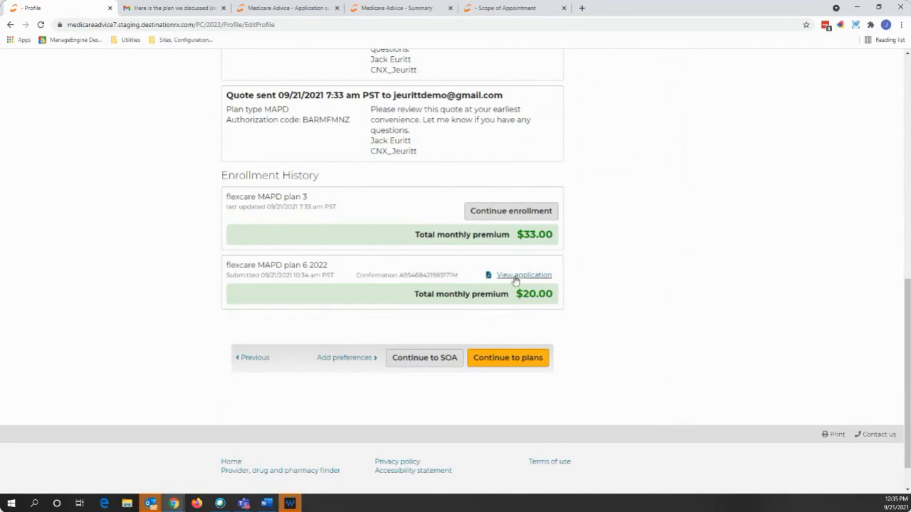
{"action": "left_click", "coordinate": [515, 278]}
{"action": "left_click", "coordinate": [56, 481]}
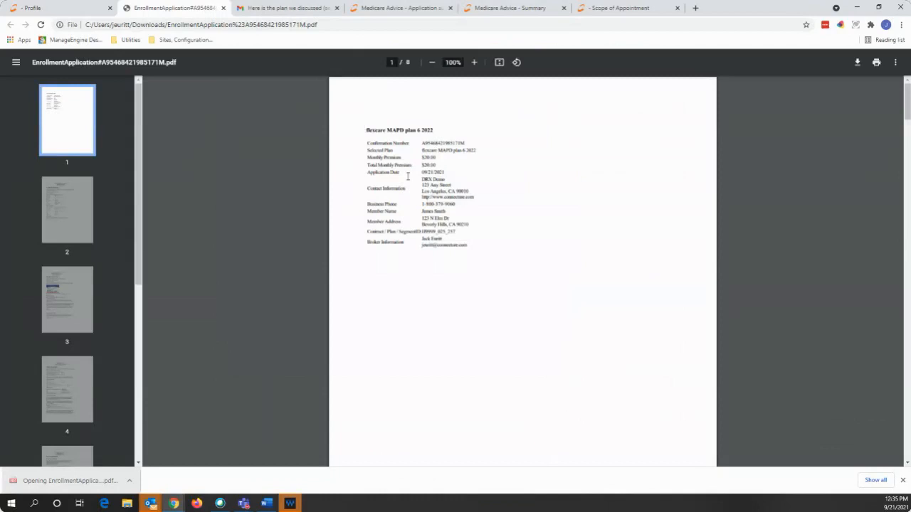
- Scroll through all 8 pages of the enrollment application PDF, then go back to the profile page
{"action": "scroll", "coordinate": [427, 214], "scroll_direction": "down", "scroll_amount": 6}
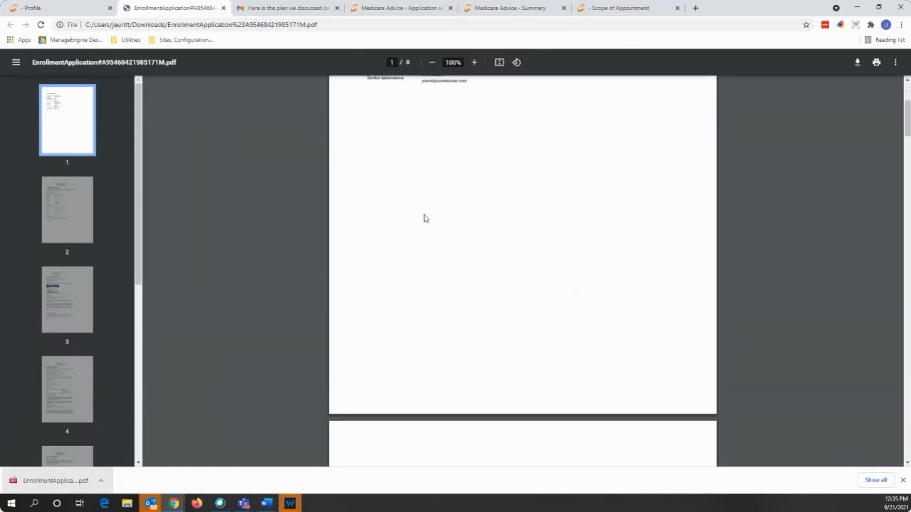
{"action": "scroll", "coordinate": [456, 229], "scroll_direction": "down", "scroll_amount": 7}
{"action": "scroll", "coordinate": [453, 235], "scroll_direction": "down", "scroll_amount": 8}
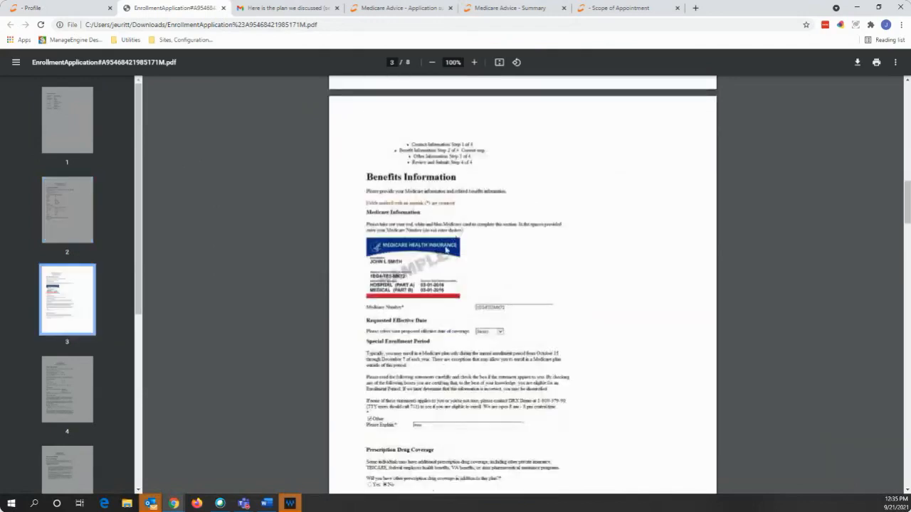
{"action": "scroll", "coordinate": [443, 255], "scroll_direction": "down", "scroll_amount": 8}
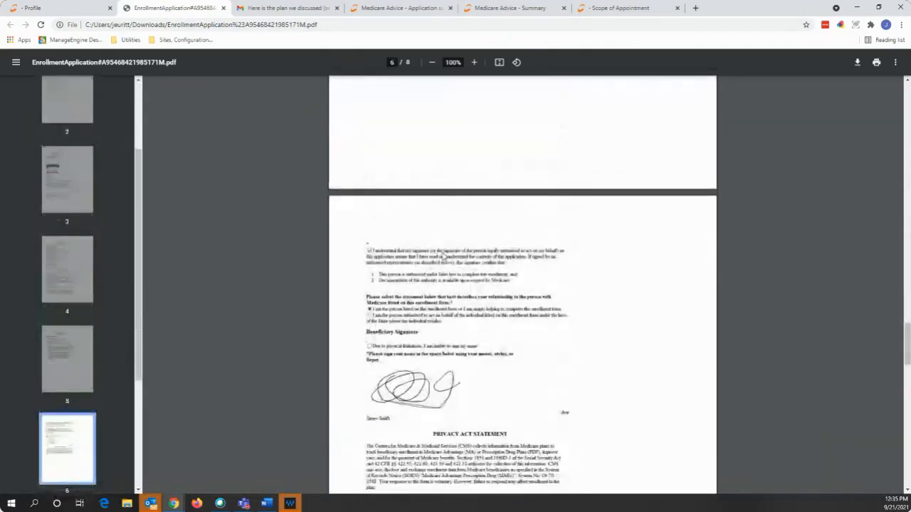
{"action": "scroll", "coordinate": [443, 256], "scroll_direction": "down", "scroll_amount": 10}
{"action": "scroll", "coordinate": [439, 258], "scroll_direction": "down", "scroll_amount": 3}
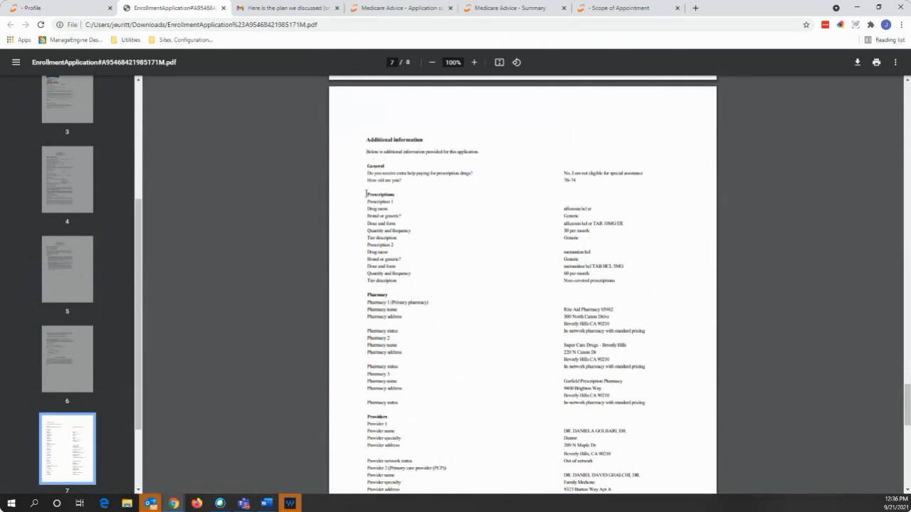
{"action": "scroll", "coordinate": [489, 270], "scroll_direction": "down", "scroll_amount": 3}
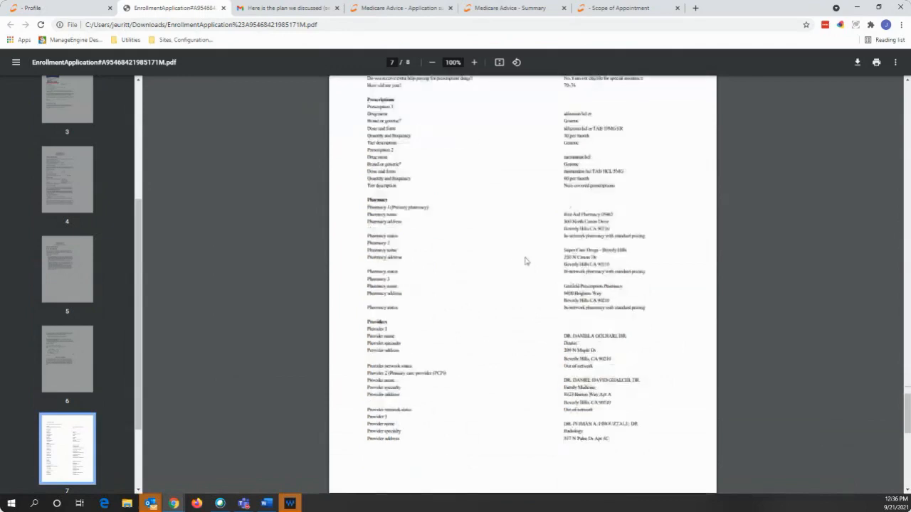
{"action": "scroll", "coordinate": [498, 276], "scroll_direction": "down", "scroll_amount": 2}
{"action": "scroll", "coordinate": [441, 328], "scroll_direction": "down", "scroll_amount": 4}
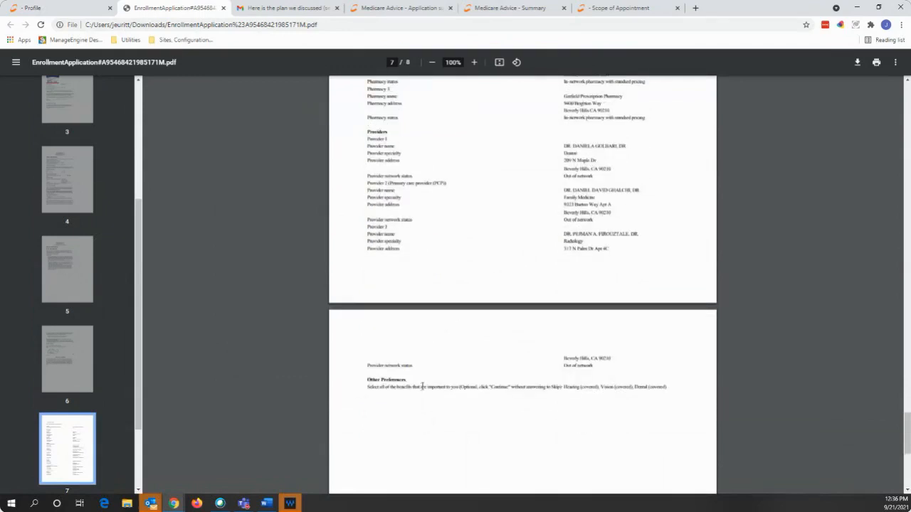
{"action": "left_click", "coordinate": [71, 12]}
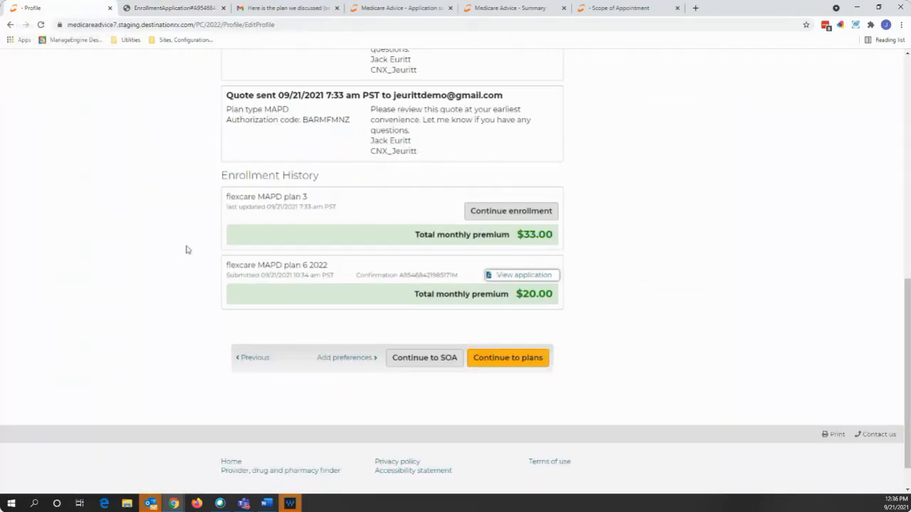
{"action": "scroll", "coordinate": [185, 249], "scroll_direction": "up", "scroll_amount": 10}
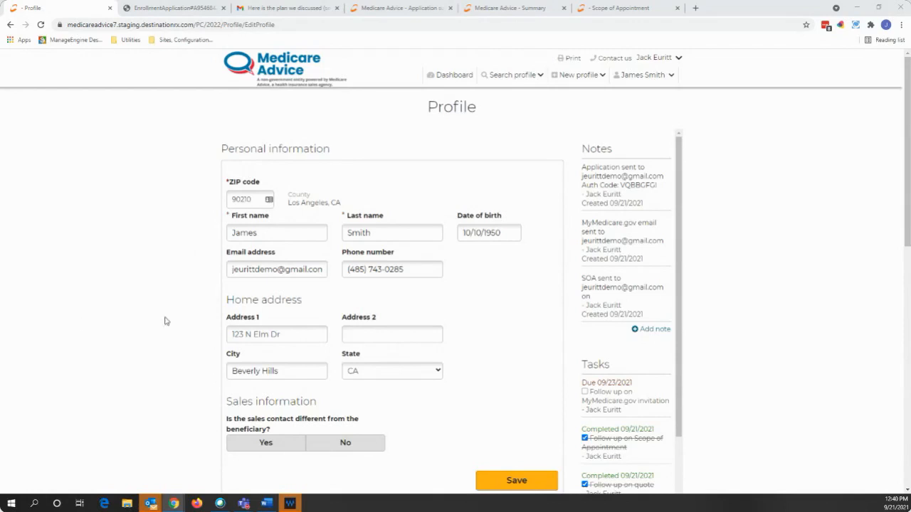
{"action": "scroll", "coordinate": [165, 320], "scroll_direction": "down", "scroll_amount": 1}
{"action": "scroll", "coordinate": [164, 321], "scroll_direction": "up", "scroll_amount": 1}
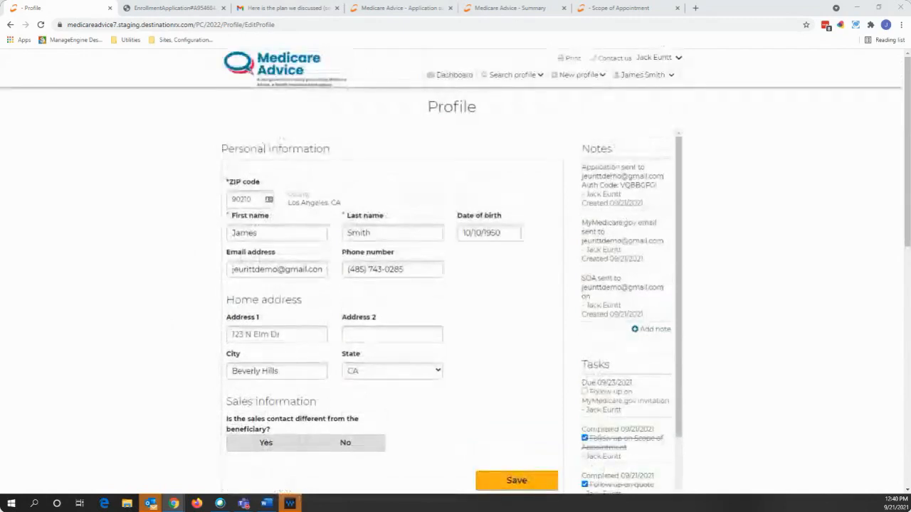